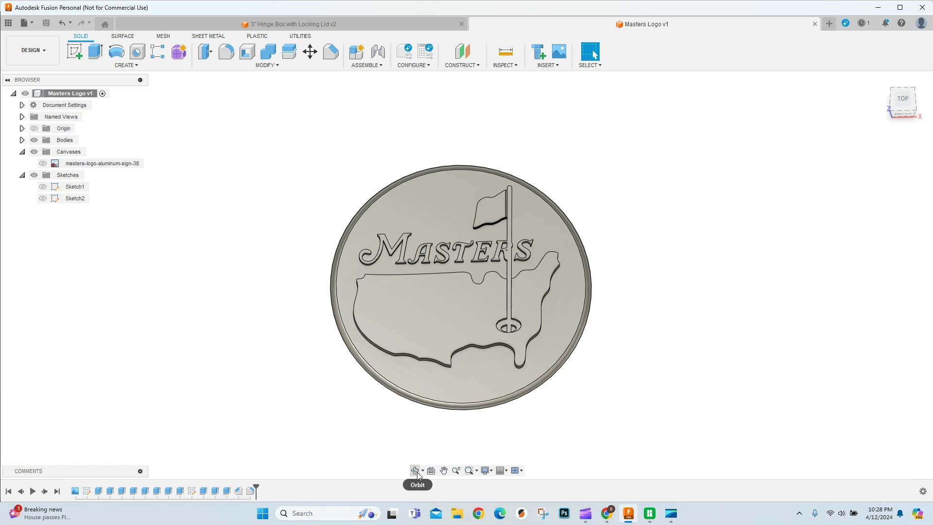
{"action": "left_click", "coordinate": [417, 476]}
{"action": "left_click_drag", "start_coordinate": [420, 452], "coordinate": [422, 423]}
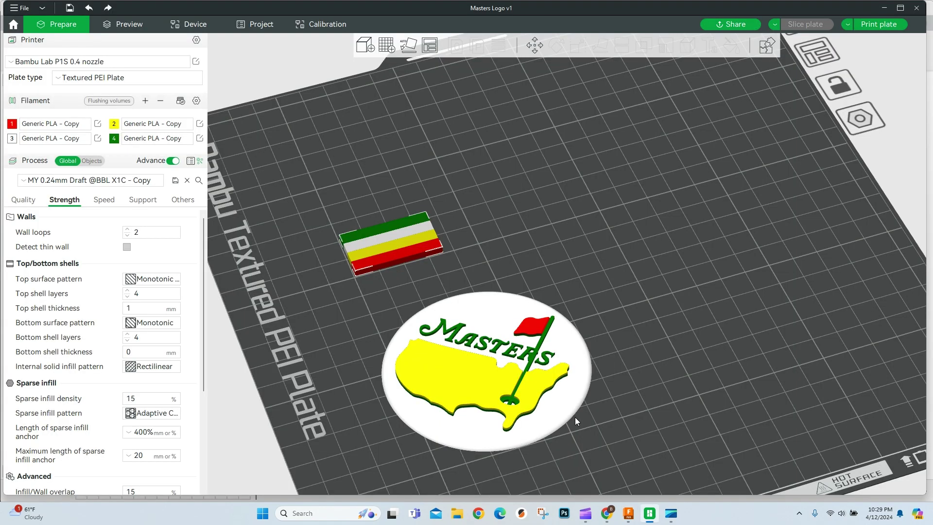
{"action": "scroll", "coordinate": [575, 417], "scroll_direction": "up", "scroll_amount": 1}
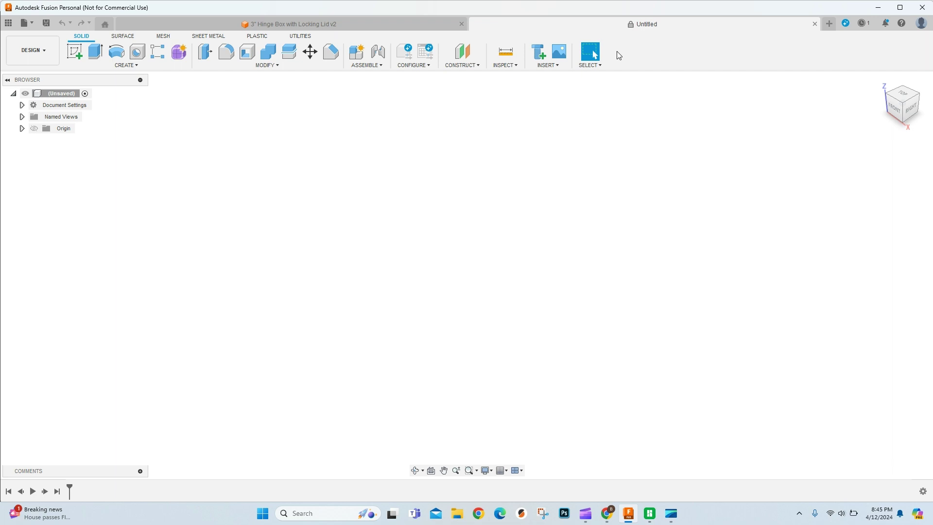
- Insert the masters-logo-aluminum-sign-38 image from the Screenshots folder as a canvas
{"action": "left_click", "coordinate": [555, 66]}
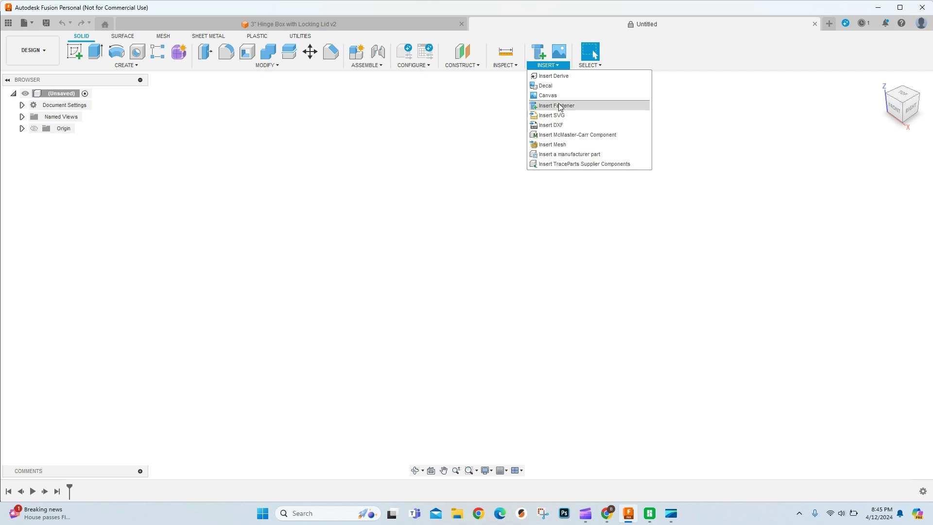
{"action": "left_click", "coordinate": [589, 65]}
{"action": "left_click", "coordinate": [559, 66]}
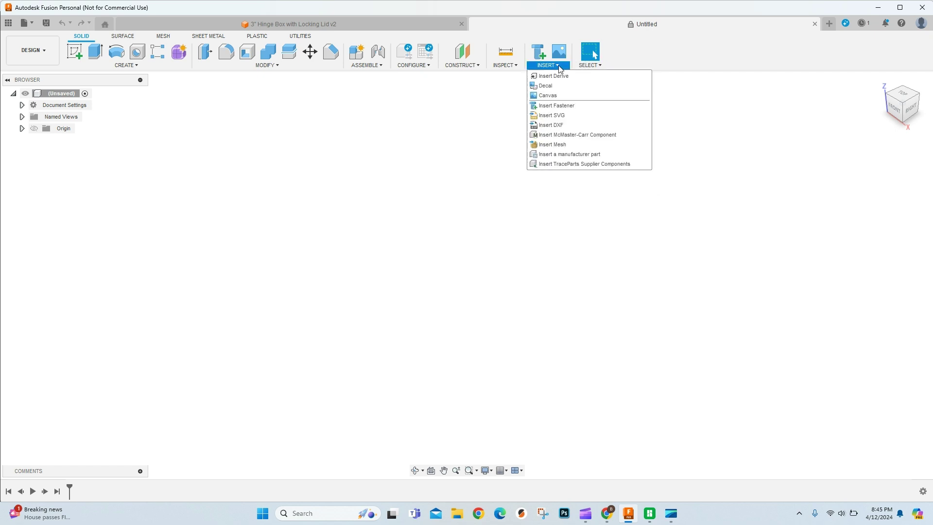
{"action": "left_click", "coordinate": [560, 87]}
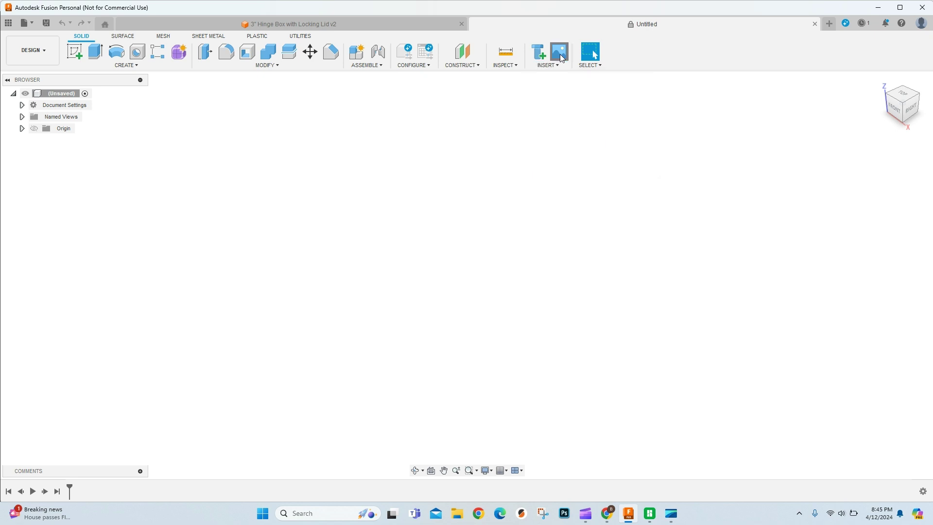
{"action": "left_click", "coordinate": [357, 358]}
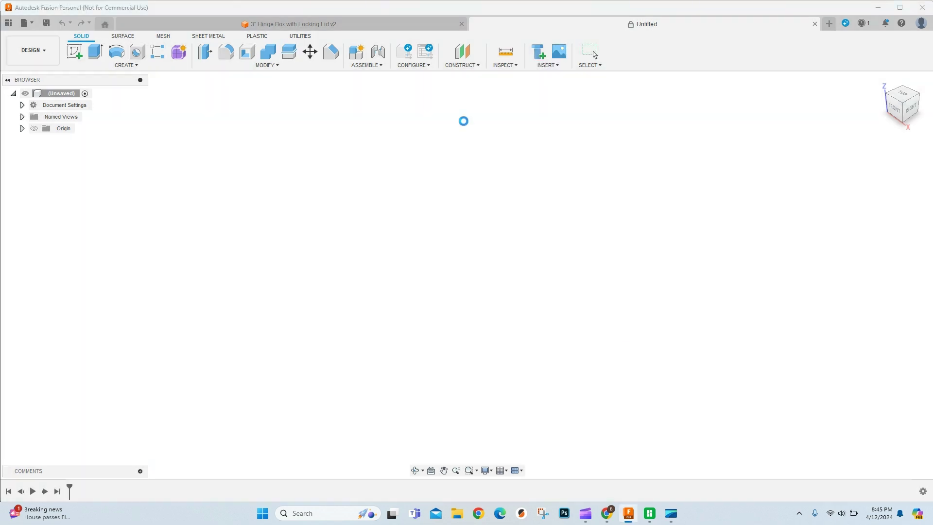
{"action": "scroll", "coordinate": [143, 160], "scroll_direction": "down", "scroll_amount": 1}
{"action": "scroll", "coordinate": [49, 194], "scroll_direction": "down", "scroll_amount": 3}
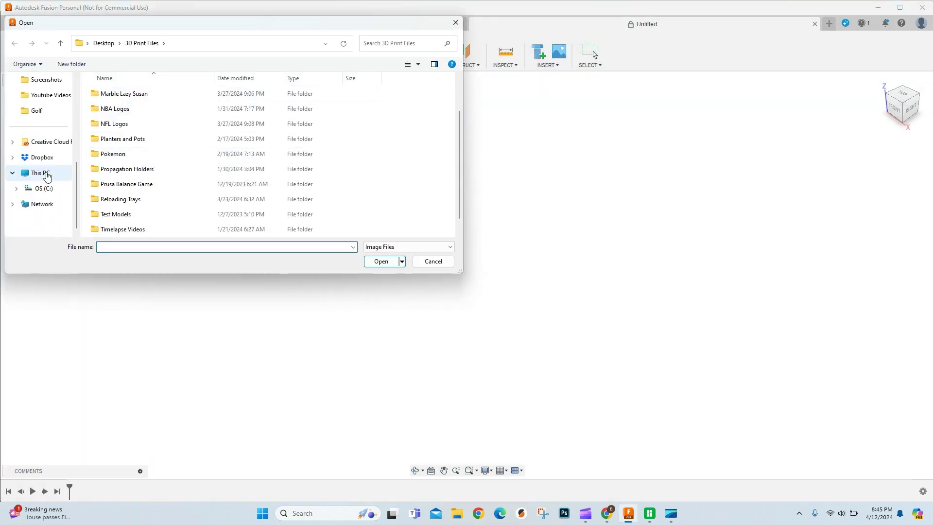
{"action": "left_click", "coordinate": [44, 80]}
{"action": "scroll", "coordinate": [137, 203], "scroll_direction": "down", "scroll_amount": 5}
{"action": "double_click", "coordinate": [114, 124]}
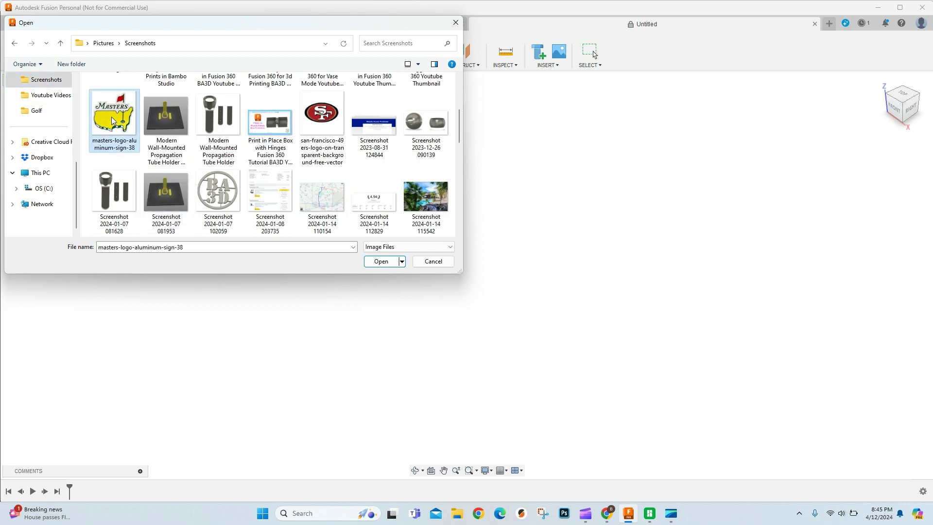
- Place the canvas on the XY plane in top view and offset it 3 mm along X
{"action": "left_click", "coordinate": [903, 96]}
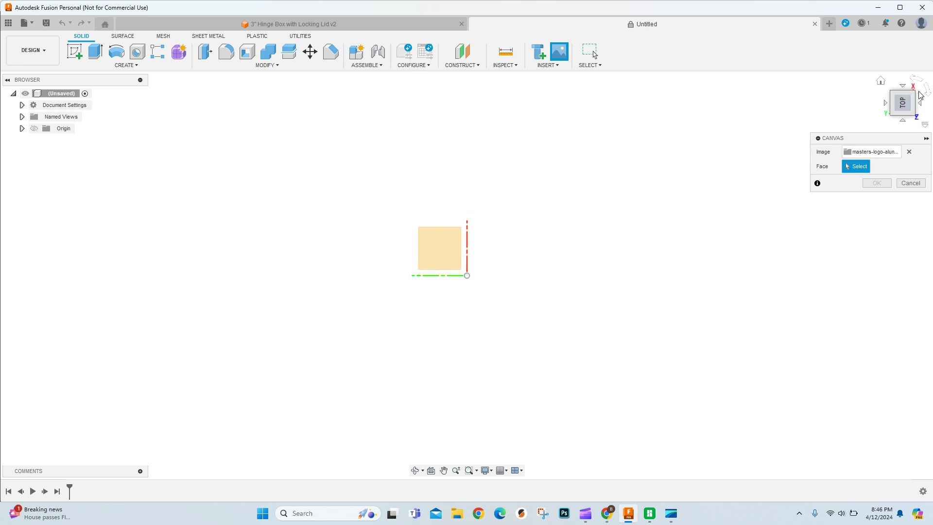
{"action": "left_click", "coordinate": [903, 94]}
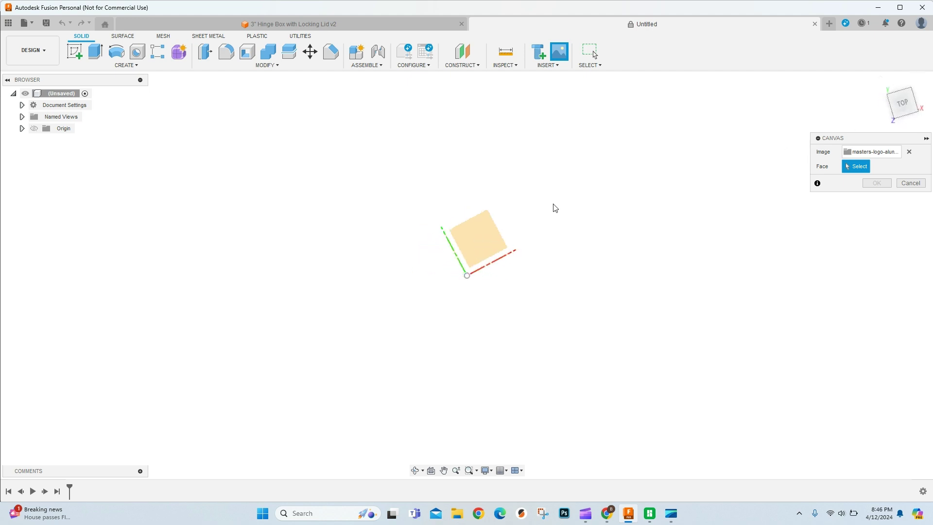
{"action": "left_click", "coordinate": [494, 256]}
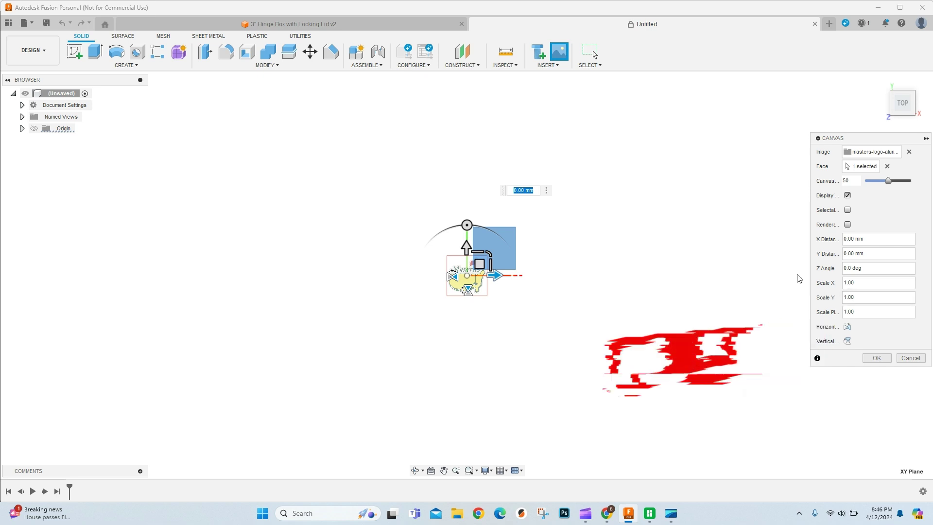
{"action": "scroll", "coordinate": [510, 262], "scroll_direction": "up", "scroll_amount": 8}
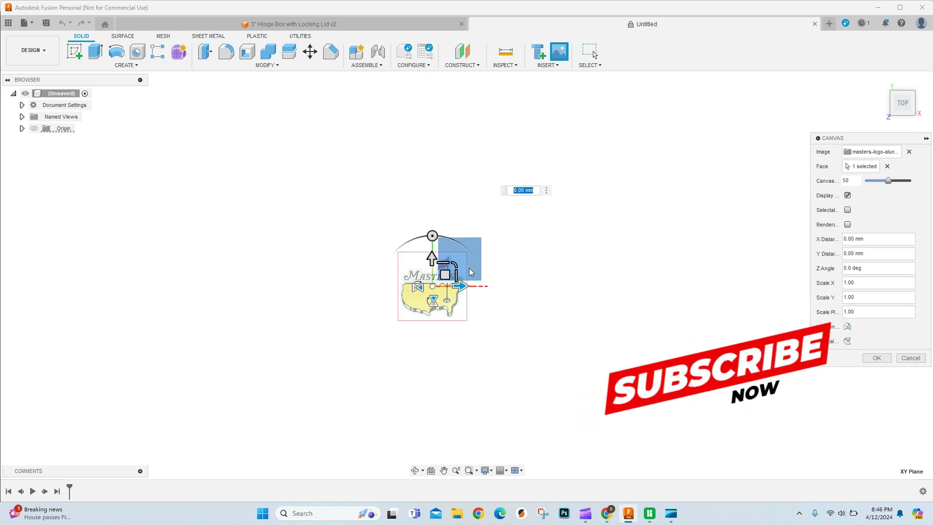
{"action": "left_click_drag", "start_coordinate": [427, 296], "coordinate": [467, 291]}
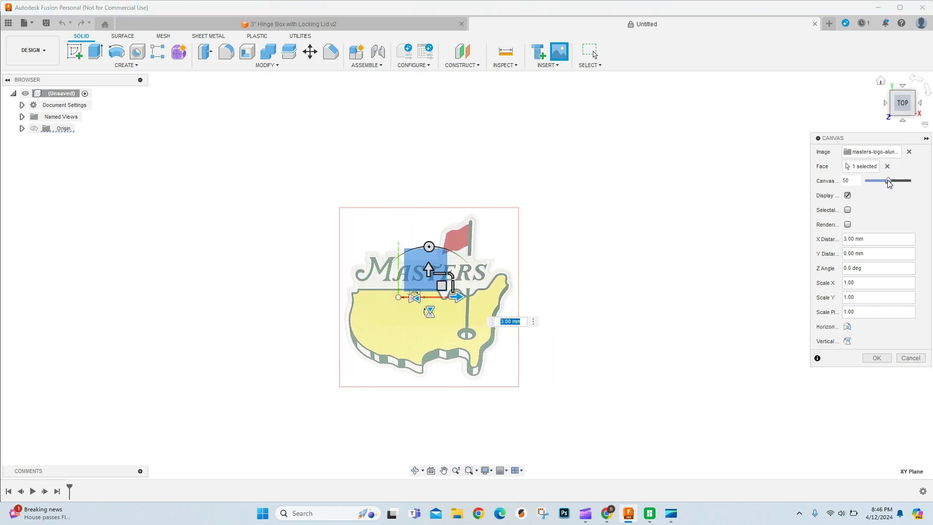
- Set the canvas opacity to 79 and its plane scale to 2, and accept the canvas
{"action": "left_click_drag", "start_coordinate": [888, 181], "coordinate": [907, 181]}
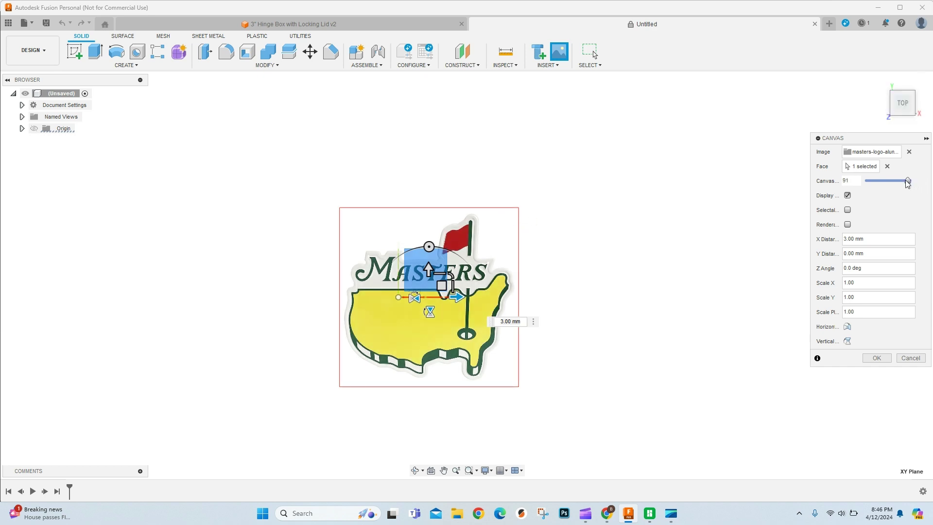
{"action": "left_click_drag", "start_coordinate": [912, 181], "coordinate": [902, 184]}
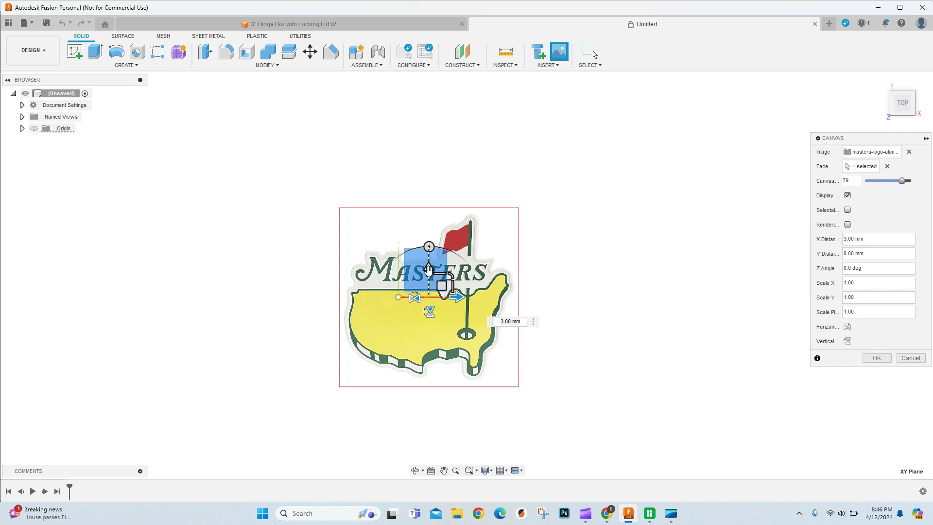
{"action": "left_click_drag", "start_coordinate": [442, 284], "coordinate": [491, 261]}
{"action": "type", "text": "2"}
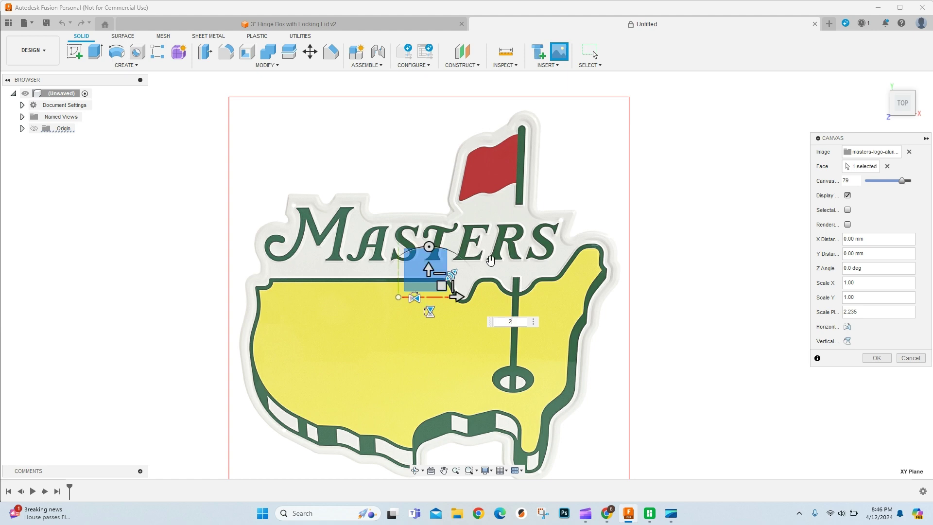
{"action": "key", "text": "Return"}
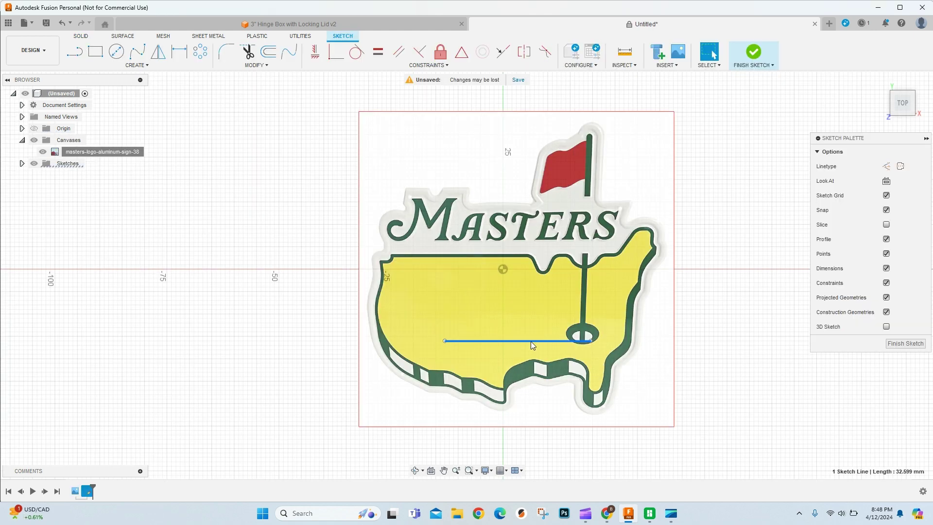
- Delete the horizontal sketch line and start a fit point spline along the straight northern border of the yellow map
{"action": "key", "text": "Delete"}
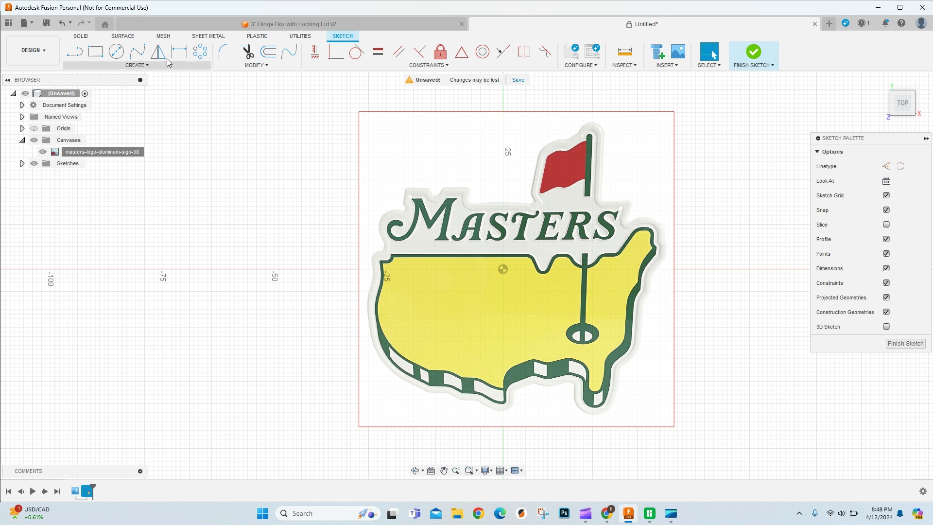
{"action": "left_click", "coordinate": [135, 51]}
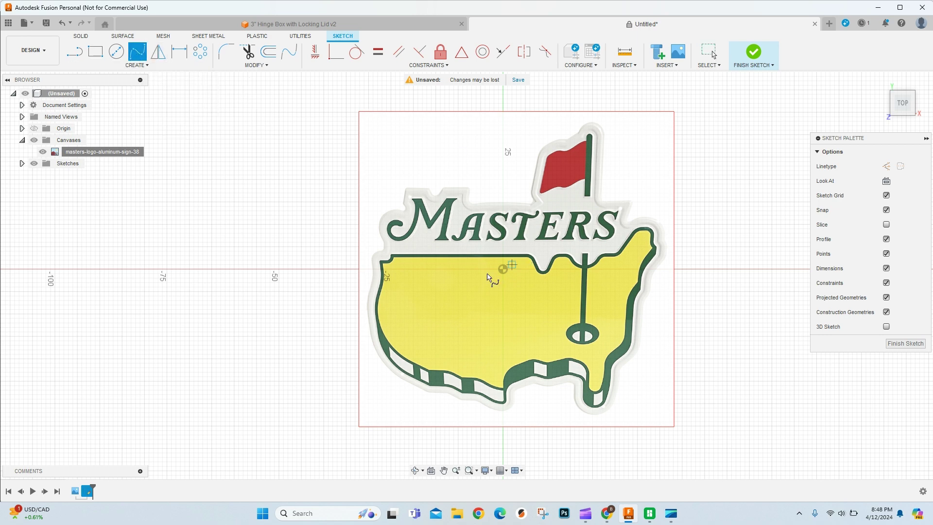
{"action": "scroll", "coordinate": [417, 253], "scroll_direction": "up", "scroll_amount": 3}
{"action": "scroll", "coordinate": [416, 252], "scroll_direction": "up", "scroll_amount": 3}
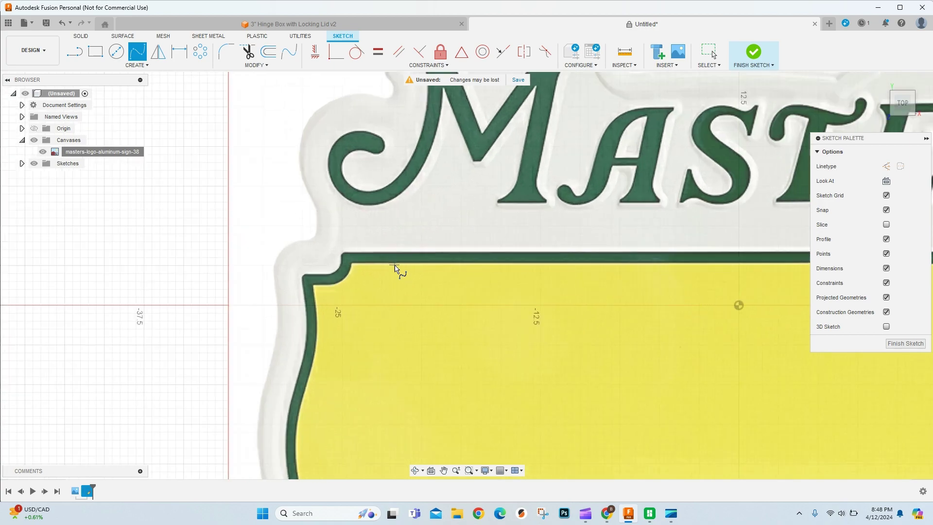
{"action": "left_click", "coordinate": [354, 256]}
{"action": "scroll", "coordinate": [358, 252], "scroll_direction": "down", "scroll_amount": 3}
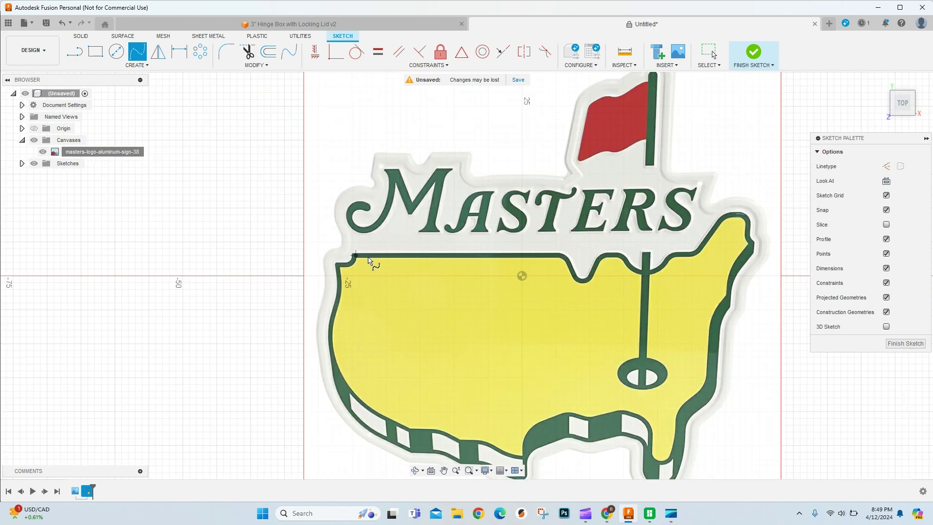
{"action": "scroll", "coordinate": [547, 242], "scroll_direction": "up", "scroll_amount": 4}
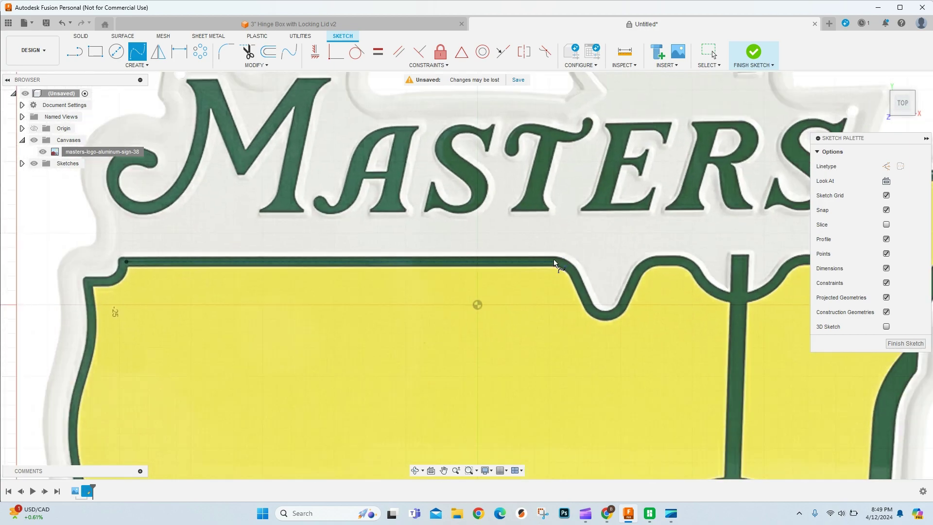
{"action": "left_click", "coordinate": [549, 260]}
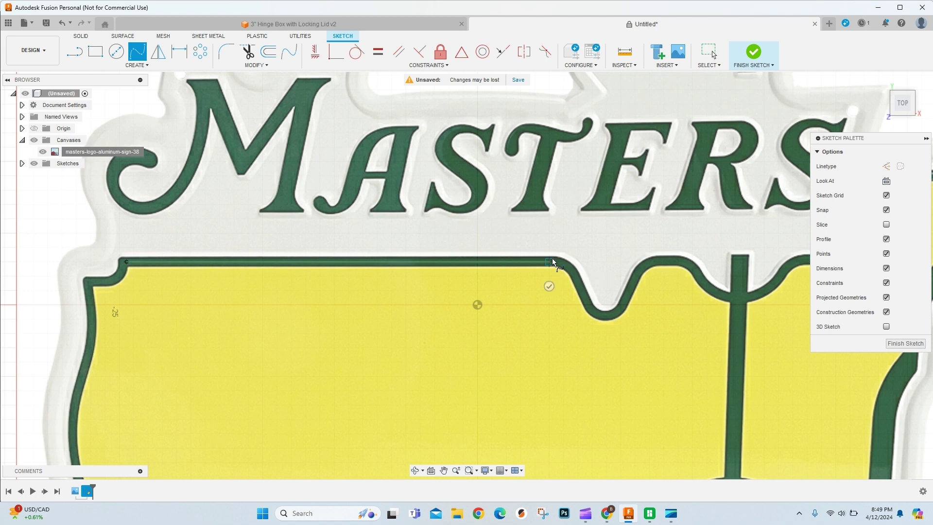
- Continue the spline around the deep notch in the northern border and over the small hump beside it
{"action": "left_click", "coordinate": [574, 273]}
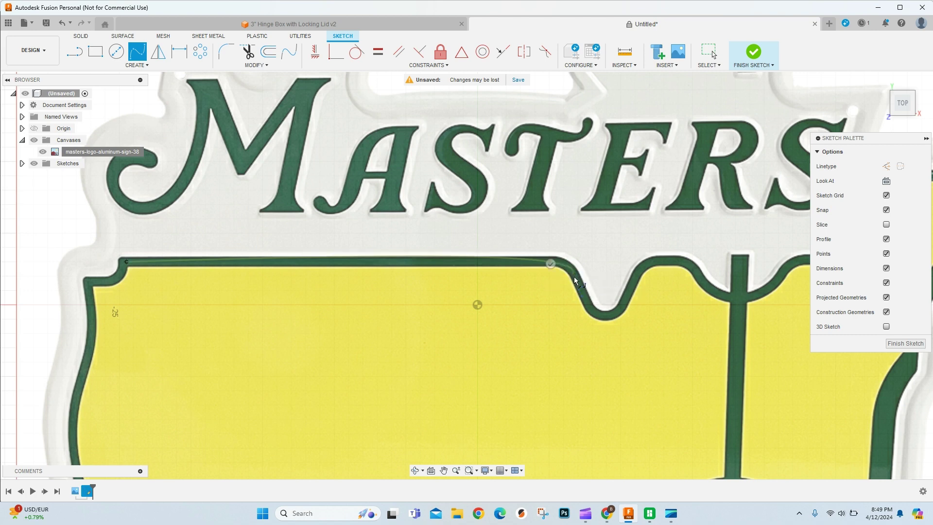
{"action": "left_click", "coordinate": [593, 312]}
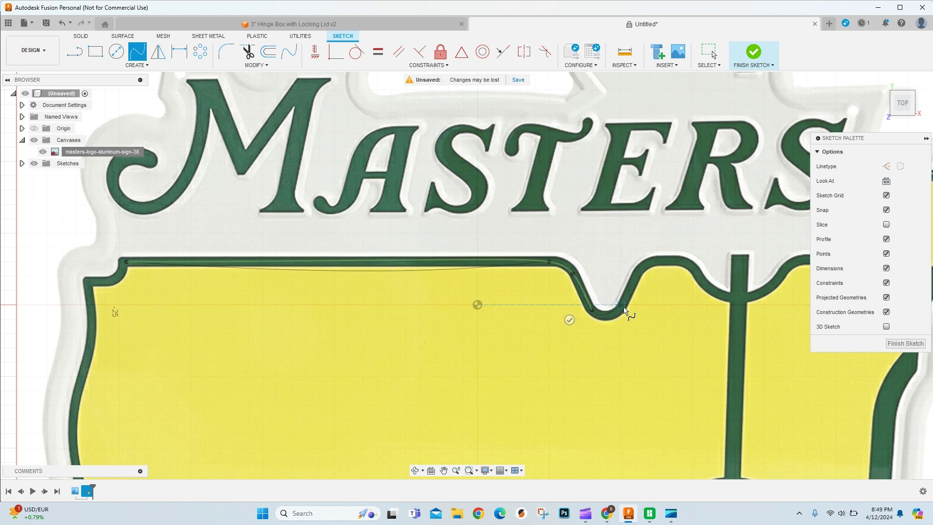
{"action": "left_click", "coordinate": [621, 306]}
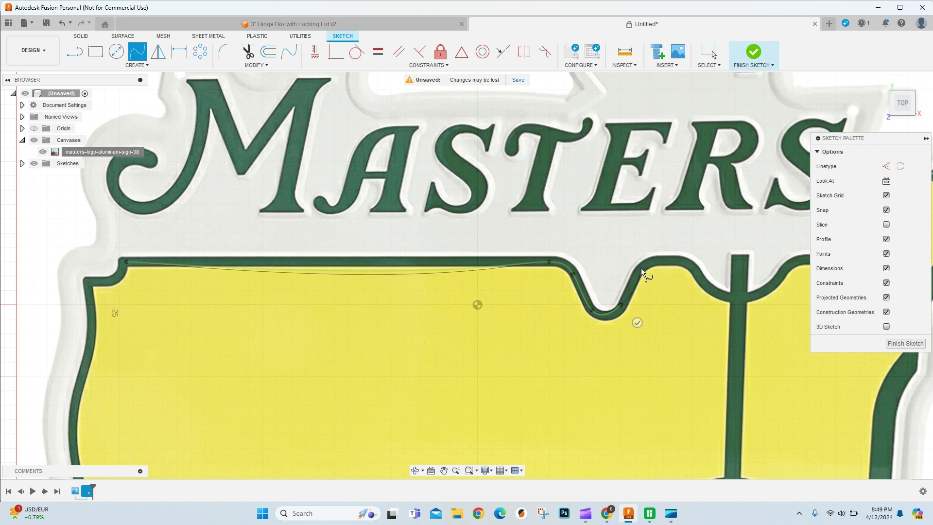
{"action": "left_click", "coordinate": [636, 276]}
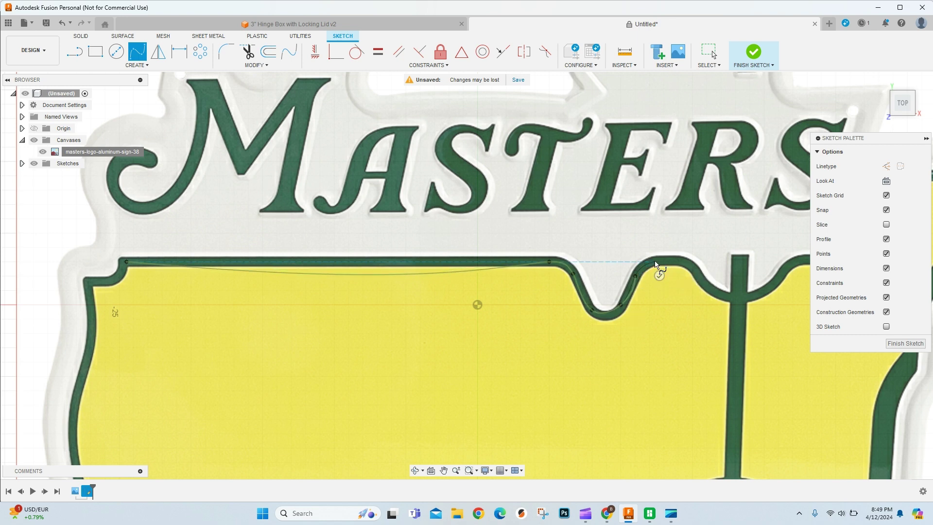
{"action": "left_click", "coordinate": [650, 261]}
{"action": "left_click", "coordinate": [684, 261]}
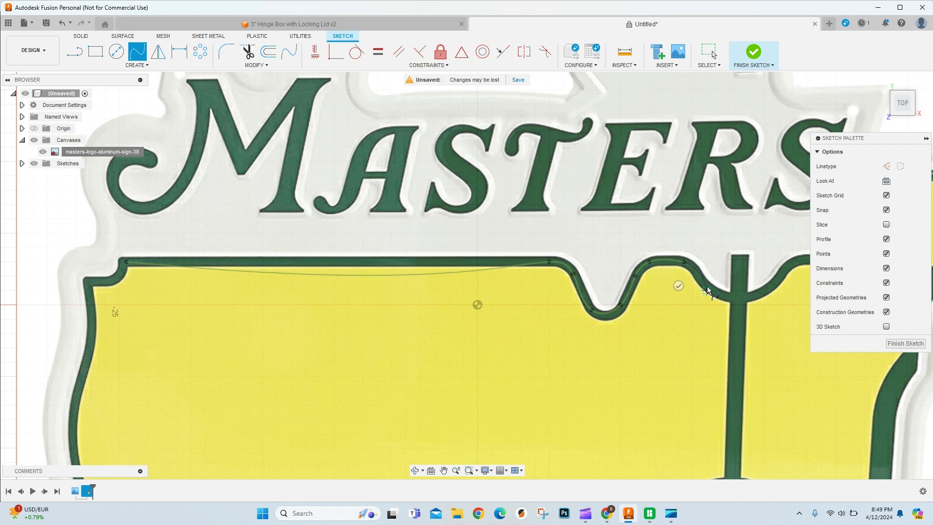
- Continue the spline through the dip behind the flagpole and up the slope toward the map's northeastern peak
{"action": "left_click", "coordinate": [763, 292]}
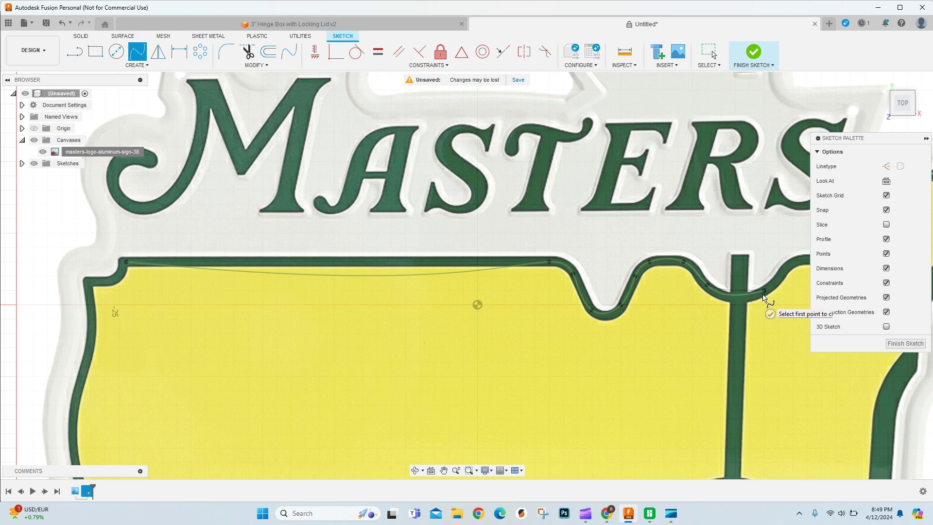
{"action": "scroll", "coordinate": [607, 258], "scroll_direction": "down", "scroll_amount": 3}
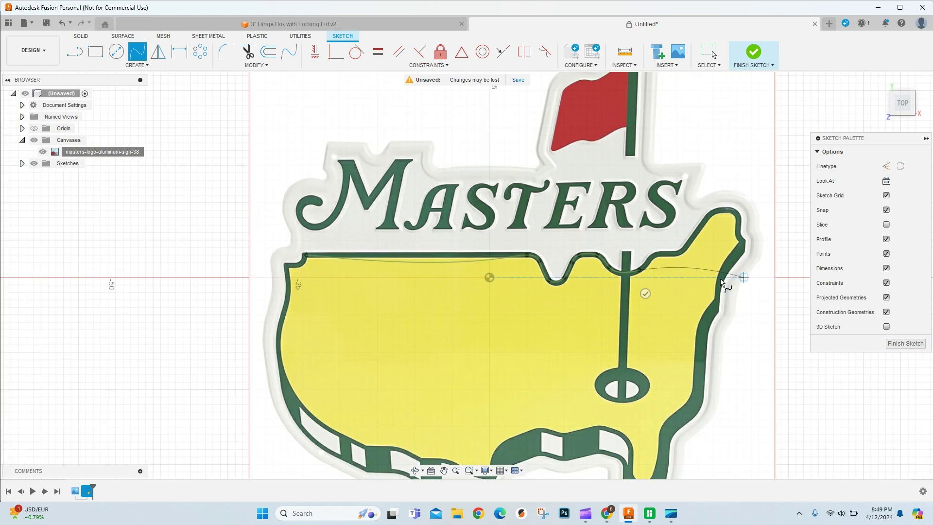
{"action": "scroll", "coordinate": [664, 263], "scroll_direction": "up", "scroll_amount": 6}
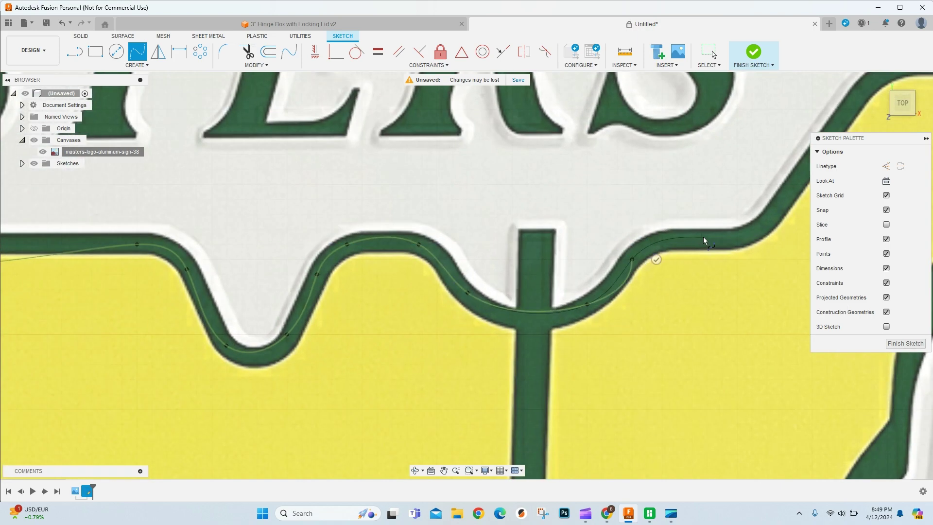
{"action": "left_click", "coordinate": [725, 239]}
{"action": "scroll", "coordinate": [725, 257], "scroll_direction": "down", "scroll_amount": 6}
{"action": "scroll", "coordinate": [802, 184], "scroll_direction": "up", "scroll_amount": 4}
{"action": "left_click", "coordinate": [712, 248]}
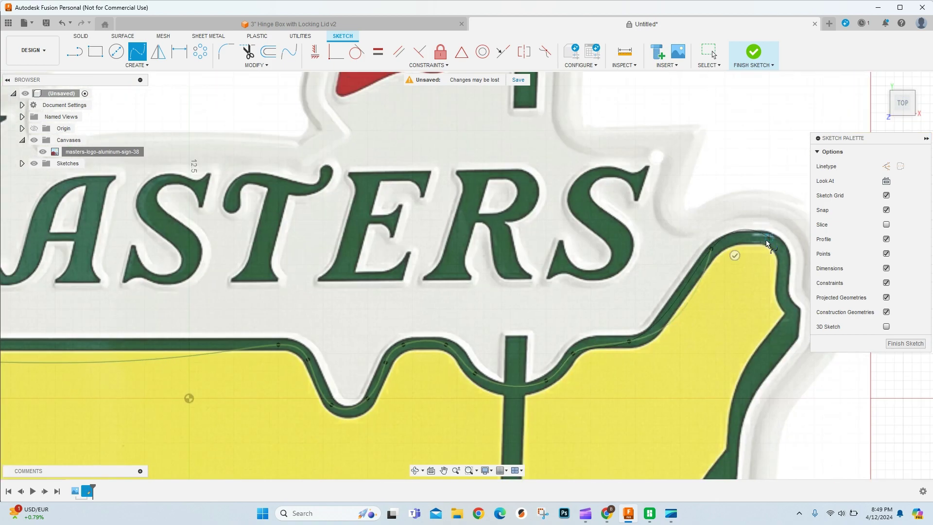
- Continue the spline over the map's northeastern peak, around the pointed eastern tip and onto the coast below it
{"action": "left_click", "coordinate": [766, 239]}
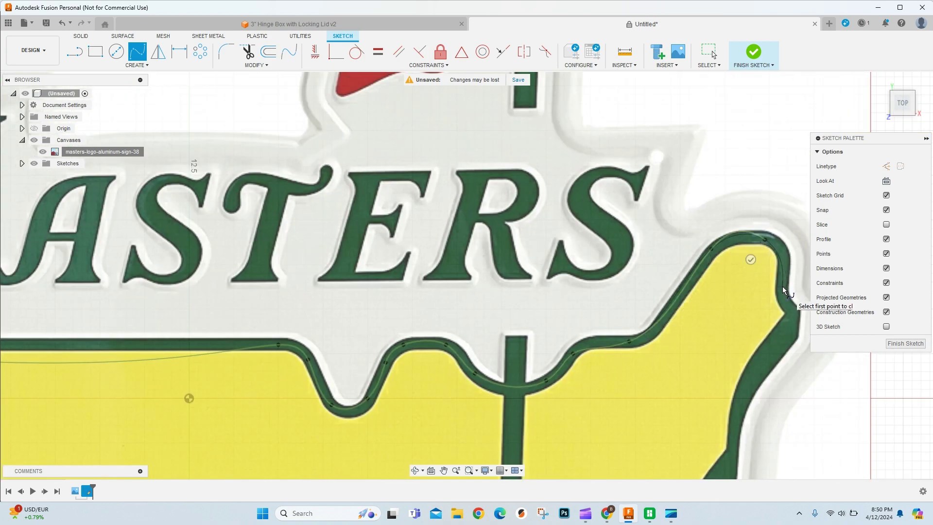
{"action": "left_click", "coordinate": [782, 289]}
{"action": "left_click", "coordinate": [792, 312]}
{"action": "left_click", "coordinate": [751, 371]}
- Continue the spline down the map's eastern border, around the kink and past the golf hole to the inward bend
{"action": "scroll", "coordinate": [751, 371], "scroll_direction": "down", "scroll_amount": 3}
{"action": "scroll", "coordinate": [748, 418], "scroll_direction": "up", "scroll_amount": 4}
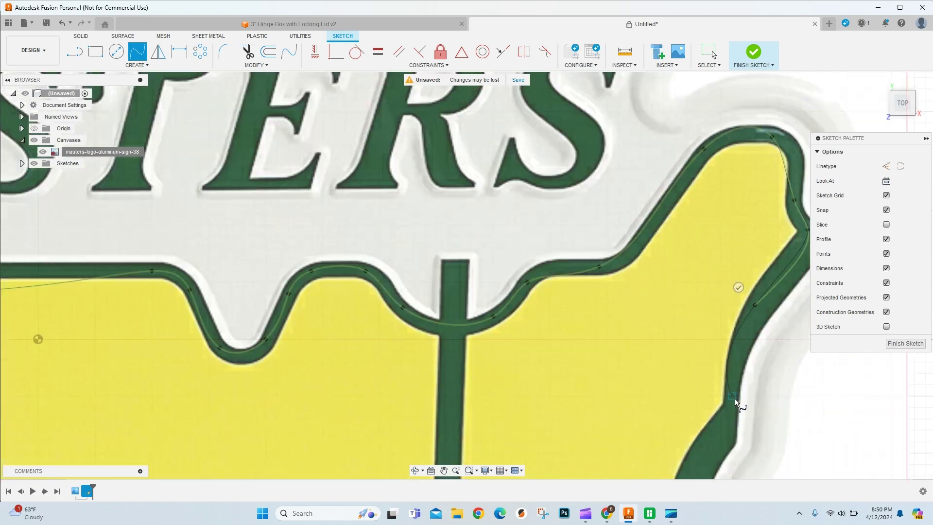
{"action": "scroll", "coordinate": [735, 401], "scroll_direction": "down", "scroll_amount": 5}
{"action": "scroll", "coordinate": [678, 395], "scroll_direction": "up", "scroll_amount": 4}
{"action": "left_click", "coordinate": [673, 338]}
{"action": "scroll", "coordinate": [654, 423], "scroll_direction": "down", "scroll_amount": 2}
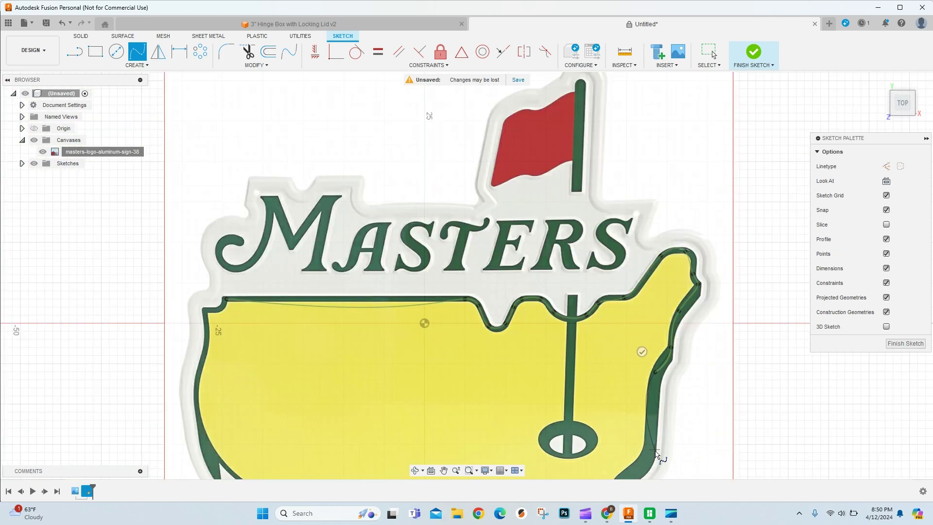
{"action": "scroll", "coordinate": [555, 327], "scroll_direction": "down", "scroll_amount": 1}
{"action": "scroll", "coordinate": [534, 327], "scroll_direction": "up", "scroll_amount": 3}
{"action": "left_click", "coordinate": [549, 329]}
{"action": "left_click", "coordinate": [515, 379]}
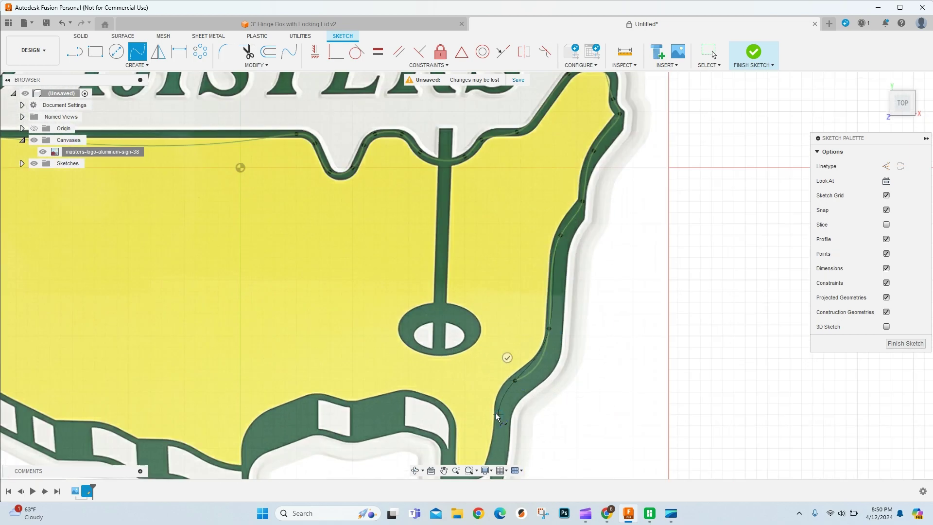
- Continue the spline down and around the southeastern peninsula and back up its western side
{"action": "left_click", "coordinate": [496, 413]}
{"action": "scroll", "coordinate": [481, 428], "scroll_direction": "down", "scroll_amount": 2}
{"action": "scroll", "coordinate": [478, 433], "scroll_direction": "up", "scroll_amount": 3}
{"action": "left_click", "coordinate": [449, 450]}
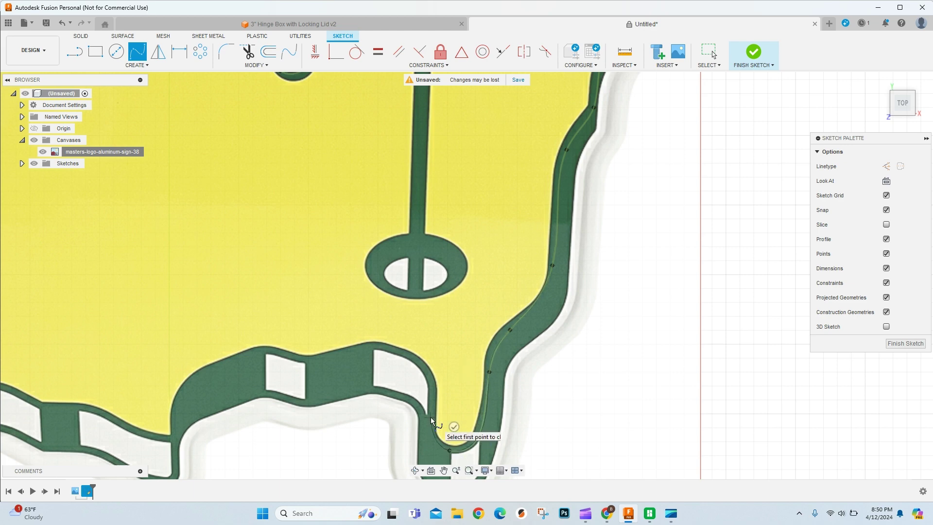
{"action": "left_click", "coordinate": [430, 417]}
{"action": "left_click", "coordinate": [433, 386]}
- Continue the spline west along the southern border, above the two white windows and down to the map's southern point
{"action": "left_click", "coordinate": [408, 353]}
{"action": "left_click", "coordinate": [363, 344]}
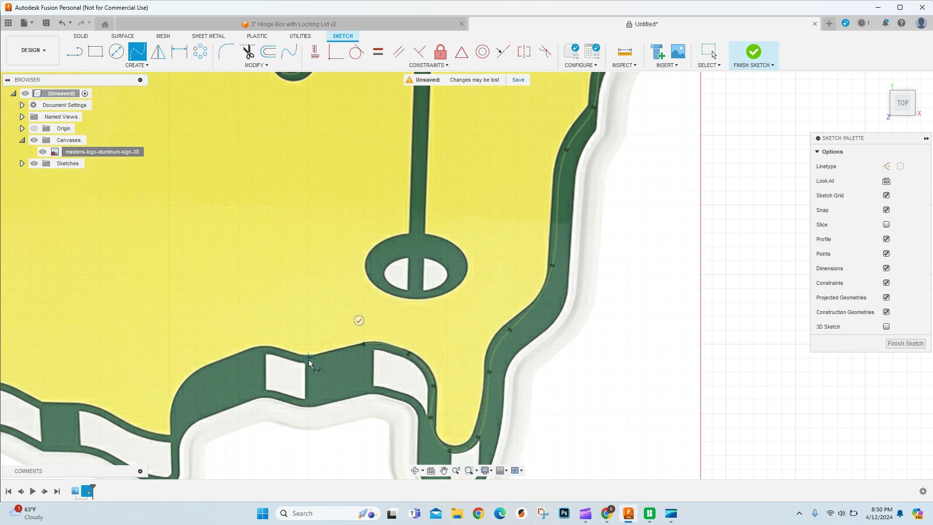
{"action": "left_click", "coordinate": [308, 359]}
{"action": "left_click", "coordinate": [267, 349]}
{"action": "scroll", "coordinate": [266, 352], "scroll_direction": "up", "scroll_amount": 3}
{"action": "left_click", "coordinate": [189, 373]}
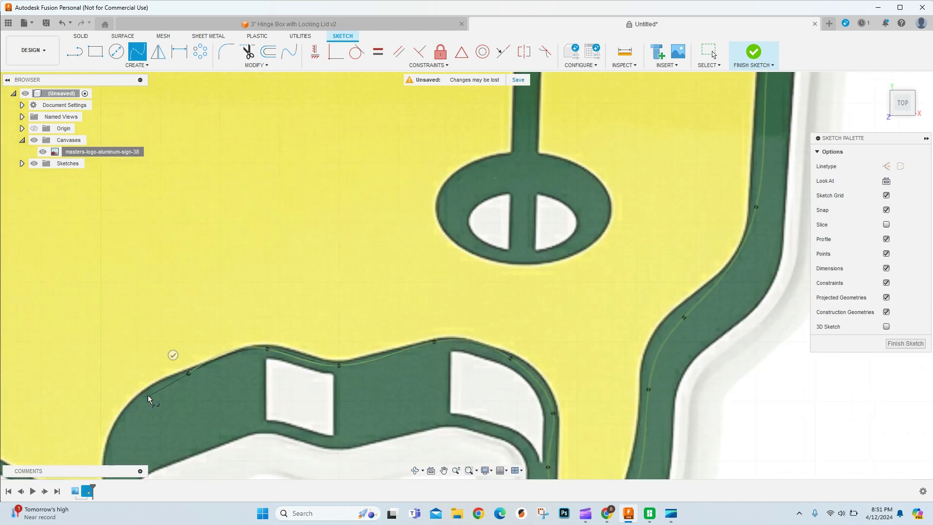
{"action": "left_click", "coordinate": [148, 395]}
{"action": "scroll", "coordinate": [110, 354], "scroll_direction": "down", "scroll_amount": 3}
{"action": "scroll", "coordinate": [112, 418], "scroll_direction": "up", "scroll_amount": 3}
{"action": "left_click", "coordinate": [103, 452]}
- Continue the spline from the southern point along the stepped southwestern border above the white windows
{"action": "scroll", "coordinate": [301, 388], "scroll_direction": "down", "scroll_amount": 4}
{"action": "scroll", "coordinate": [173, 387], "scroll_direction": "up", "scroll_amount": 3}
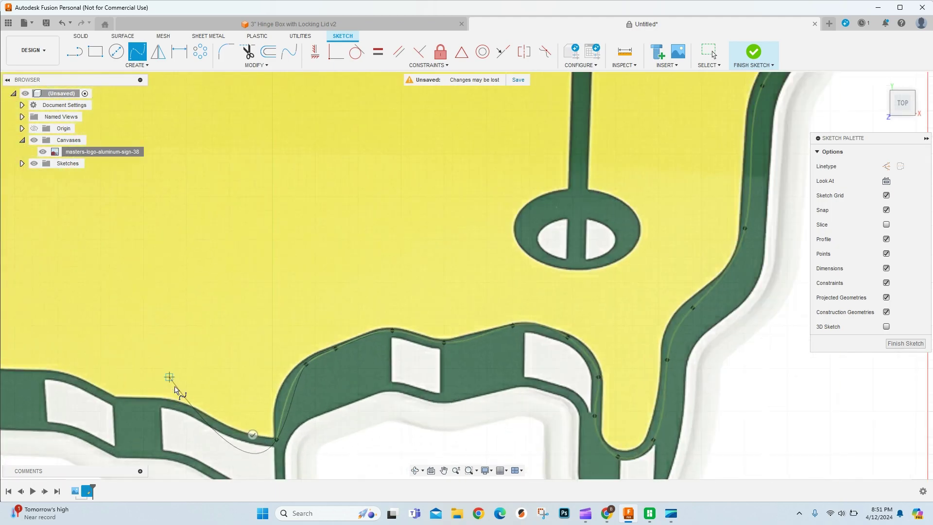
{"action": "left_click", "coordinate": [181, 399]}
{"action": "left_click", "coordinate": [112, 394]}
{"action": "left_click", "coordinate": [63, 377]}
{"action": "scroll", "coordinate": [70, 347], "scroll_direction": "down", "scroll_amount": 2}
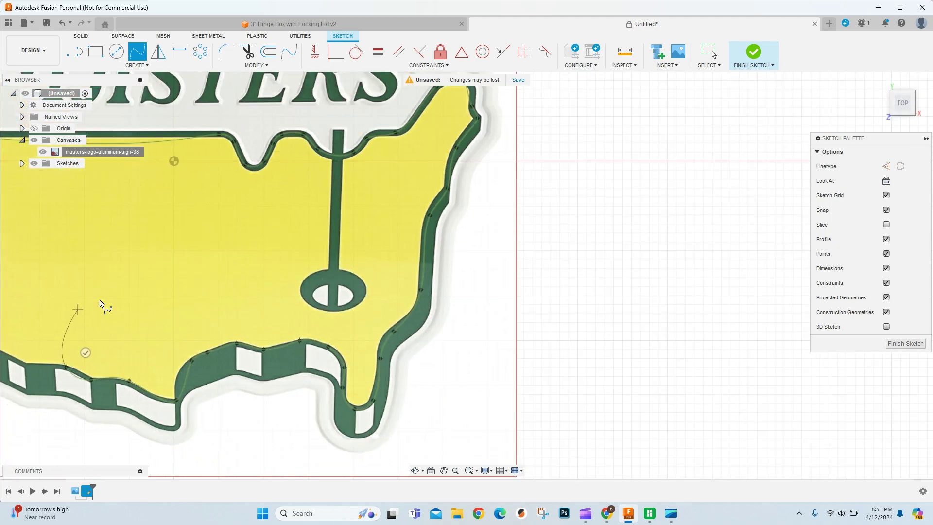
{"action": "scroll", "coordinate": [73, 340], "scroll_direction": "up", "scroll_amount": 2}
{"action": "scroll", "coordinate": [135, 238], "scroll_direction": "down", "scroll_amount": 3}
{"action": "scroll", "coordinate": [183, 253], "scroll_direction": "up", "scroll_amount": 3}
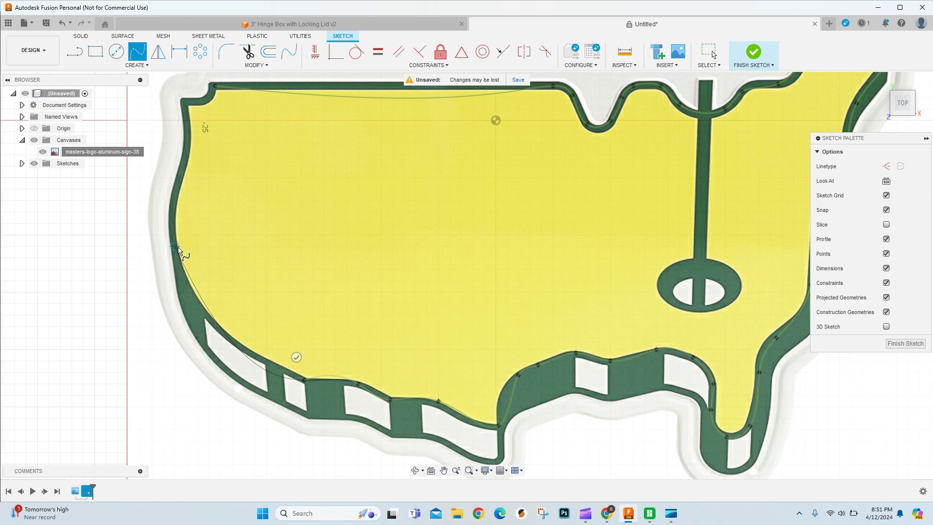
- Continue the spline up the western border, around the northwestern corner step, and close it at its first point
{"action": "scroll", "coordinate": [185, 282], "scroll_direction": "down", "scroll_amount": 2}
{"action": "scroll", "coordinate": [185, 281], "scroll_direction": "up", "scroll_amount": 3}
{"action": "left_click", "coordinate": [185, 282]}
{"action": "scroll", "coordinate": [184, 282], "scroll_direction": "down", "scroll_amount": 3}
{"action": "scroll", "coordinate": [187, 209], "scroll_direction": "up", "scroll_amount": 3}
{"action": "left_click", "coordinate": [185, 208]}
{"action": "left_click", "coordinate": [184, 129]}
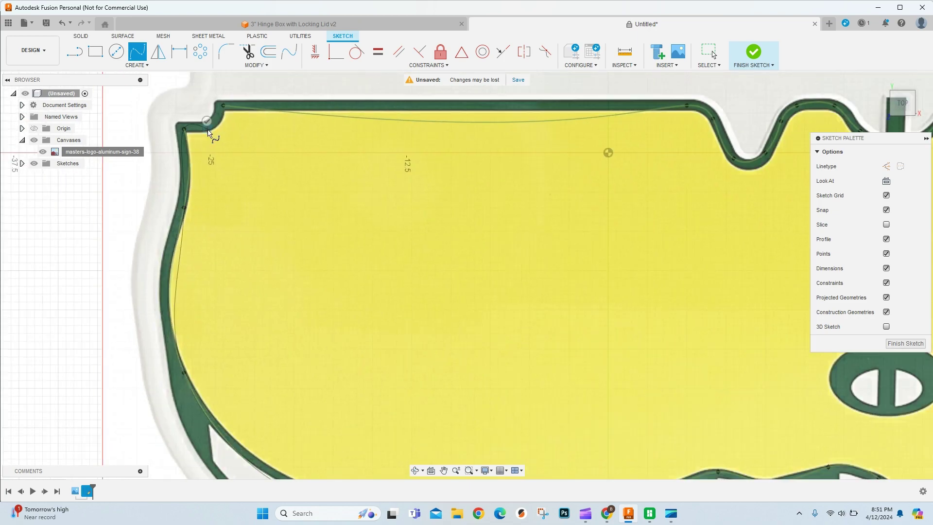
{"action": "left_click", "coordinate": [208, 129]}
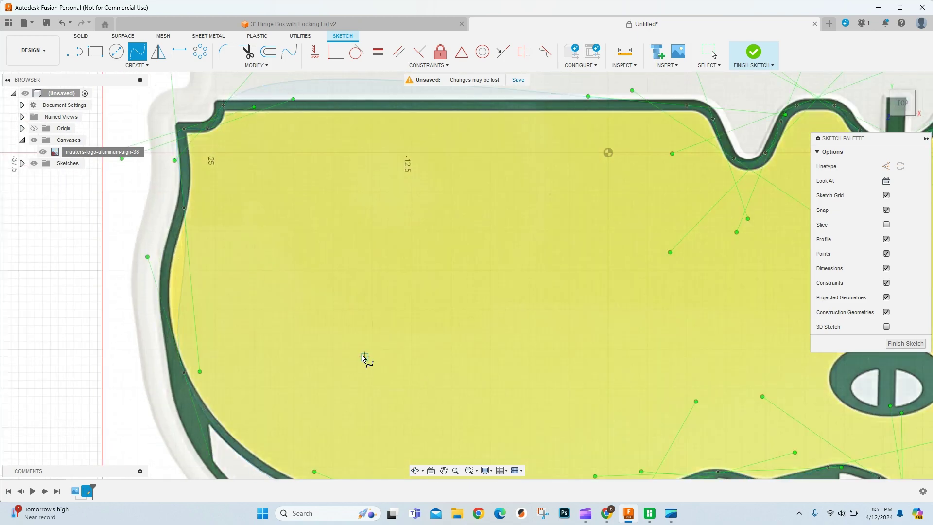
{"action": "scroll", "coordinate": [364, 358], "scroll_direction": "down", "scroll_amount": 3}
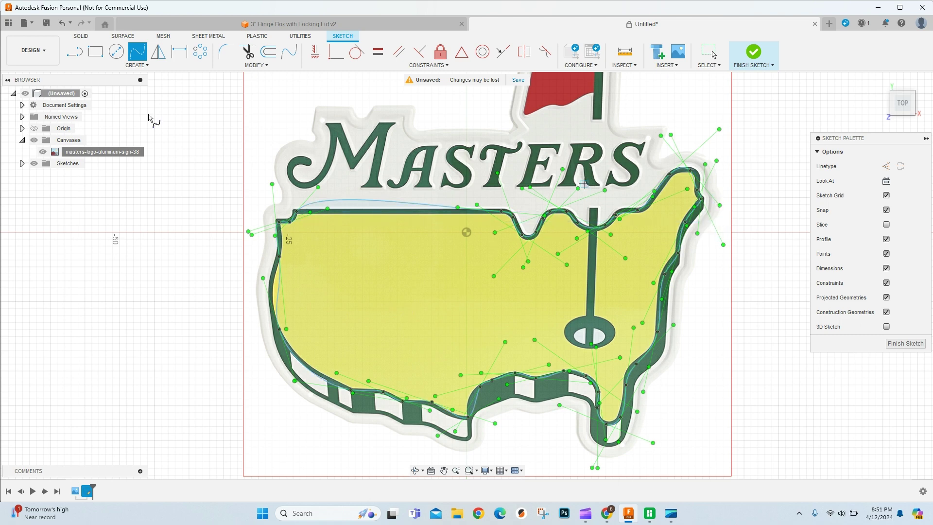
- Hide the logo canvas to check the closed map outline, and show the canvas again
{"action": "left_click", "coordinate": [43, 152]}
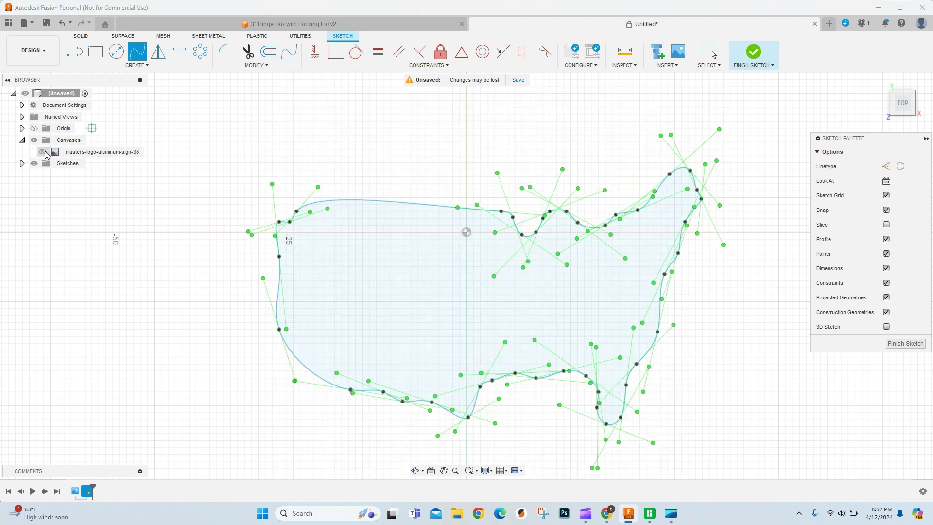
{"action": "left_click", "coordinate": [44, 153]}
{"action": "scroll", "coordinate": [481, 160], "scroll_direction": "up", "scroll_amount": 3}
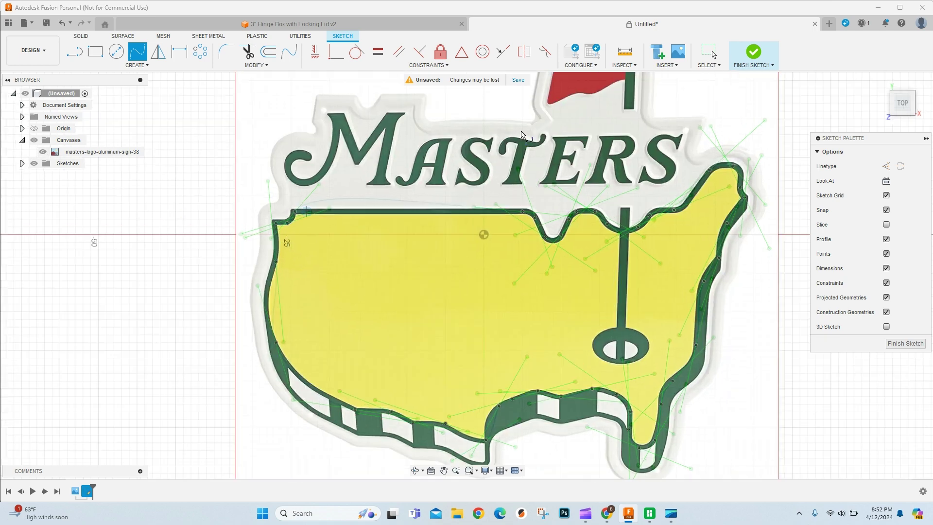
- Exit the spline tool and shorten the tangent handle at the northwestern corner, fitting the spline to the yellow edge
{"action": "left_click", "coordinate": [714, 56]}
{"action": "scroll", "coordinate": [277, 215], "scroll_direction": "up", "scroll_amount": 5}
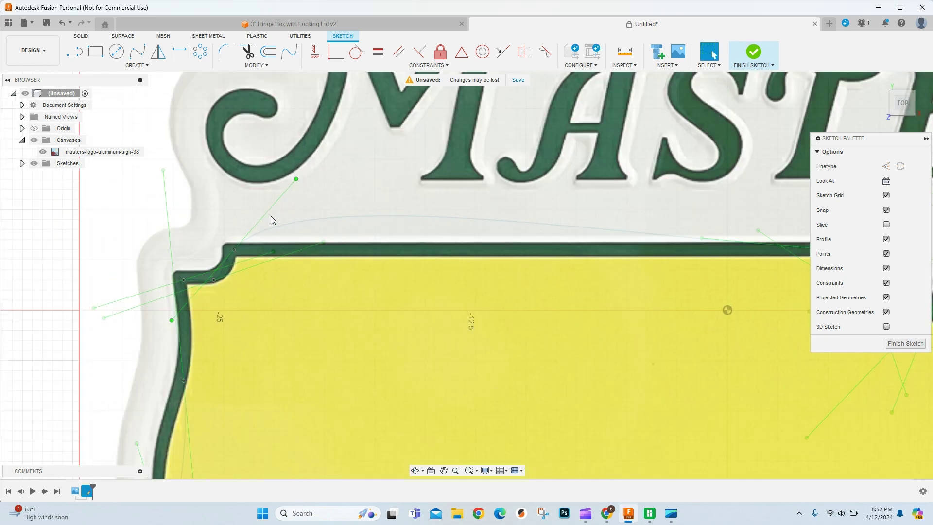
{"action": "scroll", "coordinate": [382, 205], "scroll_direction": "up", "scroll_amount": 1}
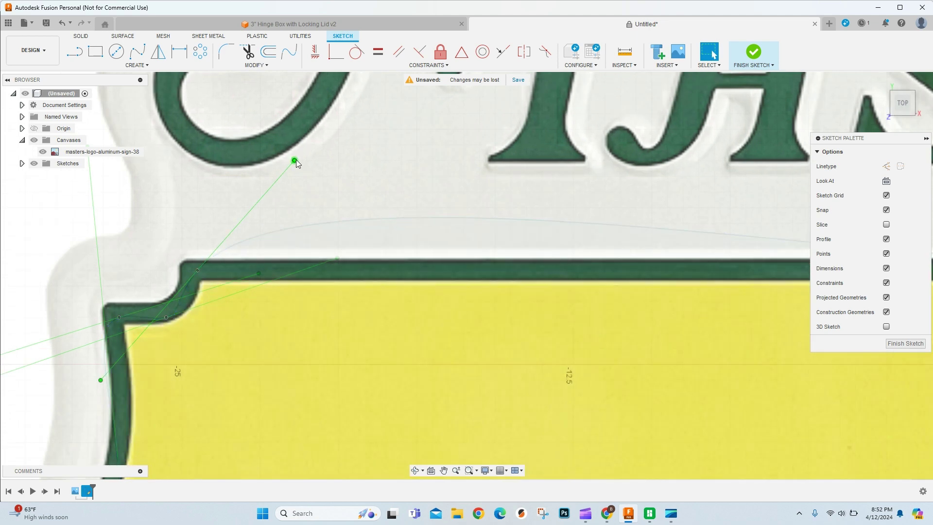
{"action": "left_click_drag", "start_coordinate": [296, 162], "coordinate": [215, 249]}
{"action": "mouse_move", "coordinate": [203, 280]}
{"action": "left_mouse_down"}
{"action": "mouse_move", "coordinate": [216, 255]}
{"action": "mouse_move", "coordinate": [206, 278]}
{"action": "mouse_move", "coordinate": [210, 268]}
{"action": "left_mouse_up"}
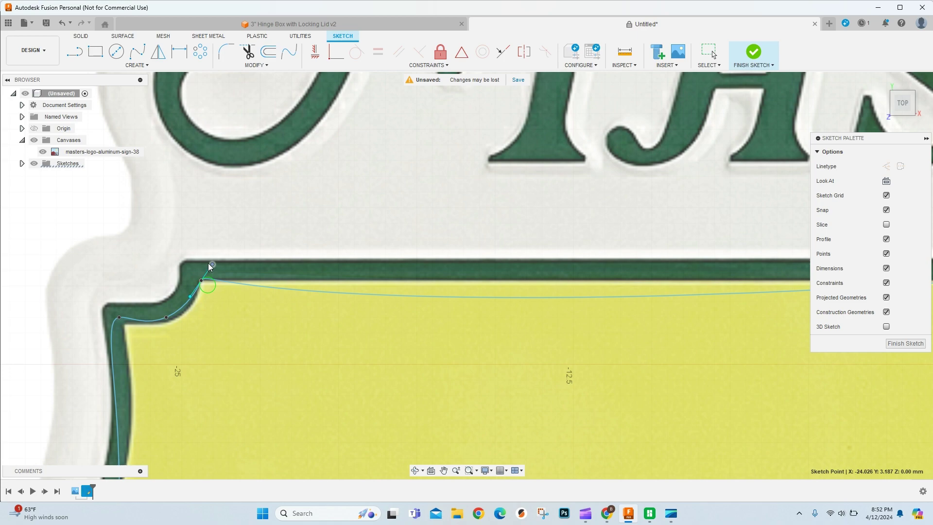
- Adjust the fit points and tangent handles where the straight northern border enters the deep notch to follow the yellow edge
{"action": "scroll", "coordinate": [183, 206], "scroll_direction": "down", "scroll_amount": 3}
{"action": "scroll", "coordinate": [590, 190], "scroll_direction": "up", "scroll_amount": 1}
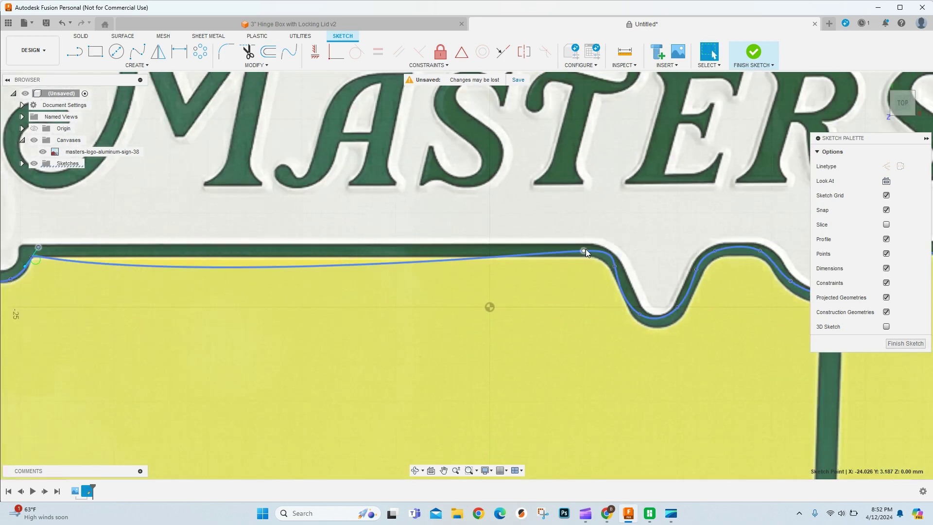
{"action": "left_click", "coordinate": [584, 251]}
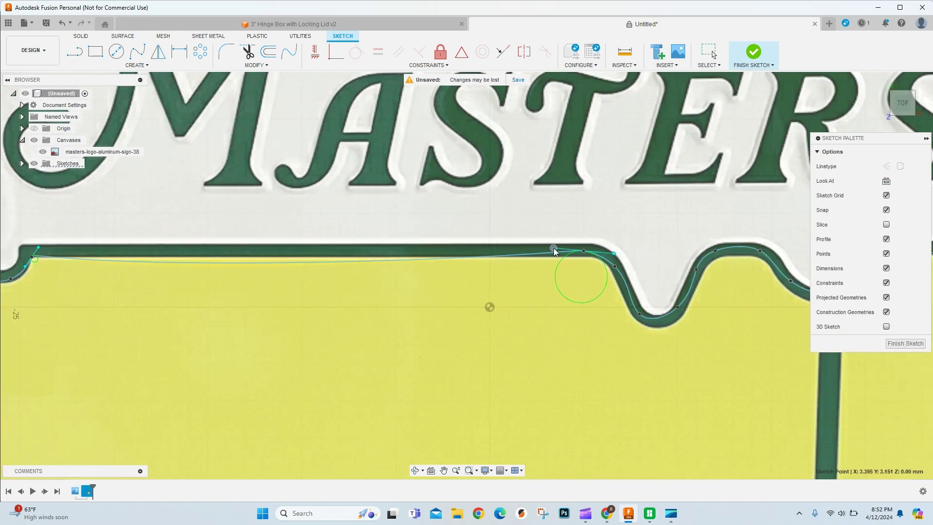
{"action": "left_click_drag", "start_coordinate": [583, 250], "coordinate": [607, 260]}
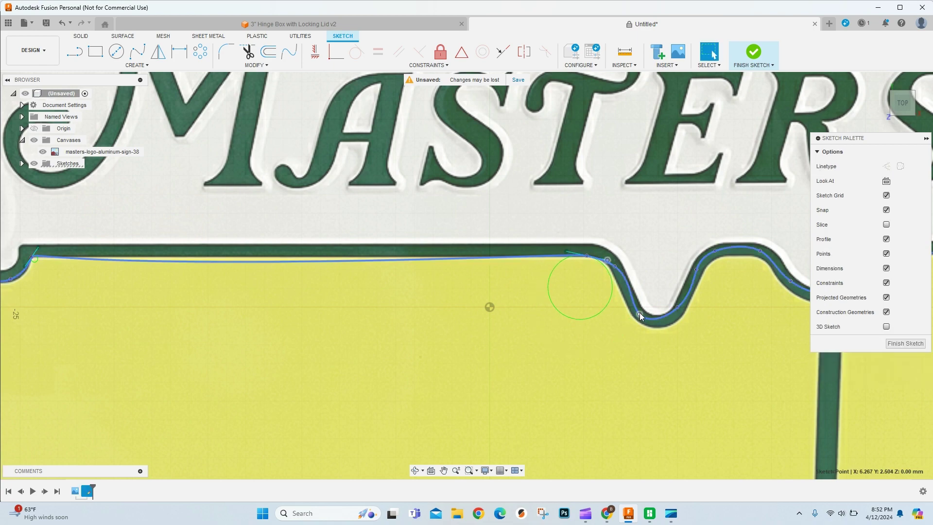
{"action": "left_click_drag", "start_coordinate": [640, 316], "coordinate": [640, 331]}
{"action": "left_click_drag", "start_coordinate": [566, 243], "coordinate": [550, 259]}
{"action": "left_click_drag", "start_coordinate": [636, 322], "coordinate": [650, 326]}
{"action": "scroll", "coordinate": [575, 268], "scroll_direction": "down", "scroll_amount": 1}
{"action": "left_click_drag", "start_coordinate": [565, 266], "coordinate": [497, 269]}
- Move the fit points on the notch's eastern side and along the small hump onto the yellow edge
{"action": "left_click_drag", "start_coordinate": [669, 303], "coordinate": [695, 265]}
{"action": "left_click_drag", "start_coordinate": [702, 251], "coordinate": [751, 263]}
{"action": "scroll", "coordinate": [721, 257], "scroll_direction": "up", "scroll_amount": 4}
{"action": "middle_click_drag", "start_coordinate": [721, 258], "coordinate": [524, 214]}
{"action": "left_click_drag", "start_coordinate": [670, 285], "coordinate": [681, 320]}
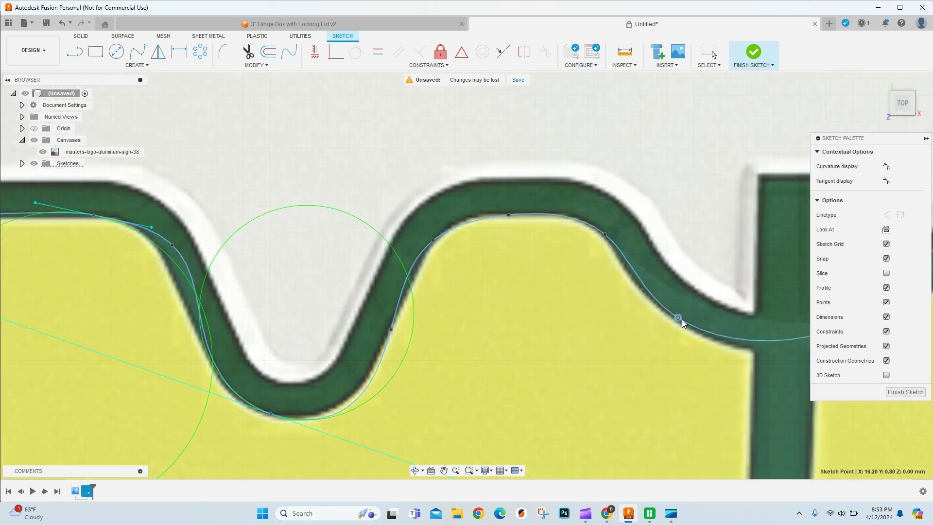
- Move the fit points in the dip east of the flagpole onto the yellow edge
{"action": "middle_click_drag", "start_coordinate": [778, 296], "coordinate": [525, 274]}
{"action": "middle_click_drag", "start_coordinate": [710, 193], "coordinate": [654, 235]}
{"action": "left_click_drag", "start_coordinate": [653, 235], "coordinate": [661, 229]}
{"action": "left_click_drag", "start_coordinate": [553, 316], "coordinate": [562, 327]}
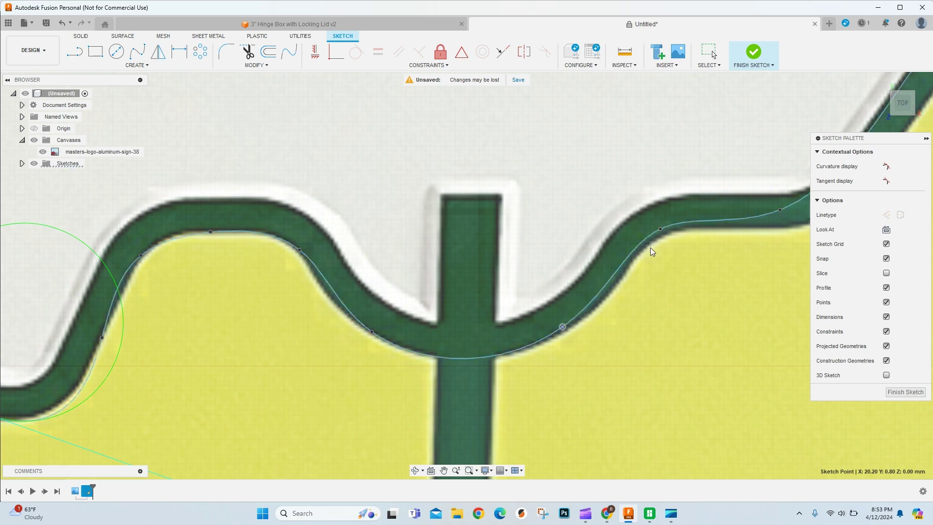
- Move the fit points at the slope's foot and the peak's western shoulder to the yellow edge, adjusting the foot's tangent handle
{"action": "scroll", "coordinate": [650, 247], "scroll_direction": "down", "scroll_amount": 1}
{"action": "middle_click_drag", "start_coordinate": [650, 247], "coordinate": [477, 277]}
{"action": "left_click_drag", "start_coordinate": [575, 250], "coordinate": [612, 251]}
{"action": "scroll", "coordinate": [588, 231], "scroll_direction": "down", "scroll_amount": 3}
{"action": "scroll", "coordinate": [696, 147], "scroll_direction": "up", "scroll_amount": 3}
{"action": "left_click_drag", "start_coordinate": [626, 156], "coordinate": [645, 156]}
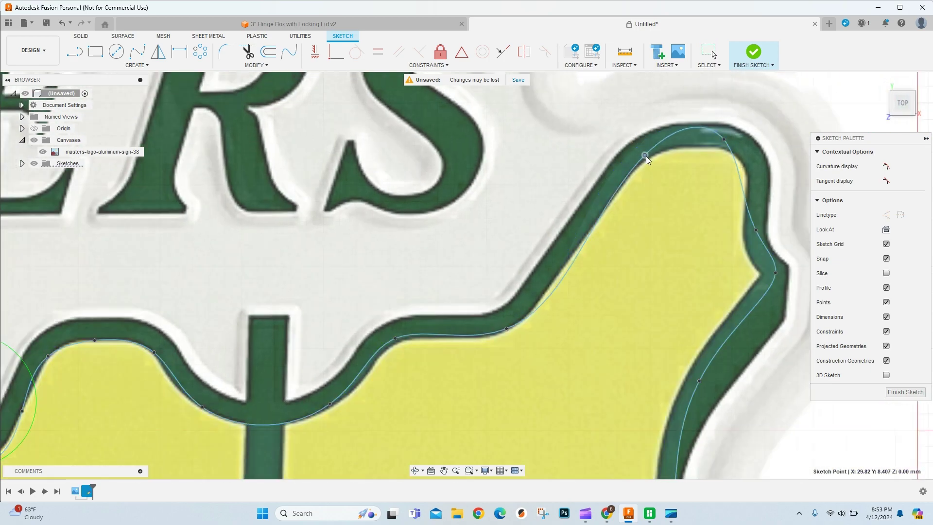
{"action": "left_click_drag", "start_coordinate": [732, 243], "coordinate": [681, 261]}
- Move the fit points on the peak's eastern side to the yellow edge and adjust the western shoulder's tangent handle
{"action": "left_click_drag", "start_coordinate": [723, 140], "coordinate": [748, 168]}
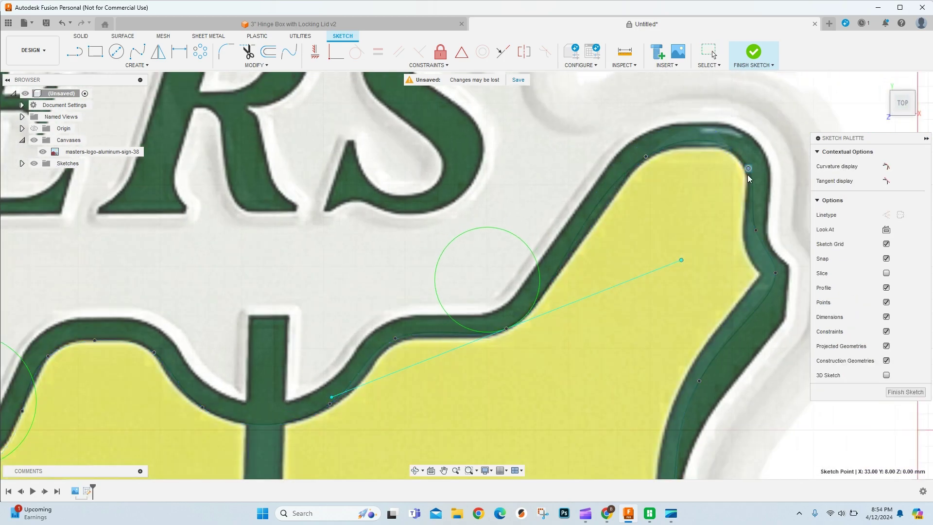
{"action": "scroll", "coordinate": [743, 226], "scroll_direction": "down", "scroll_amount": 1}
{"action": "left_click_drag", "start_coordinate": [753, 229], "coordinate": [746, 242]}
{"action": "scroll", "coordinate": [681, 260], "scroll_direction": "down", "scroll_amount": 3}
{"action": "left_click", "coordinate": [670, 209]}
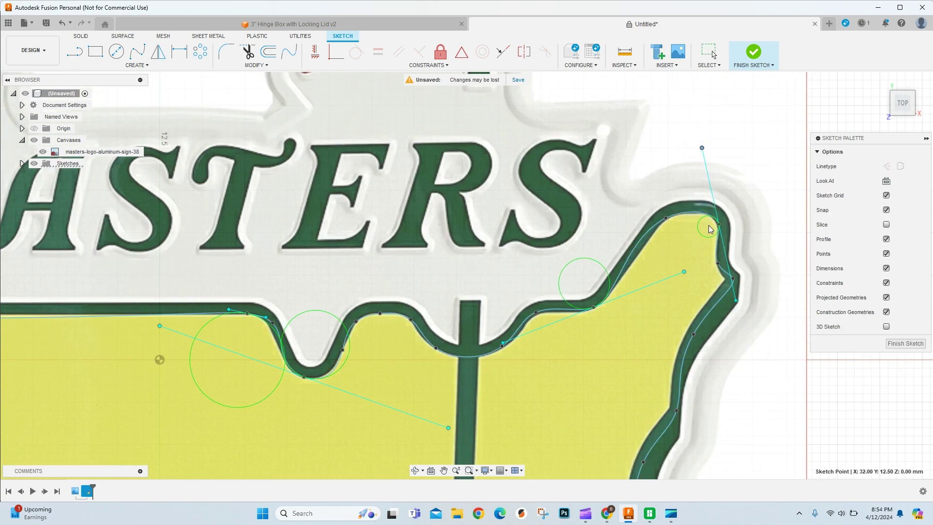
{"action": "scroll", "coordinate": [609, 201], "scroll_direction": "up", "scroll_amount": 4}
{"action": "left_click_drag", "start_coordinate": [214, 402], "coordinate": [323, 383]}
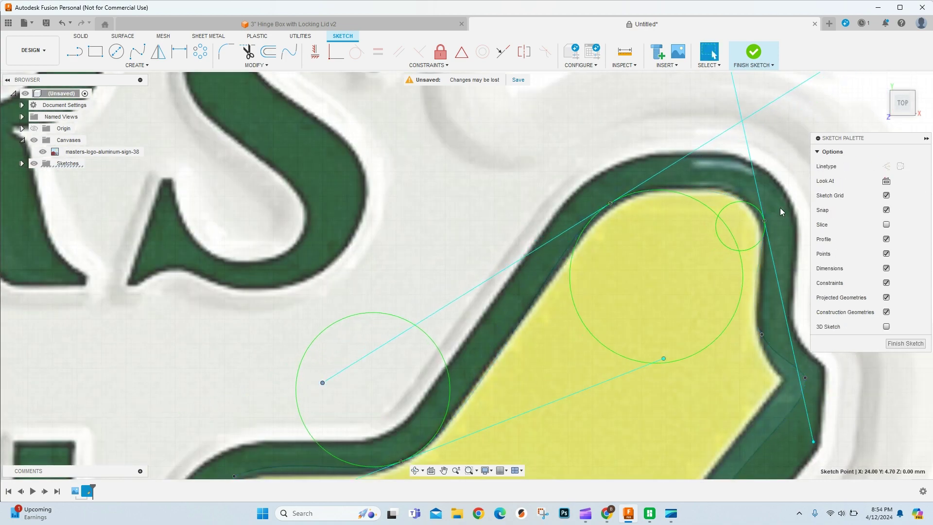
- Move the fit points at and below the eastern tip onto the yellow edge and shorten the tip's tangent handle
{"action": "scroll", "coordinate": [781, 210], "scroll_direction": "down", "scroll_amount": 1}
{"action": "scroll", "coordinate": [826, 378], "scroll_direction": "up", "scroll_amount": 2}
{"action": "left_click_drag", "start_coordinate": [767, 291], "coordinate": [740, 294]}
{"action": "scroll", "coordinate": [741, 293], "scroll_direction": "down", "scroll_amount": 3}
{"action": "scroll", "coordinate": [669, 284], "scroll_direction": "up", "scroll_amount": 3}
{"action": "left_click_drag", "start_coordinate": [668, 284], "coordinate": [645, 281]}
{"action": "scroll", "coordinate": [632, 192], "scroll_direction": "down", "scroll_amount": 2}
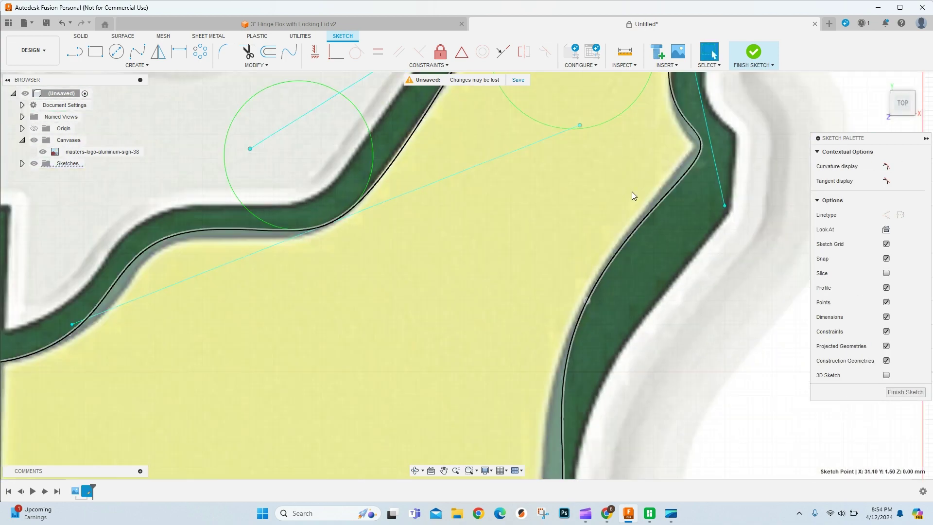
{"action": "left_click", "coordinate": [700, 144]}
{"action": "left_click_drag", "start_coordinate": [710, 324], "coordinate": [706, 229]}
- Move the fit points at the eastern border's kink and just below it onto the yellow edge
{"action": "scroll", "coordinate": [538, 277], "scroll_direction": "down", "scroll_amount": 3}
{"action": "scroll", "coordinate": [539, 335], "scroll_direction": "up", "scroll_amount": 5}
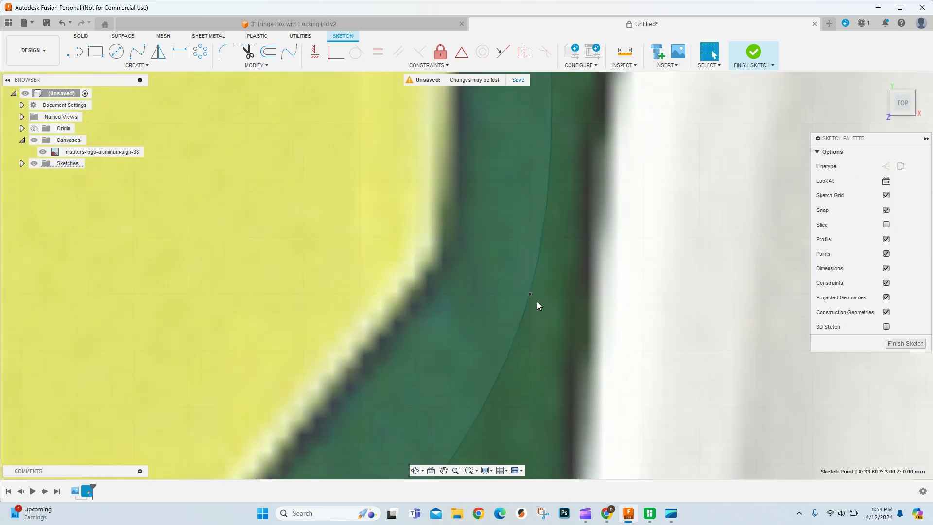
{"action": "left_click_drag", "start_coordinate": [534, 302], "coordinate": [471, 287]}
{"action": "scroll", "coordinate": [515, 245], "scroll_direction": "down", "scroll_amount": 5}
{"action": "scroll", "coordinate": [487, 300], "scroll_direction": "down", "scroll_amount": 3}
{"action": "scroll", "coordinate": [513, 379], "scroll_direction": "up", "scroll_amount": 4}
{"action": "left_click_drag", "start_coordinate": [422, 257], "coordinate": [406, 248]}
{"action": "scroll", "coordinate": [406, 249], "scroll_direction": "down", "scroll_amount": 5}
{"action": "scroll", "coordinate": [419, 141], "scroll_direction": "up", "scroll_amount": 4}
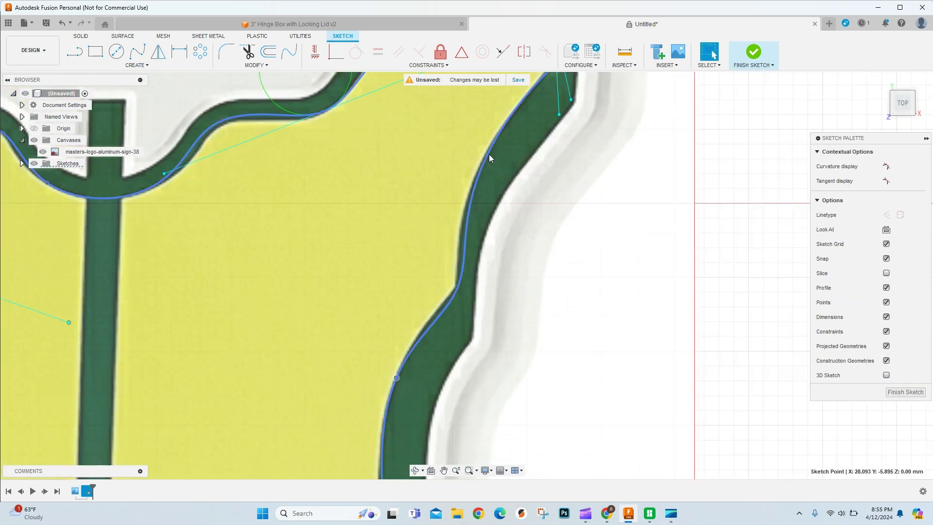
- Adjust the tangent handle above the eastern kink and move the fit point beside the golf hole to the yellow edge
{"action": "left_click", "coordinate": [485, 158]}
{"action": "mouse_move", "coordinate": [344, 468]}
{"action": "left_mouse_down"}
{"action": "mouse_move", "coordinate": [361, 414]}
{"action": "mouse_move", "coordinate": [339, 459]}
{"action": "left_mouse_up"}
{"action": "scroll", "coordinate": [436, 372], "scroll_direction": "down", "scroll_amount": 3}
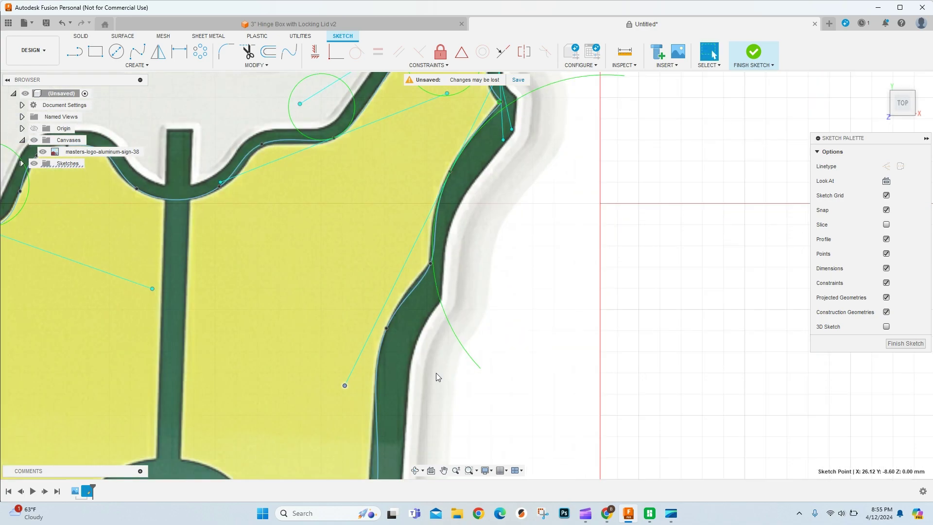
{"action": "scroll", "coordinate": [347, 440], "scroll_direction": "up", "scroll_amount": 4}
{"action": "scroll", "coordinate": [223, 191], "scroll_direction": "down", "scroll_amount": 5}
{"action": "left_click_drag", "start_coordinate": [268, 326], "coordinate": [262, 325]}
{"action": "key", "text": "Escape"}
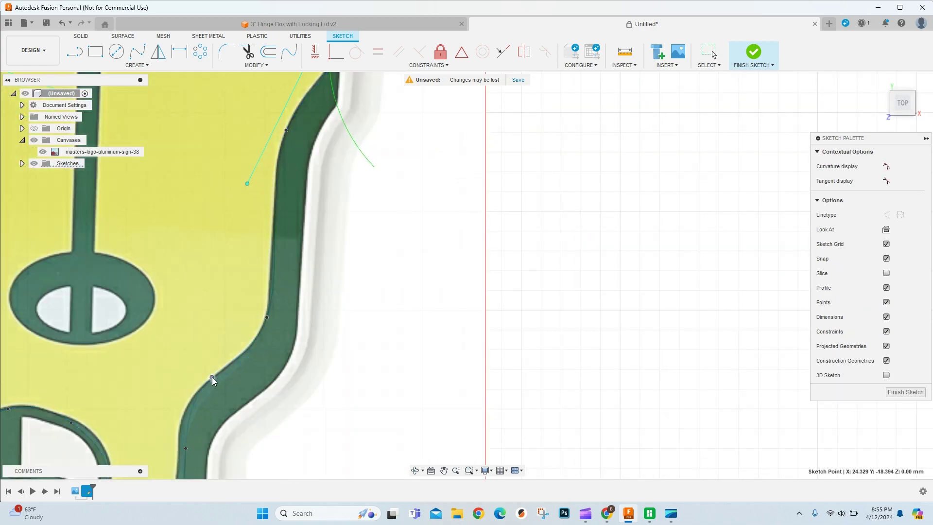
- Move the fit points around the southeastern peninsula's tip and up its western side onto the yellow edge
{"action": "scroll", "coordinate": [249, 272], "scroll_direction": "up", "scroll_amount": 3}
{"action": "scroll", "coordinate": [205, 366], "scroll_direction": "up", "scroll_amount": 2}
{"action": "left_click_drag", "start_coordinate": [238, 365], "coordinate": [222, 340]}
{"action": "left_click_drag", "start_coordinate": [149, 404], "coordinate": [136, 381]}
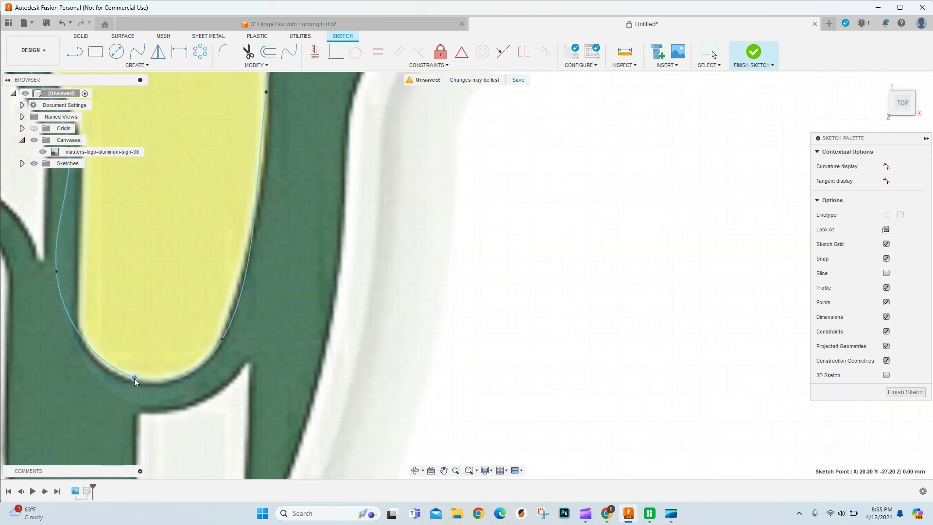
{"action": "scroll", "coordinate": [187, 295], "scroll_direction": "down", "scroll_amount": 3}
{"action": "left_click_drag", "start_coordinate": [126, 287], "coordinate": [138, 304]}
{"action": "scroll", "coordinate": [138, 304], "scroll_direction": "down", "scroll_amount": 3}
- Move the two fit points curving around the easternmost white window onto the yellow edge
{"action": "scroll", "coordinate": [79, 248], "scroll_direction": "up", "scroll_amount": 4}
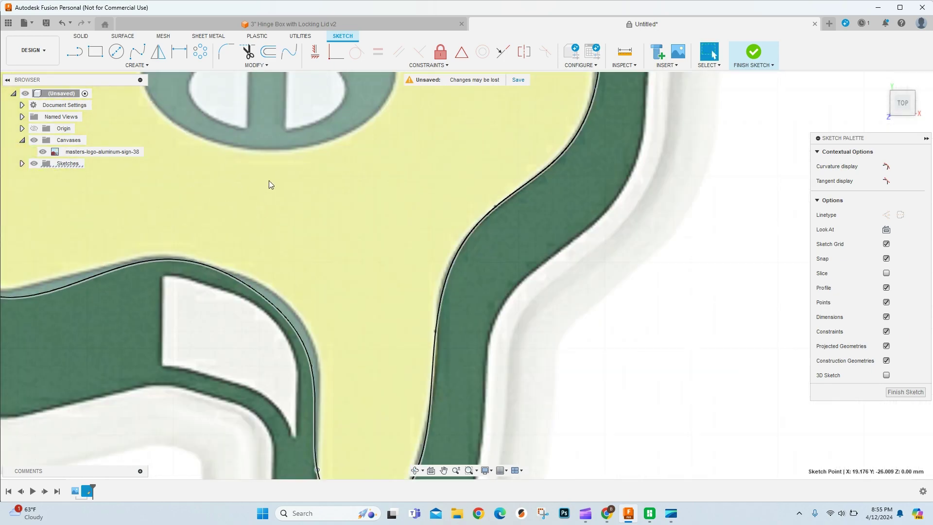
{"action": "left_click_drag", "start_coordinate": [312, 360], "coordinate": [317, 352]}
{"action": "left_click_drag", "start_coordinate": [250, 286], "coordinate": [255, 283]}
{"action": "middle_click_drag", "start_coordinate": [109, 205], "coordinate": [223, 232]}
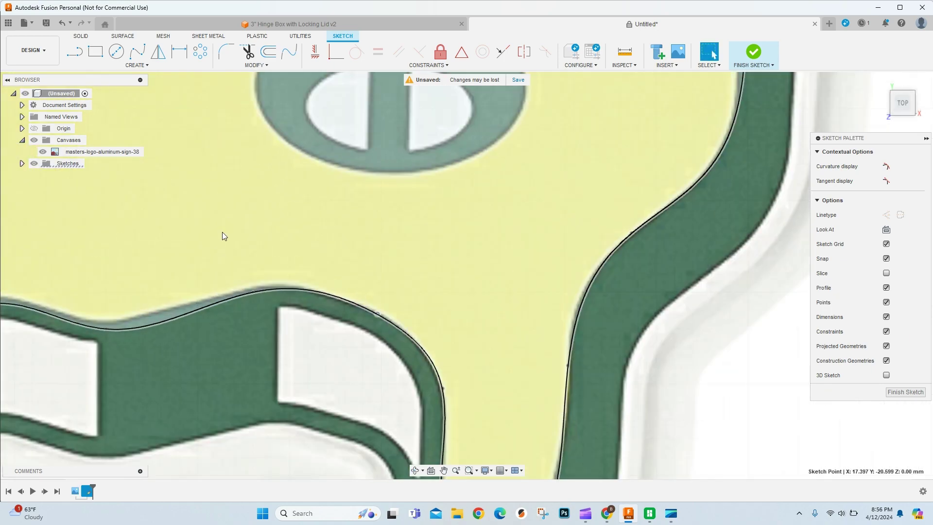
- Move the four fit points along the Gulf coast, from the easternmost white window westward past the next window, onto the yellow edge
{"action": "scroll", "coordinate": [222, 232], "scroll_direction": "up", "scroll_amount": 2}
{"action": "left_click_drag", "start_coordinate": [265, 311], "coordinate": [261, 306]}
{"action": "middle_click_drag", "start_coordinate": [55, 357], "coordinate": [298, 322]}
{"action": "left_click_drag", "start_coordinate": [314, 324], "coordinate": [301, 316]}
{"action": "middle_click_drag", "start_coordinate": [167, 291], "coordinate": [355, 264]}
{"action": "scroll", "coordinate": [355, 264], "scroll_direction": "up", "scroll_amount": 1}
{"action": "left_click_drag", "start_coordinate": [355, 264], "coordinate": [338, 255]}
{"action": "scroll", "coordinate": [338, 255], "scroll_direction": "down", "scroll_amount": 1}
{"action": "middle_click_drag", "start_coordinate": [174, 337], "coordinate": [331, 292]}
{"action": "left_click_drag", "start_coordinate": [343, 270], "coordinate": [338, 263]}
{"action": "scroll", "coordinate": [191, 418], "scroll_direction": "down", "scroll_amount": 3}
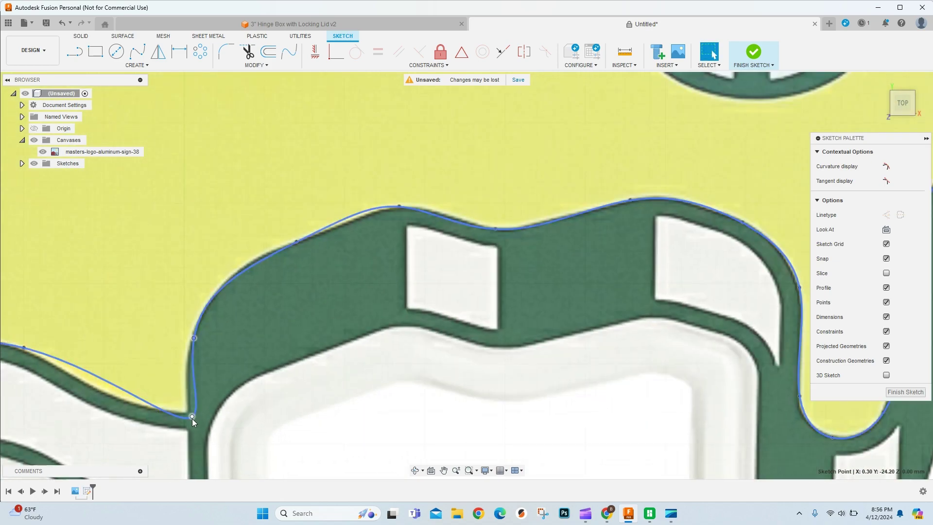
- Adjust the tangent handle at the map's southern tip, and move the tip point and the fit point west of it toward the yellow edge
{"action": "scroll", "coordinate": [177, 408], "scroll_direction": "up", "scroll_amount": 5}
{"action": "left_click", "coordinate": [182, 409]}
{"action": "left_click_drag", "start_coordinate": [354, 294], "coordinate": [252, 354]}
{"action": "scroll", "coordinate": [204, 276], "scroll_direction": "down", "scroll_amount": 3}
{"action": "scroll", "coordinate": [83, 272], "scroll_direction": "up", "scroll_amount": 3}
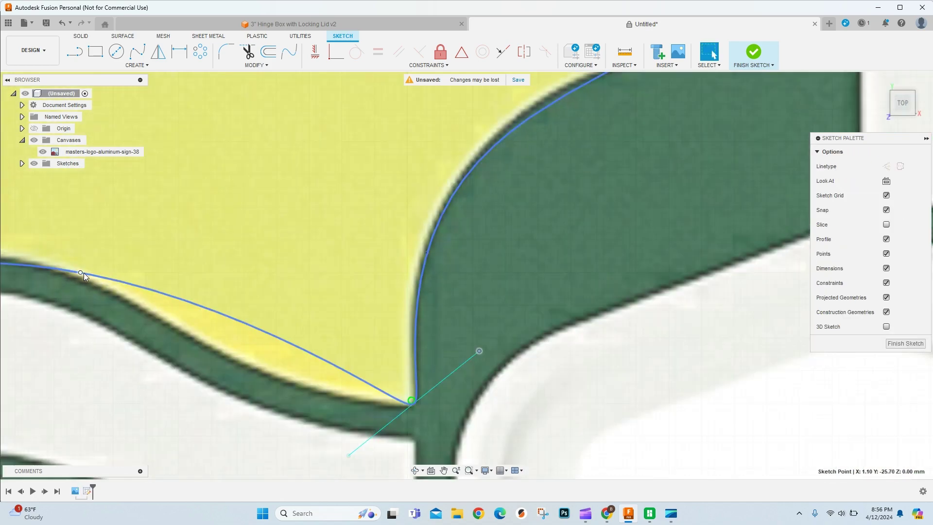
{"action": "left_click_drag", "start_coordinate": [84, 273], "coordinate": [130, 303]}
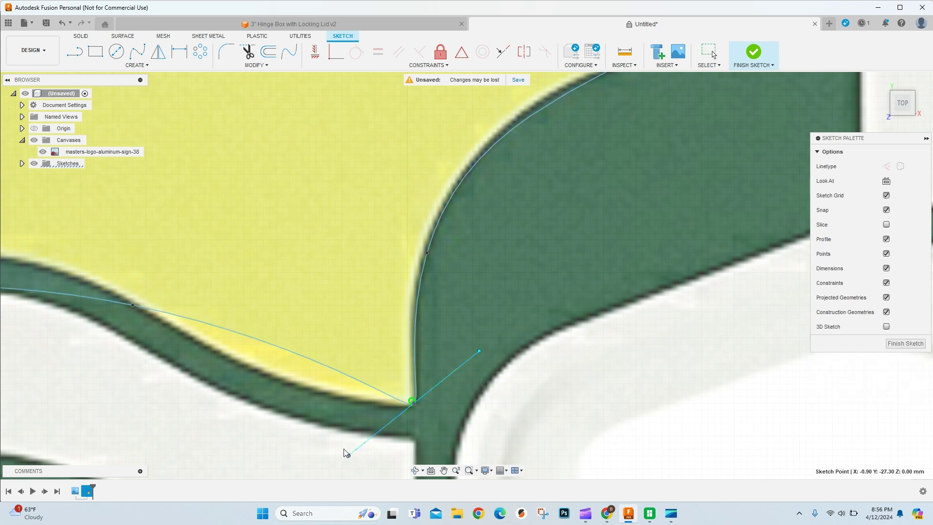
{"action": "left_click_drag", "start_coordinate": [388, 487], "coordinate": [210, 416]}
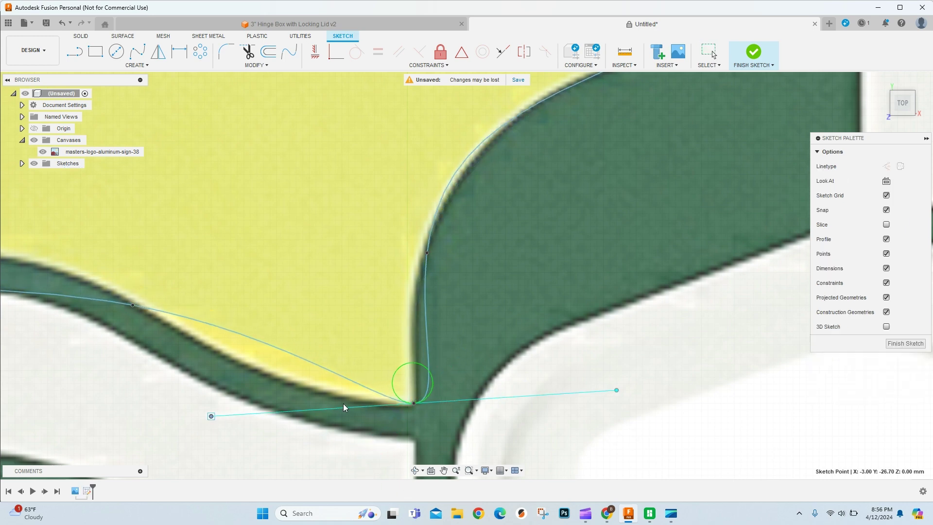
{"action": "mouse_move", "coordinate": [414, 403]}
{"action": "left_mouse_down"}
{"action": "mouse_move", "coordinate": [405, 411]}
{"action": "mouse_move", "coordinate": [414, 409]}
{"action": "left_mouse_up"}
- Move the fit points northwest of the southern tip to the border's bends and first kink, and adjust the kink's tangent handle
{"action": "scroll", "coordinate": [133, 305], "scroll_direction": "down", "scroll_amount": 3}
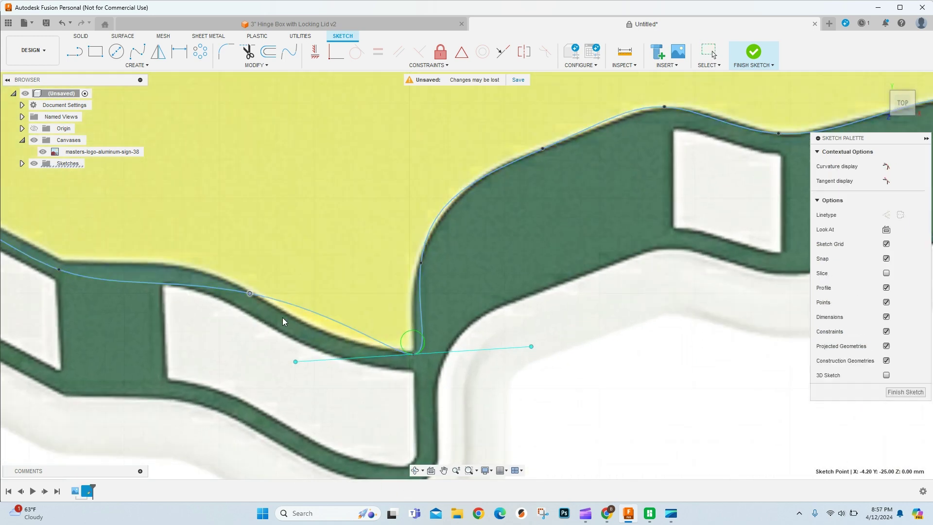
{"action": "left_click_drag", "start_coordinate": [216, 287], "coordinate": [209, 275]}
{"action": "scroll", "coordinate": [388, 255], "scroll_direction": "down", "scroll_amount": 3}
{"action": "scroll", "coordinate": [270, 238], "scroll_direction": "up", "scroll_amount": 3}
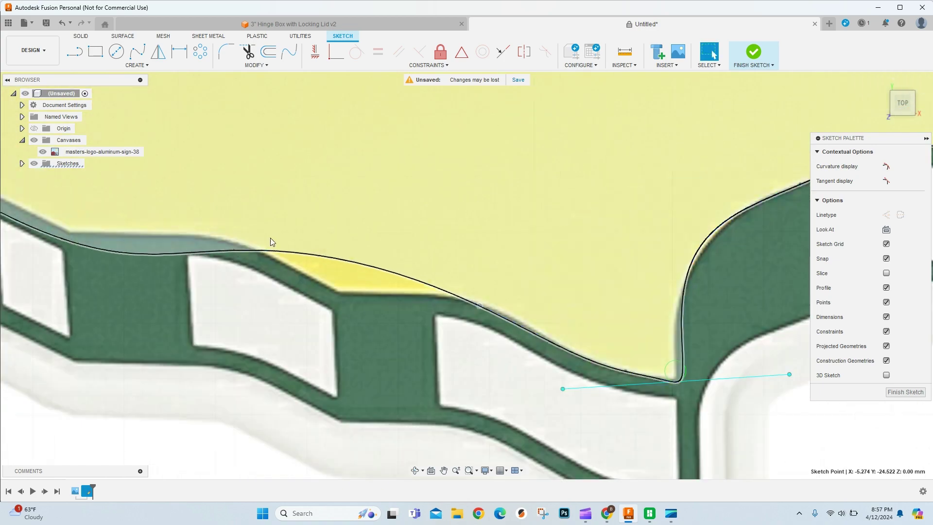
{"action": "left_click_drag", "start_coordinate": [263, 250], "coordinate": [342, 294]}
{"action": "left_click_drag", "start_coordinate": [116, 262], "coordinate": [226, 240]}
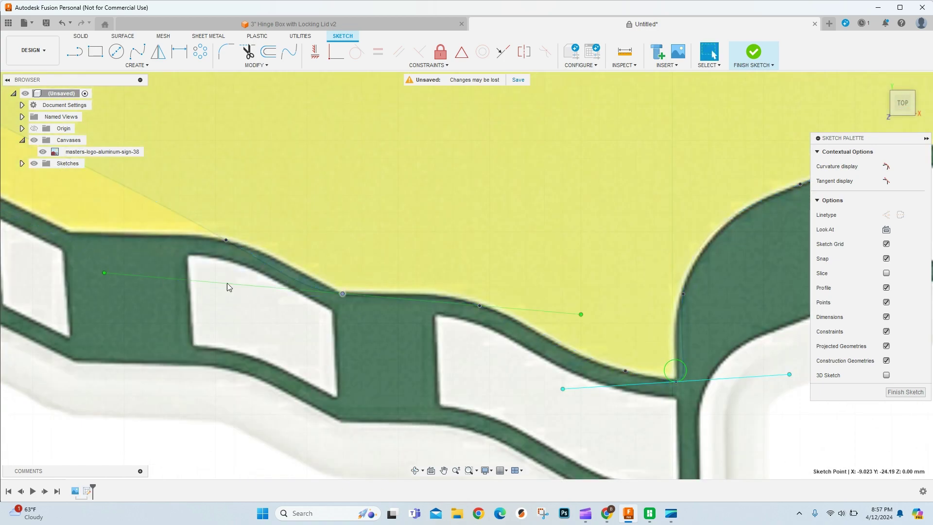
{"action": "left_click_drag", "start_coordinate": [227, 283], "coordinate": [266, 281]}
- Move one fit point to the southwestern border's next kink and reposition the following one on the lower west coast
{"action": "scroll", "coordinate": [265, 276], "scroll_direction": "down", "scroll_amount": 4}
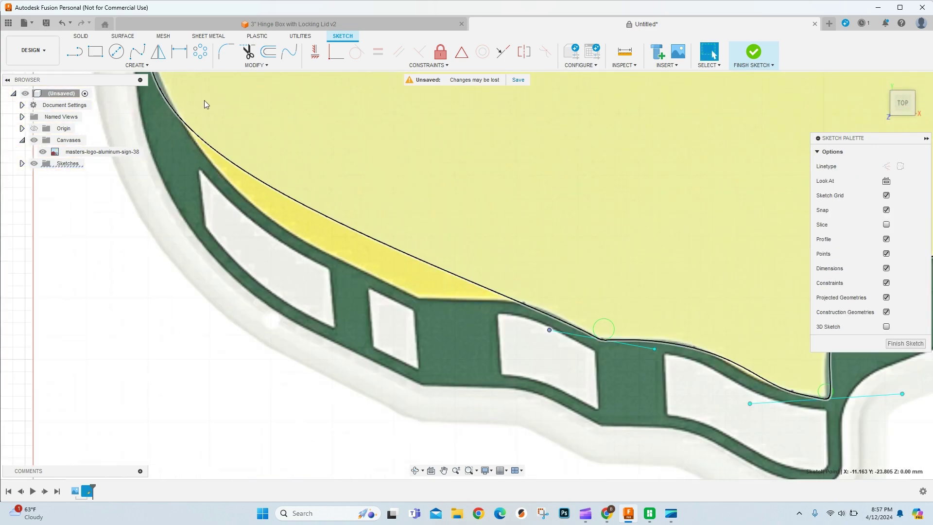
{"action": "scroll", "coordinate": [209, 114], "scroll_direction": "up", "scroll_amount": 2}
{"action": "left_click_drag", "start_coordinate": [208, 114], "coordinate": [439, 305]}
{"action": "scroll", "coordinate": [439, 304], "scroll_direction": "up", "scroll_amount": 2}
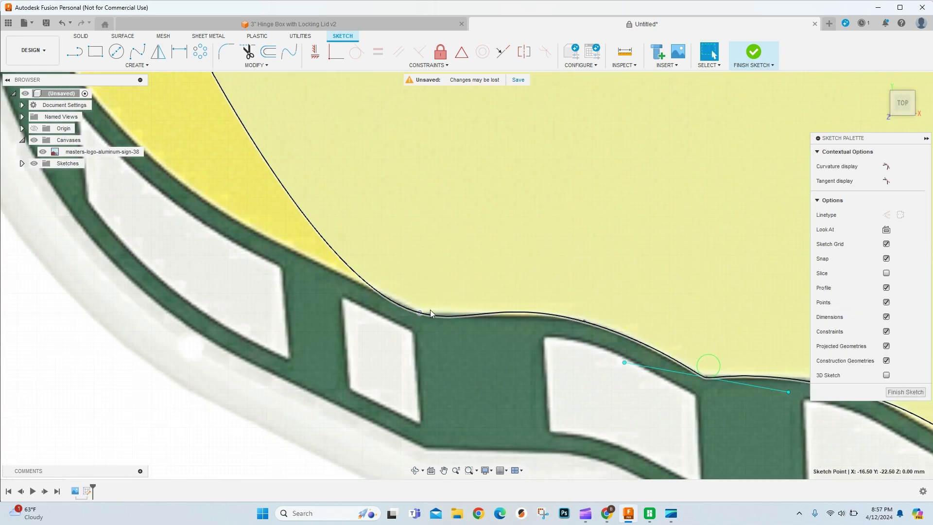
{"action": "scroll", "coordinate": [430, 310], "scroll_direction": "down", "scroll_amount": 6}
{"action": "scroll", "coordinate": [404, 262], "scroll_direction": "up", "scroll_amount": 4}
{"action": "scroll", "coordinate": [456, 221], "scroll_direction": "down", "scroll_amount": 2}
{"action": "left_click_drag", "start_coordinate": [427, 245], "coordinate": [384, 209]}
- Adjust the tangent handle at the southwestern kink and move the lower west coast fit point onto the yellow edge
{"action": "scroll", "coordinate": [472, 399], "scroll_direction": "up", "scroll_amount": 4}
{"action": "left_click", "coordinate": [570, 397]}
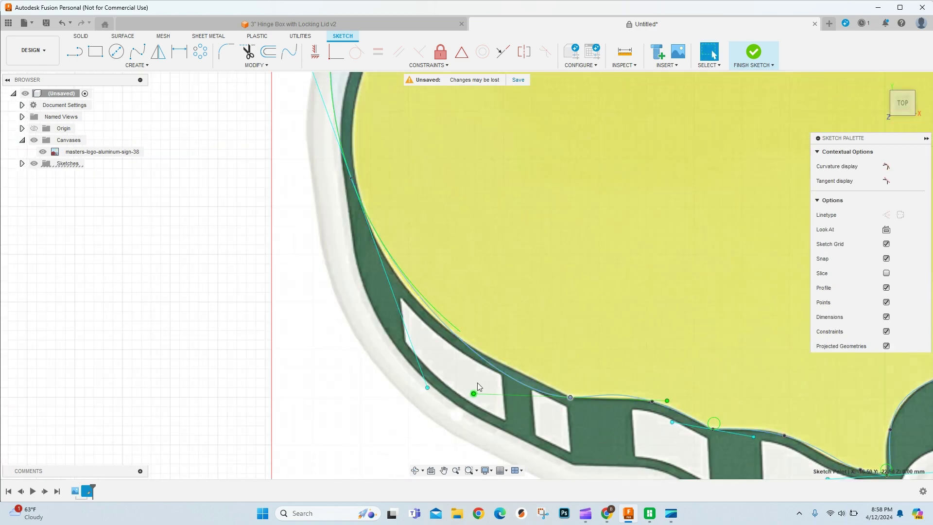
{"action": "left_click_drag", "start_coordinate": [474, 392], "coordinate": [494, 377]}
{"action": "left_click_drag", "start_coordinate": [351, 178], "coordinate": [361, 207]}
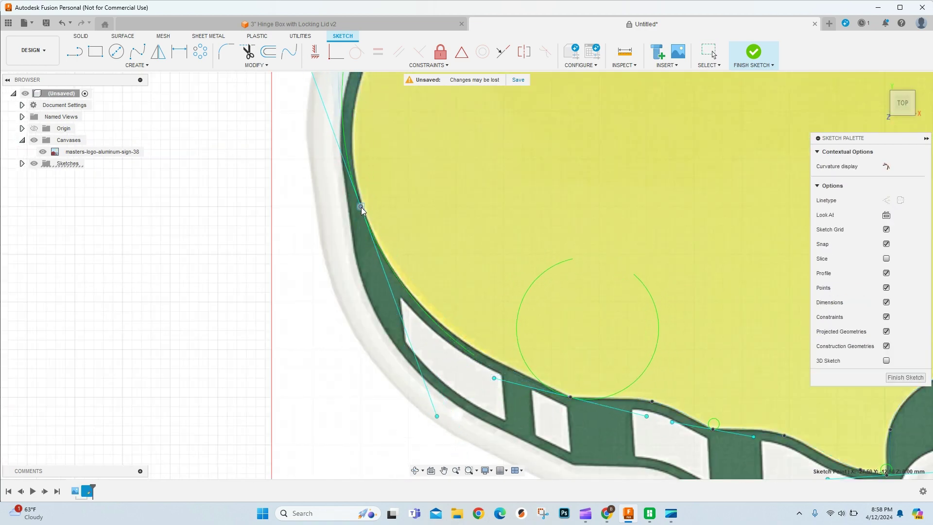
{"action": "scroll", "coordinate": [613, 409], "scroll_direction": "down", "scroll_amount": 2}
{"action": "scroll", "coordinate": [440, 114], "scroll_direction": "up", "scroll_amount": 3}
{"action": "left_click", "coordinate": [138, 52]}
{"action": "left_click", "coordinate": [423, 186]}
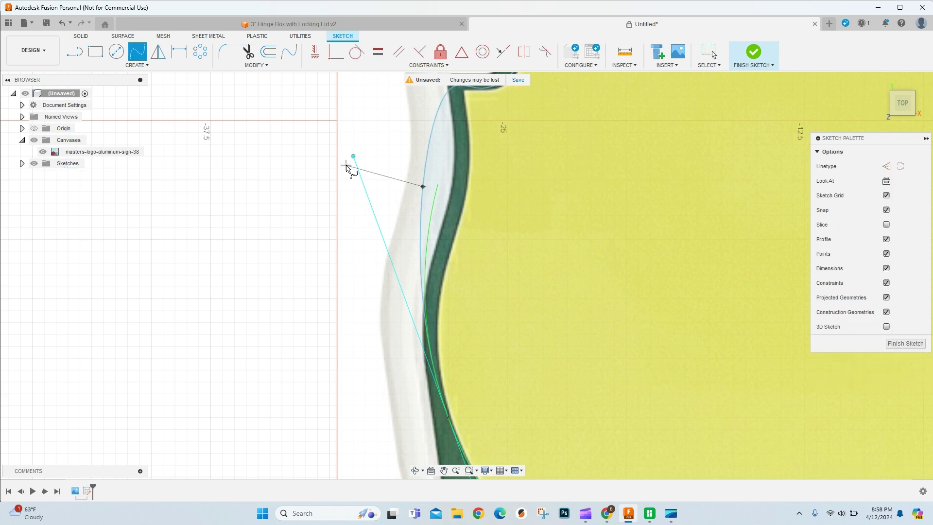
{"action": "key", "text": "Escape"}
- Insert a fit point into the spline on the upper west coast and move it onto the yellow edge
{"action": "right_click", "coordinate": [422, 194]}
{"action": "left_click", "coordinate": [427, 305]}
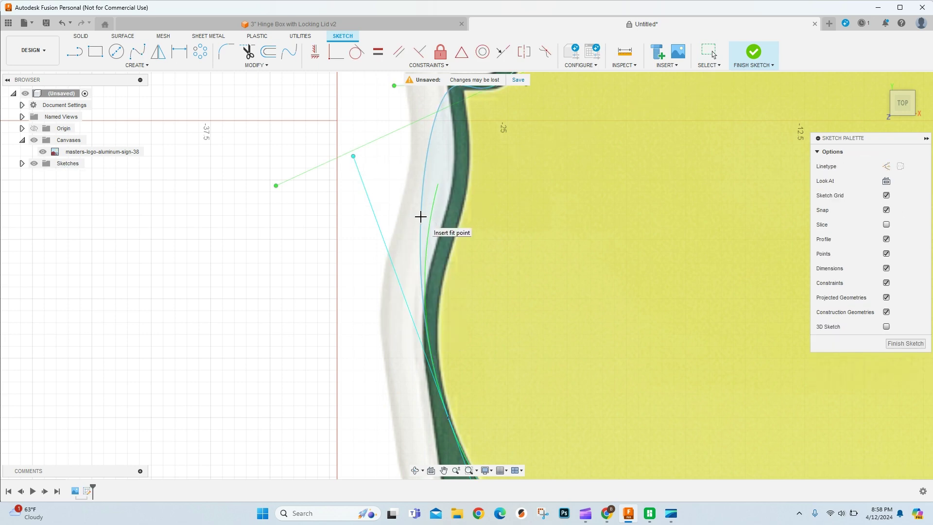
{"action": "left_click", "coordinate": [459, 215]}
{"action": "left_click_drag", "start_coordinate": [470, 140], "coordinate": [468, 154]}
- Move the fit point at the map's northwestern corner onto the corner of the yellow area
{"action": "scroll", "coordinate": [468, 154], "scroll_direction": "down", "scroll_amount": 3}
{"action": "scroll", "coordinate": [474, 157], "scroll_direction": "up", "scroll_amount": 5}
{"action": "left_click", "coordinate": [435, 199]}
{"action": "left_click_drag", "start_coordinate": [434, 199], "coordinate": [447, 212]}
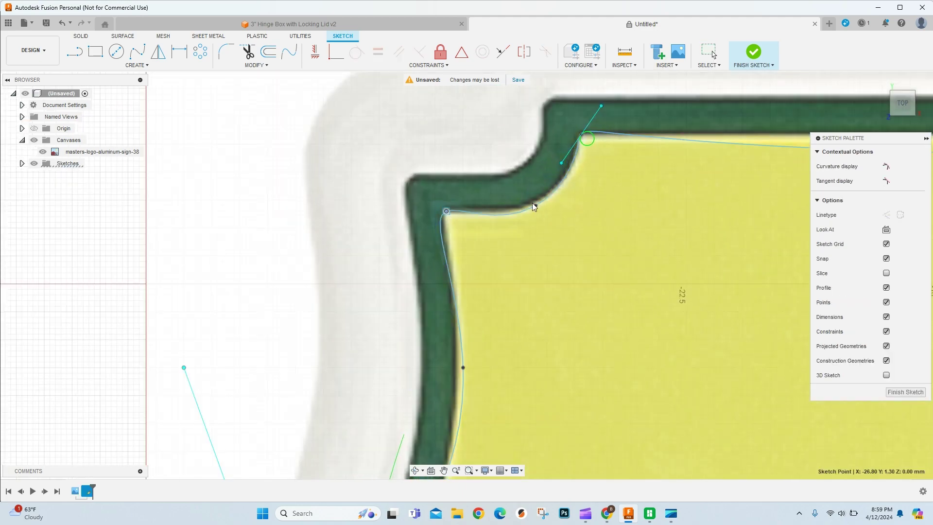
- Refine the fit point below the northwestern corner and adjust the west coast tangent handle to follow the yellow edge
{"action": "scroll", "coordinate": [467, 214], "scroll_direction": "down", "scroll_amount": 2}
{"action": "left_click_drag", "start_coordinate": [458, 287], "coordinate": [459, 291]}
{"action": "scroll", "coordinate": [433, 368], "scroll_direction": "down", "scroll_amount": 4}
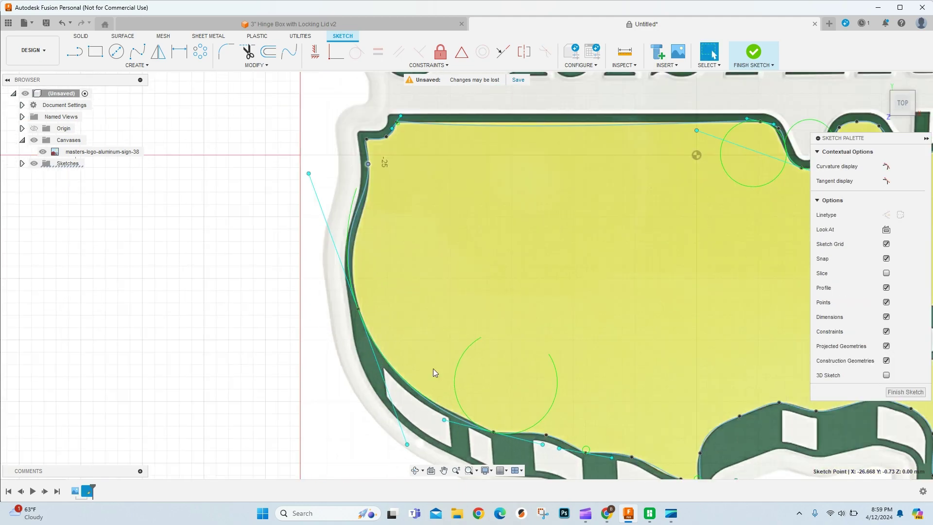
{"action": "scroll", "coordinate": [336, 243], "scroll_direction": "up", "scroll_amount": 2}
{"action": "left_click_drag", "start_coordinate": [307, 130], "coordinate": [311, 155]}
- Hide the logo canvas to check the traced map outline, and show the canvas again
{"action": "scroll", "coordinate": [408, 229], "scroll_direction": "down", "scroll_amount": 5}
{"action": "scroll", "coordinate": [584, 246], "scroll_direction": "up", "scroll_amount": 3}
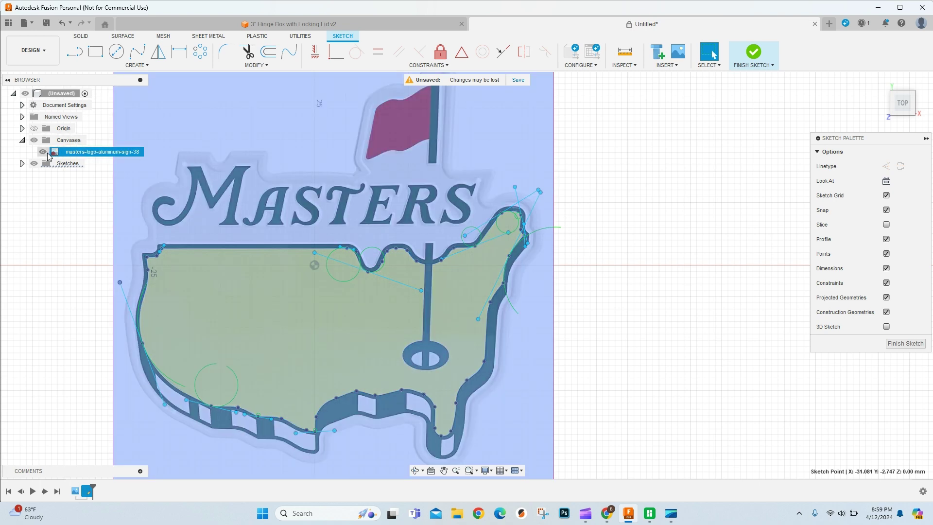
{"action": "left_click", "coordinate": [44, 152]}
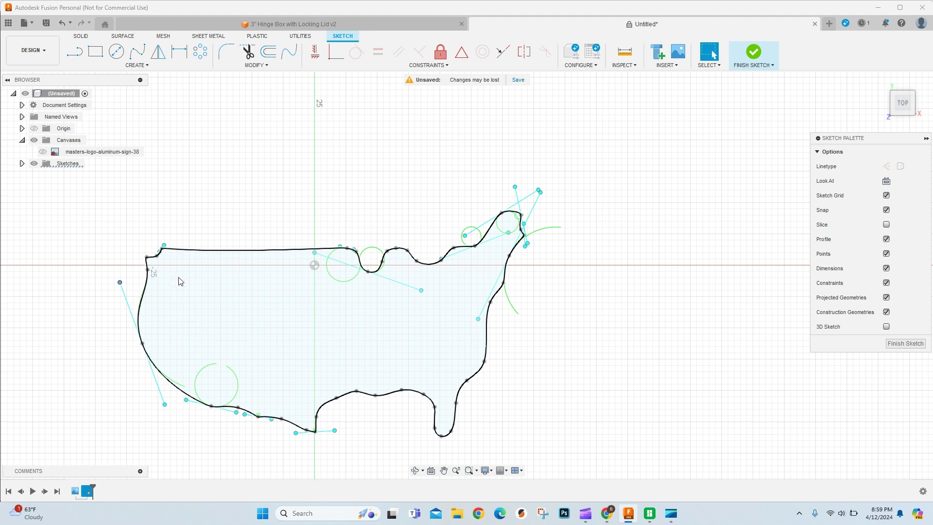
{"action": "left_click", "coordinate": [43, 152]}
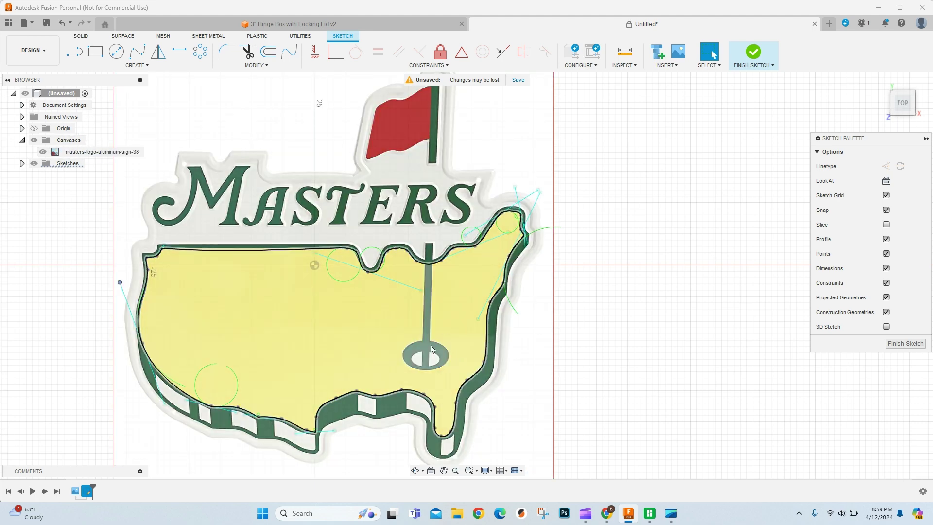
{"action": "left_click", "coordinate": [117, 51]}
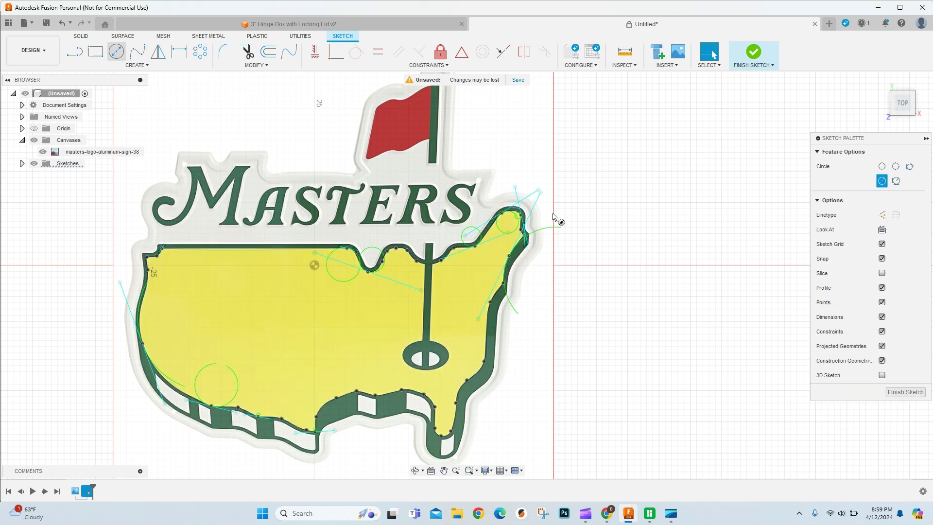
{"action": "middle_click_drag", "start_coordinate": [391, 347], "coordinate": [407, 346]}
{"action": "scroll", "coordinate": [407, 346], "scroll_direction": "up", "scroll_amount": 2}
{"action": "scroll", "coordinate": [404, 316], "scroll_direction": "down", "scroll_amount": 2}
{"action": "scroll", "coordinate": [445, 369], "scroll_direction": "up", "scroll_amount": 5}
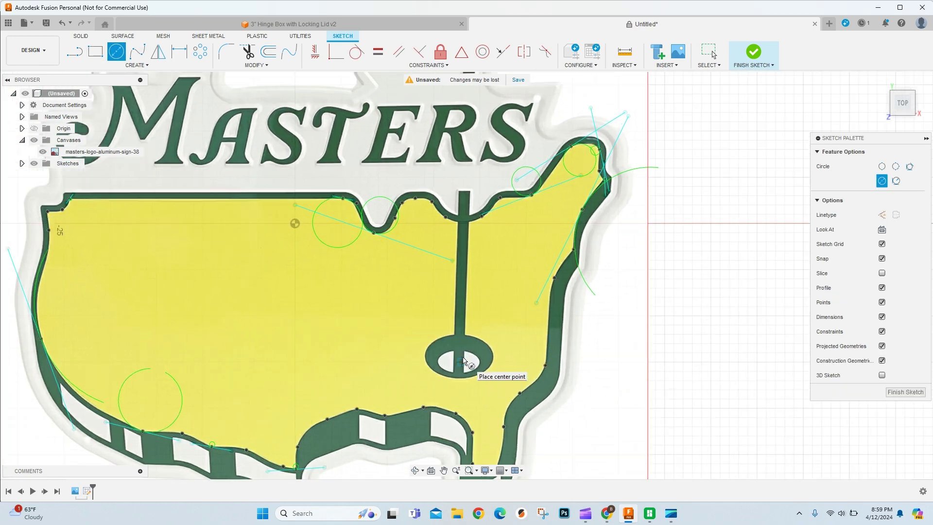
{"action": "scroll", "coordinate": [464, 360], "scroll_direction": "up", "scroll_amount": 2}
{"action": "left_click", "coordinate": [137, 65]}
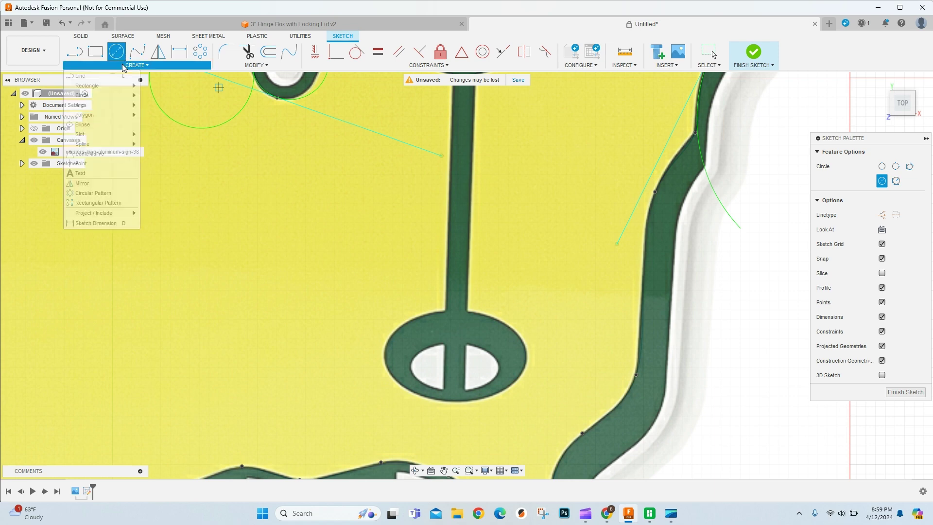
{"action": "mouse_move", "coordinate": [112, 95]}
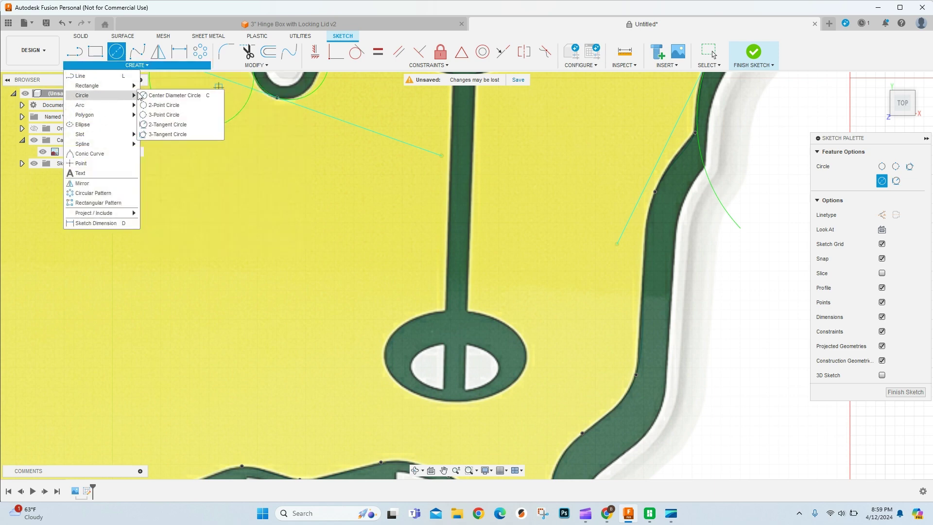
{"action": "left_click", "coordinate": [169, 96]}
{"action": "left_click", "coordinate": [136, 65]}
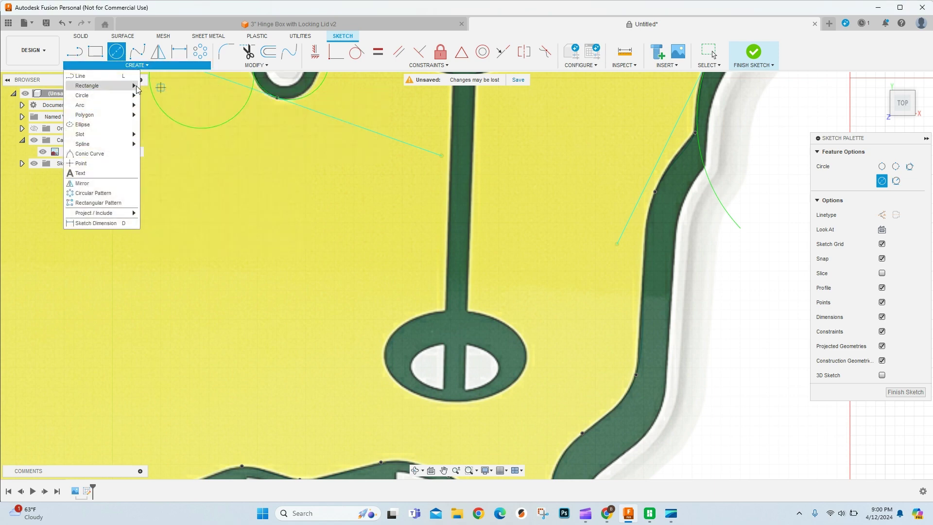
{"action": "mouse_move", "coordinate": [122, 97]}
{"action": "left_click", "coordinate": [170, 100]}
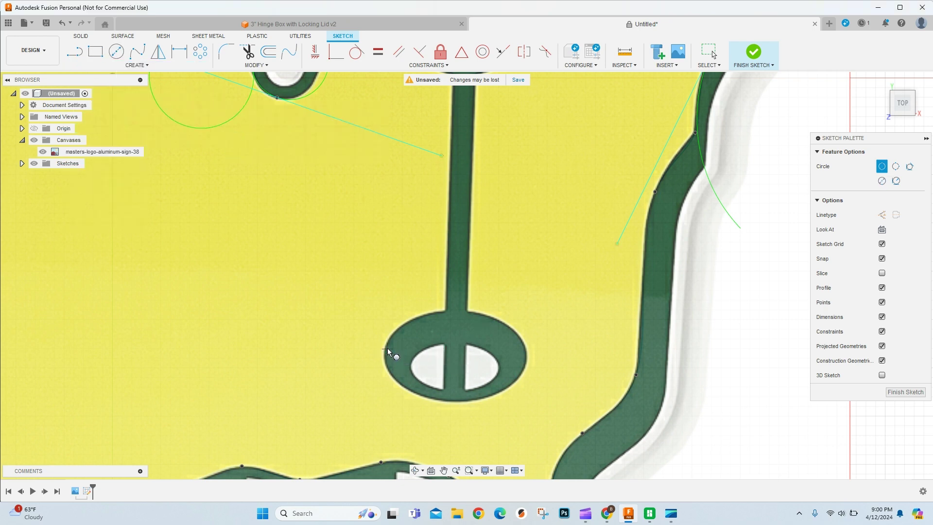
{"action": "scroll", "coordinate": [389, 350], "scroll_direction": "up", "scroll_amount": 3}
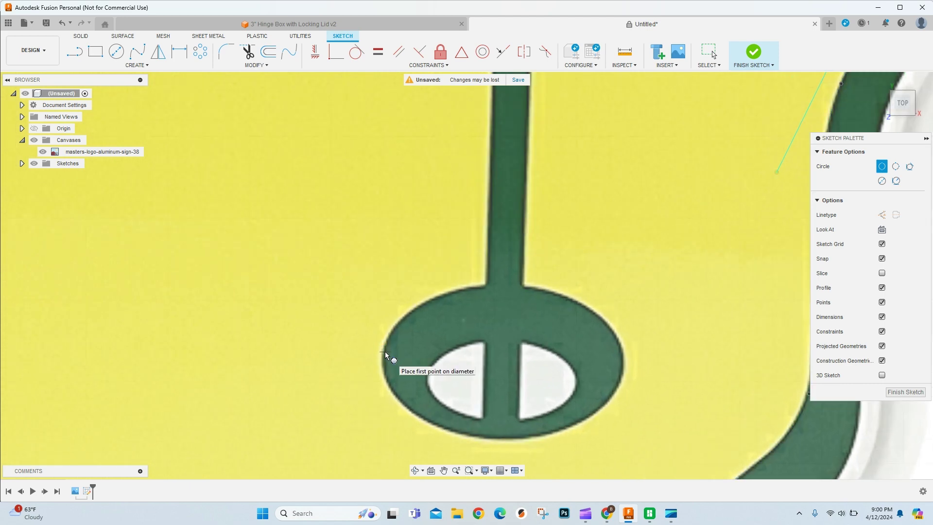
{"action": "left_click", "coordinate": [386, 351]}
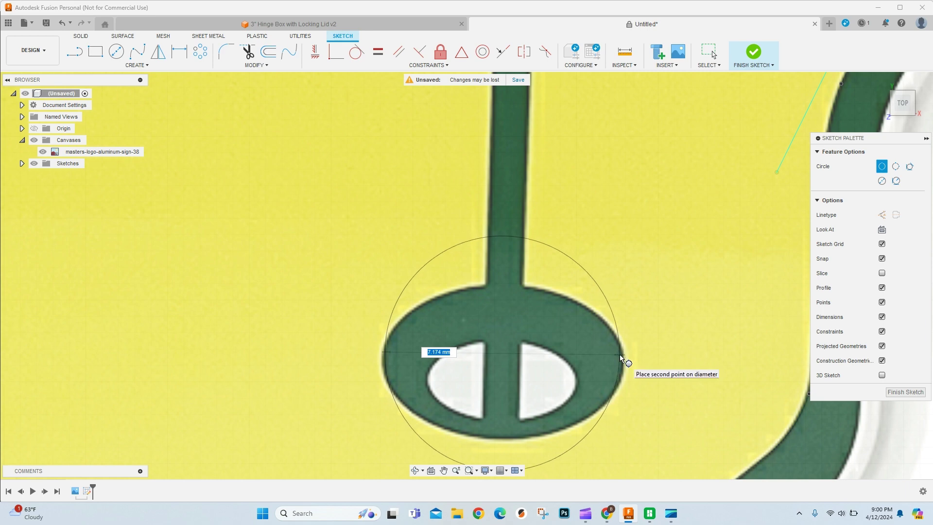
{"action": "key", "text": "Escape"}
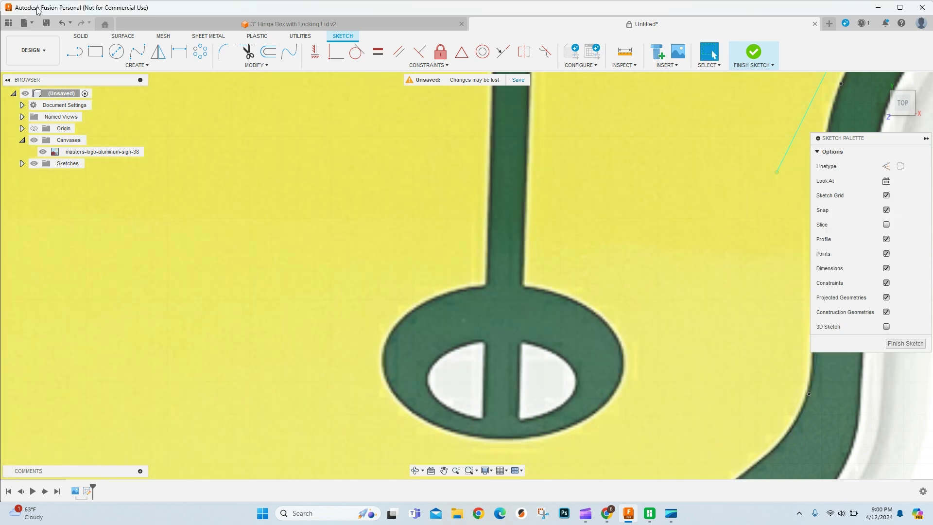
- Sketch an ellipse about 4.7 mm high and fit it to the outer green edge of the golf hole
{"action": "left_click", "coordinate": [133, 65]}
{"action": "left_click", "coordinate": [105, 125]}
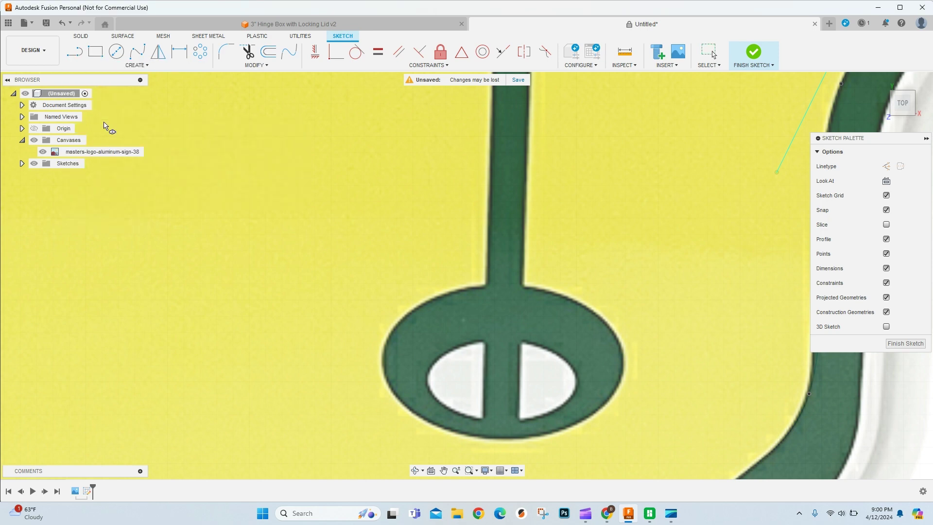
{"action": "left_click", "coordinate": [383, 357]}
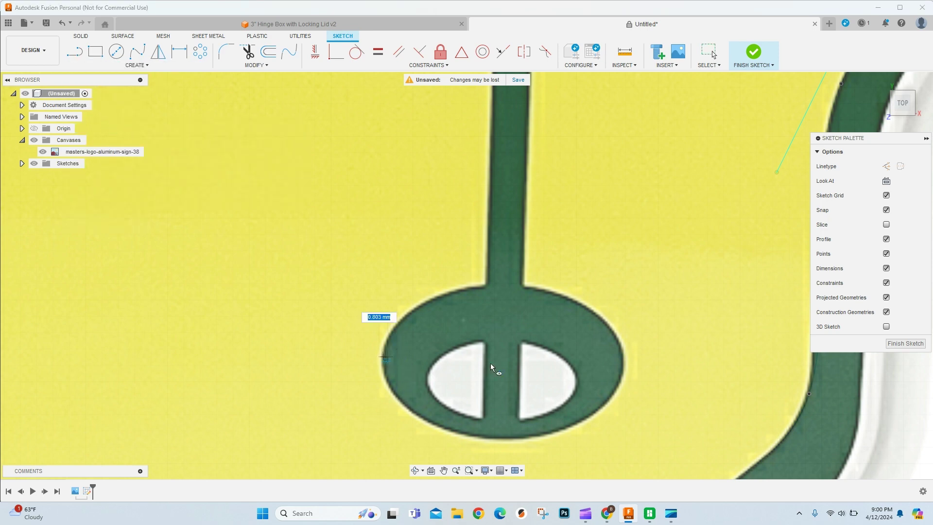
{"action": "left_click", "coordinate": [549, 370]}
{"action": "left_click", "coordinate": [623, 362]}
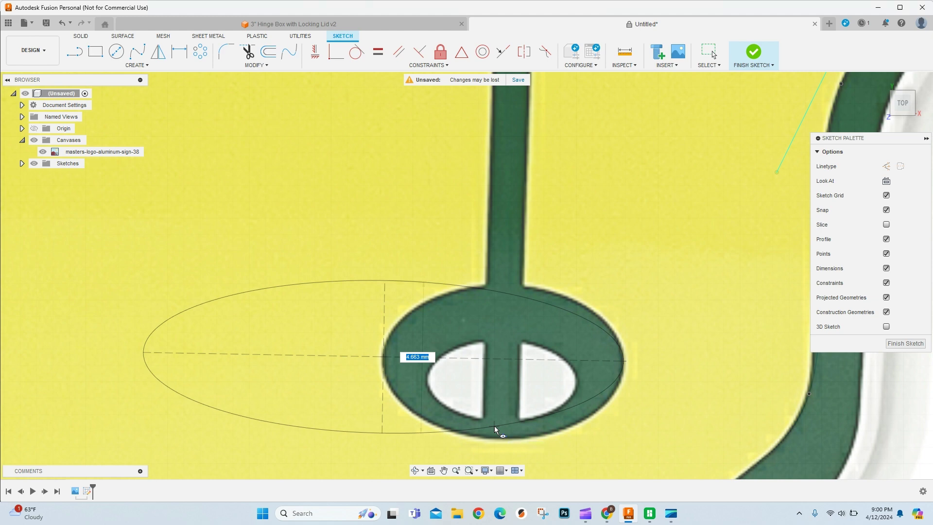
{"action": "left_click", "coordinate": [495, 428]}
{"action": "left_click", "coordinate": [714, 59]}
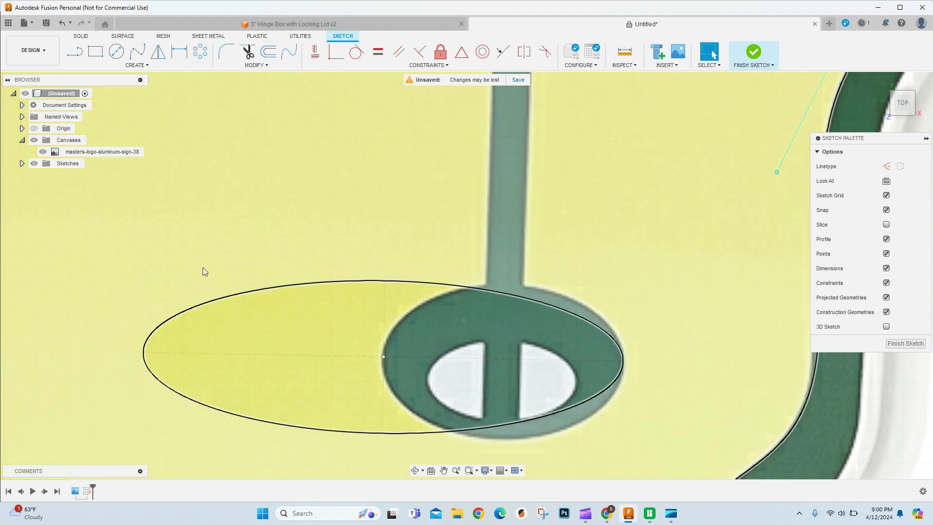
{"action": "left_click_drag", "start_coordinate": [144, 355], "coordinate": [384, 360]}
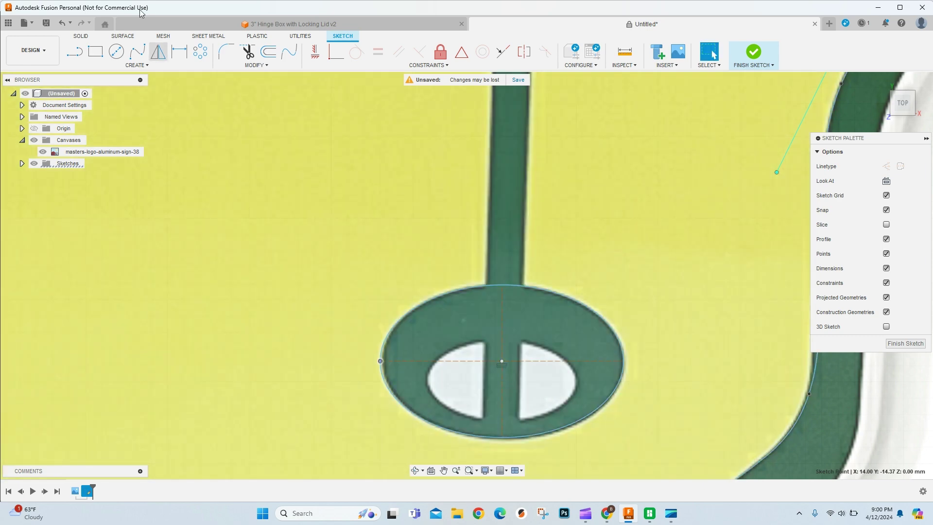
- Sketch a second ellipse centred on the western edge of the golf hole's white opening, reaching horizontally to the opening's eastern edge
{"action": "left_click", "coordinate": [136, 65]}
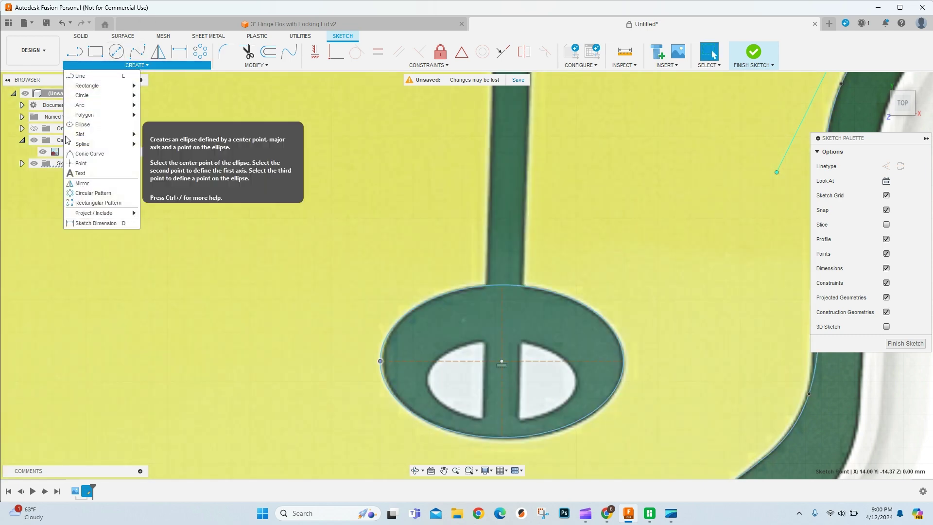
{"action": "scroll", "coordinate": [503, 357], "scroll_direction": "up", "scroll_amount": 4}
{"action": "scroll", "coordinate": [481, 375], "scroll_direction": "down", "scroll_amount": 4}
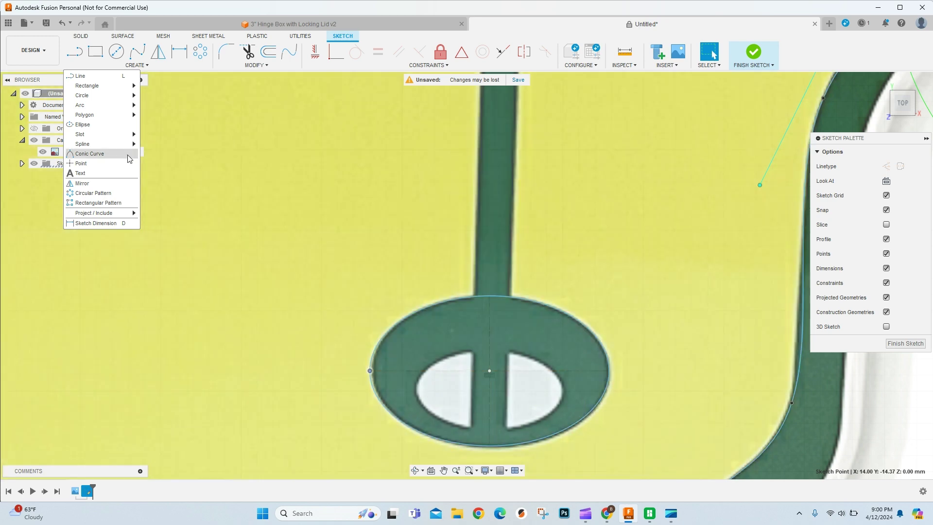
{"action": "left_click", "coordinate": [93, 126]}
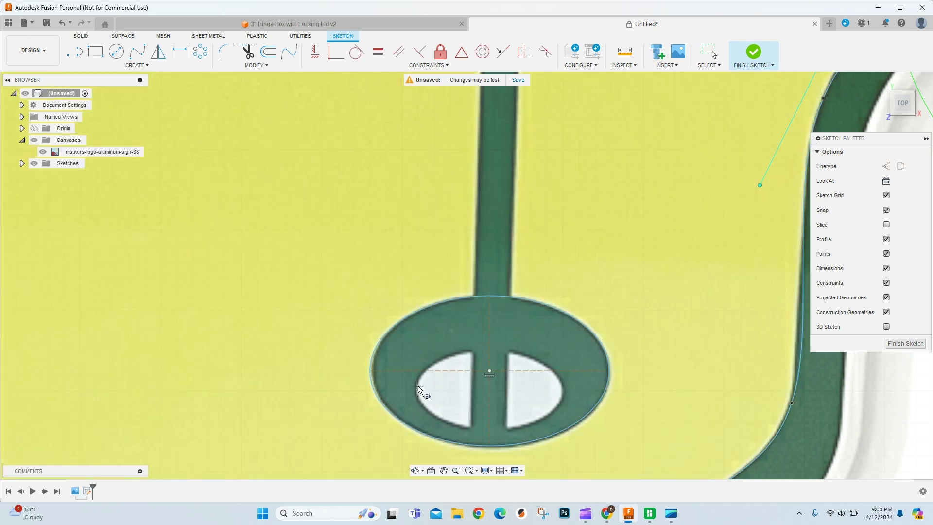
{"action": "left_click", "coordinate": [418, 391]}
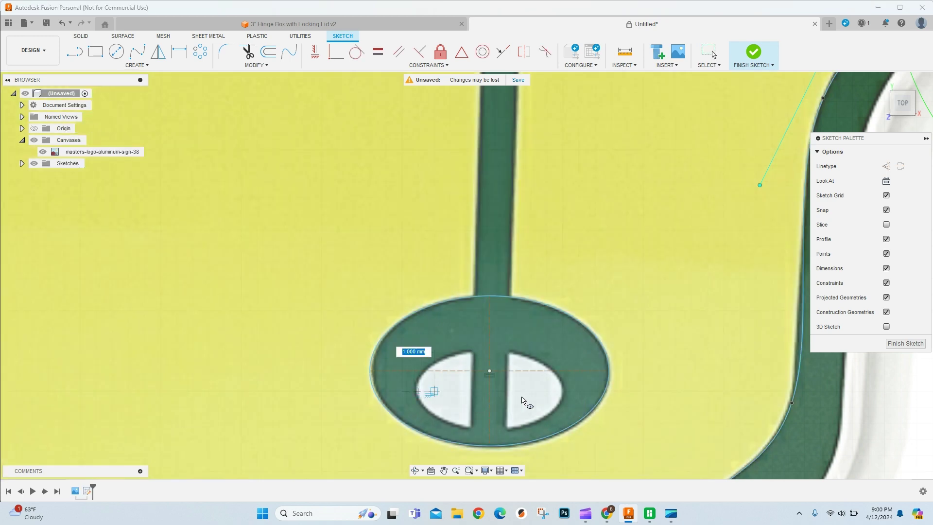
{"action": "left_click", "coordinate": [563, 391]}
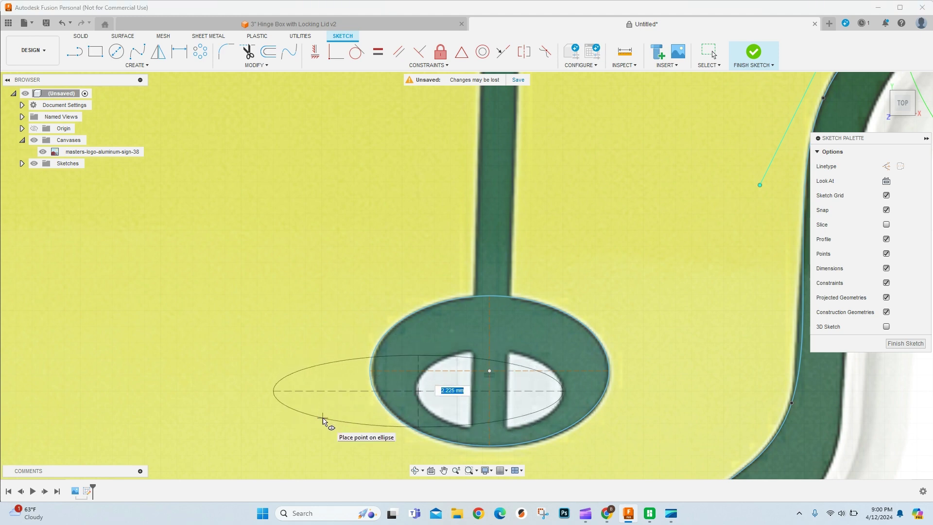
{"action": "left_click", "coordinate": [323, 422]}
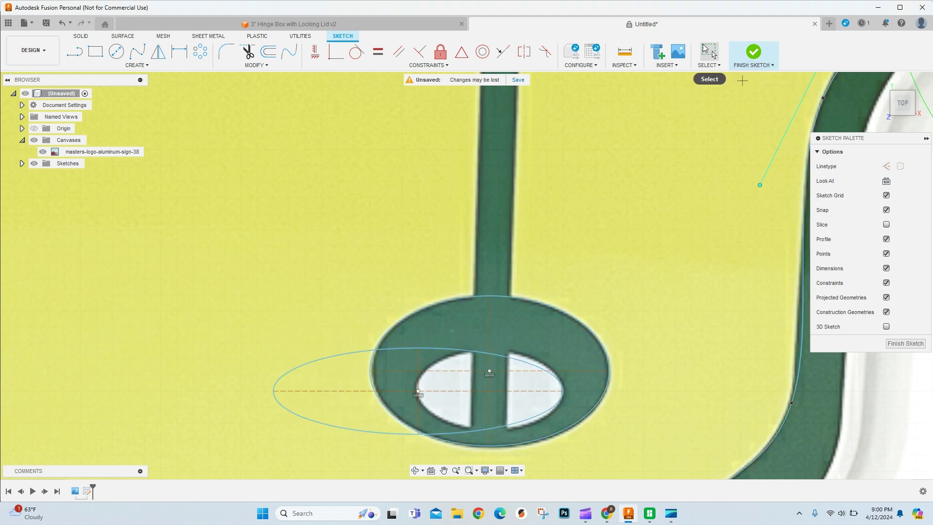
- Centre the inner ellipse on the outer ellipse's vertical axis and resize it to fit the golf hole's white opening
{"action": "left_click_drag", "start_coordinate": [275, 389], "coordinate": [350, 391]}
{"action": "mouse_move", "coordinate": [418, 391]}
{"action": "left_mouse_down"}
{"action": "mouse_move", "coordinate": [503, 386]}
{"action": "mouse_move", "coordinate": [486, 390]}
{"action": "left_mouse_up"}
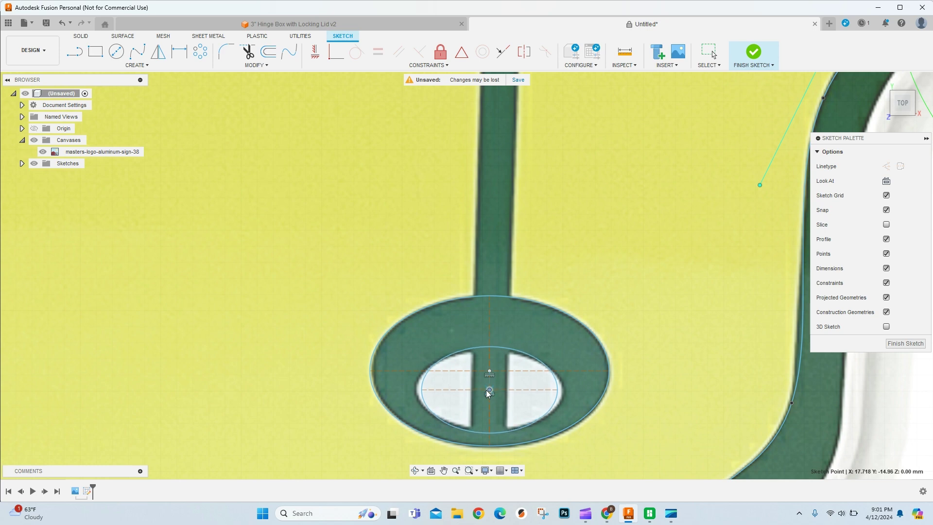
{"action": "left_click_drag", "start_coordinate": [422, 390], "coordinate": [417, 390]}
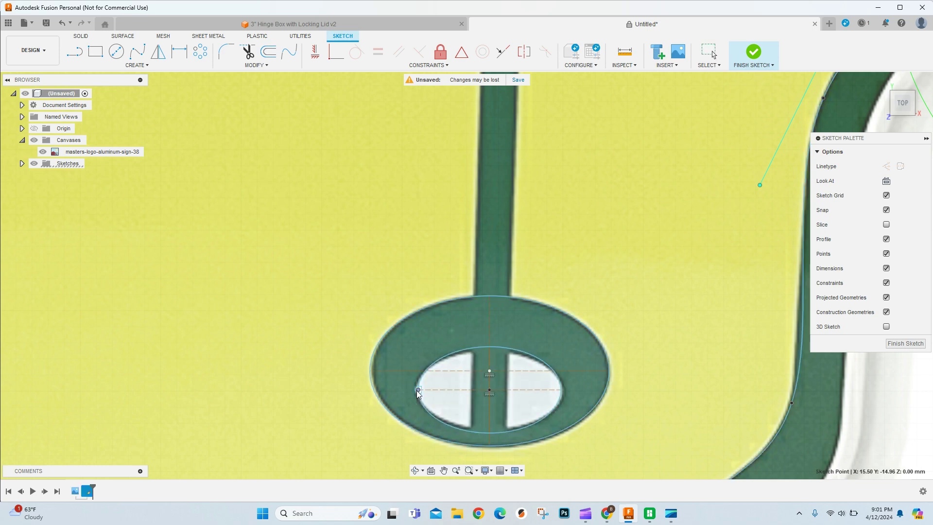
{"action": "key", "text": "ctrl+z"}
{"action": "left_click_drag", "start_coordinate": [490, 432], "coordinate": [493, 429]}
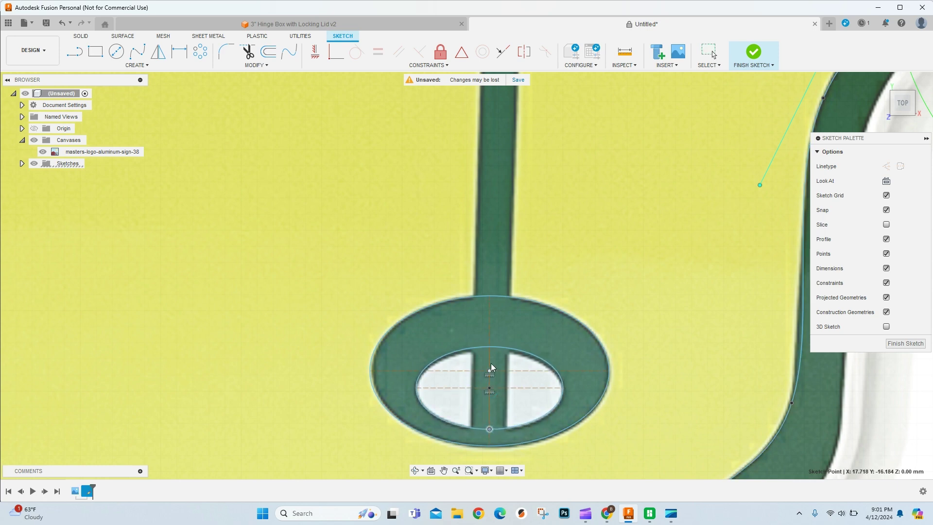
{"action": "left_click_drag", "start_coordinate": [490, 347], "coordinate": [489, 351]}
- Sketch a centre-diameter circle about 100 mm across around the whole logo, centred on the vertical axis below the origin
{"action": "scroll", "coordinate": [424, 246], "scroll_direction": "down", "scroll_amount": 8}
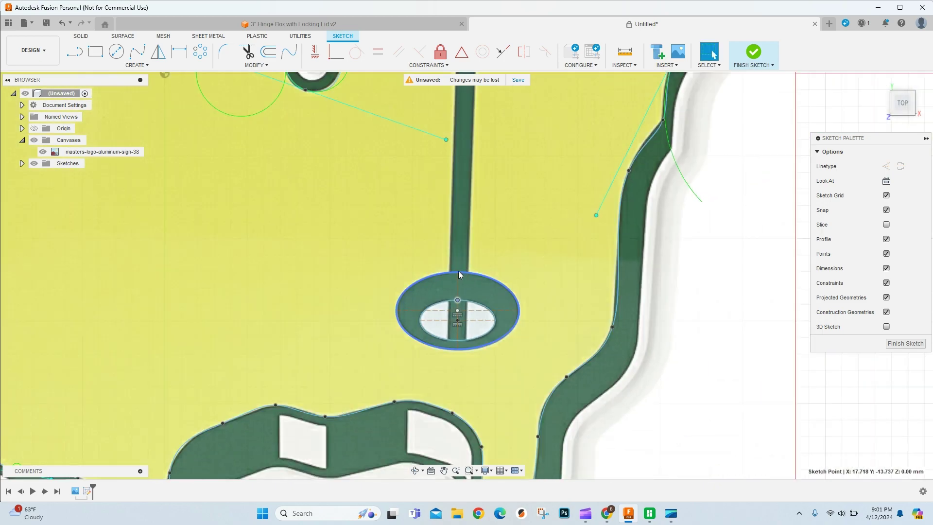
{"action": "scroll", "coordinate": [322, 286], "scroll_direction": "down", "scroll_amount": 3}
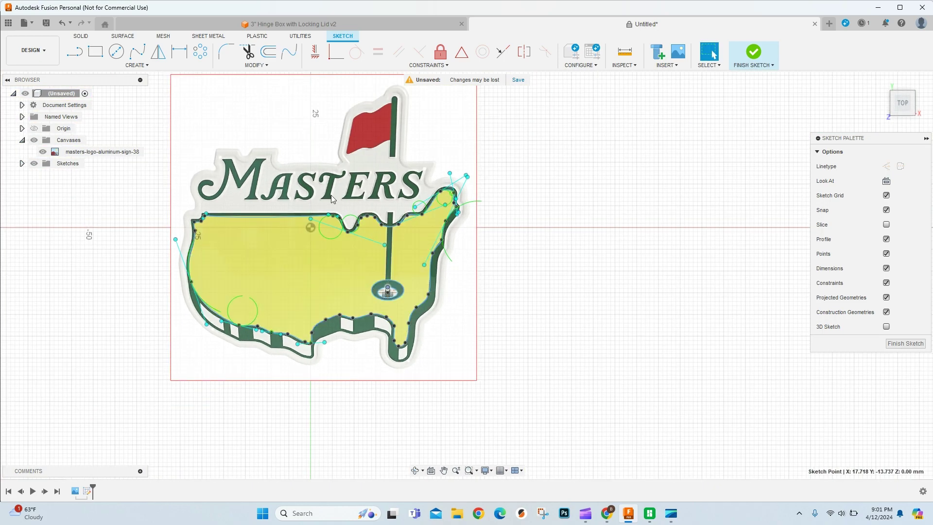
{"action": "scroll", "coordinate": [400, 190], "scroll_direction": "up", "scroll_amount": 3}
{"action": "scroll", "coordinate": [336, 313], "scroll_direction": "down", "scroll_amount": 3}
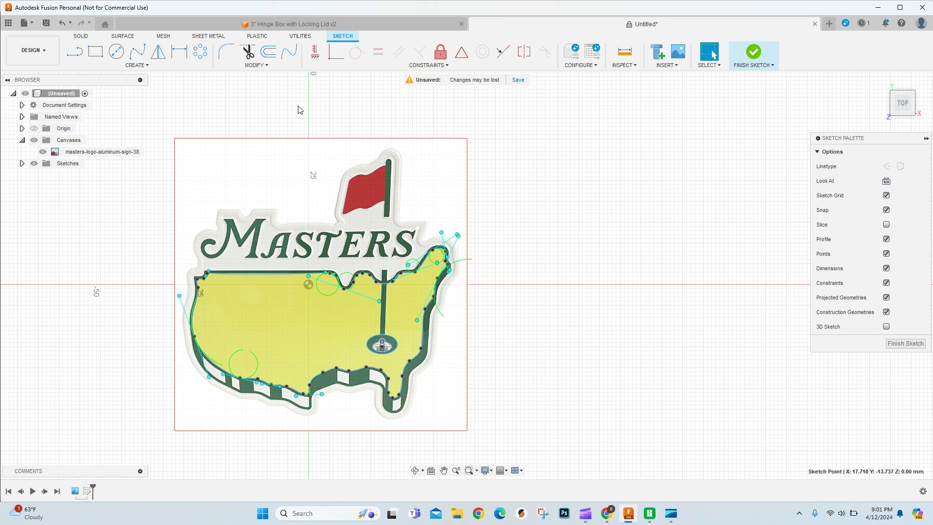
{"action": "left_click", "coordinate": [117, 53]}
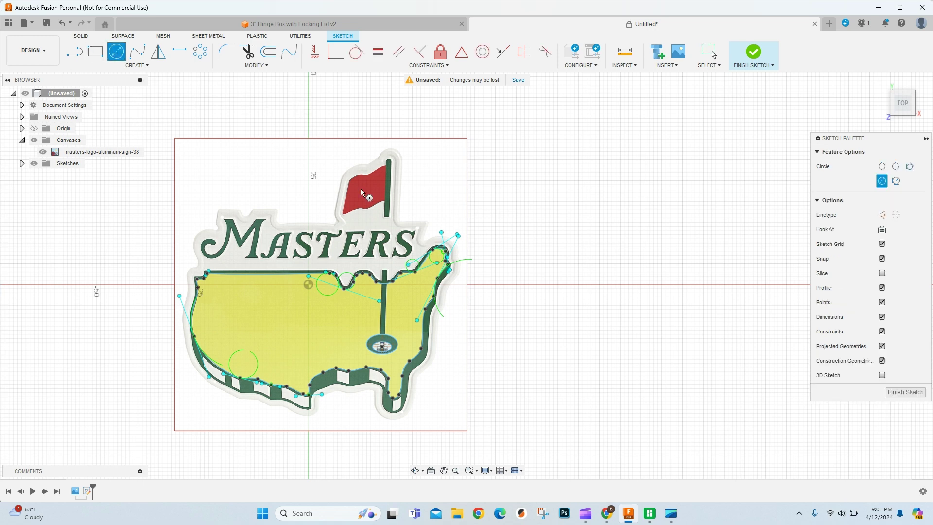
{"action": "left_click", "coordinate": [308, 322]}
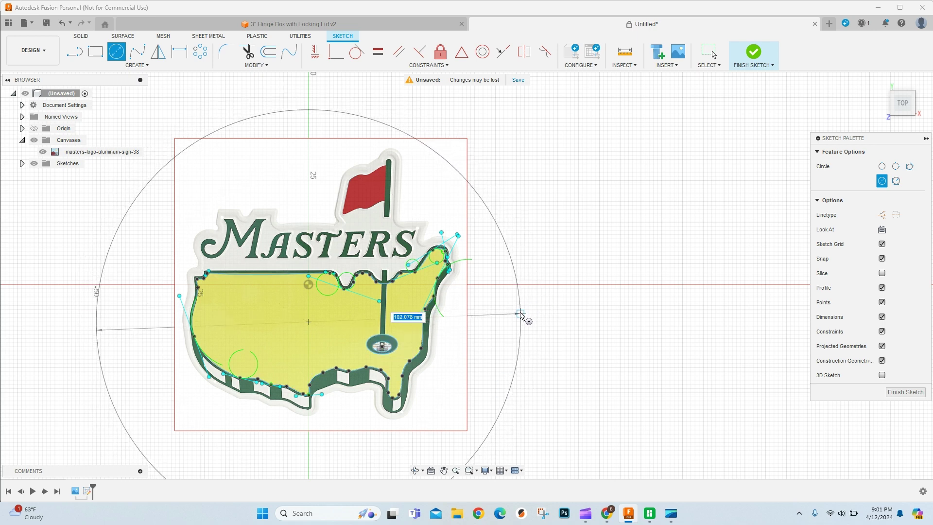
{"action": "left_click", "coordinate": [519, 319]}
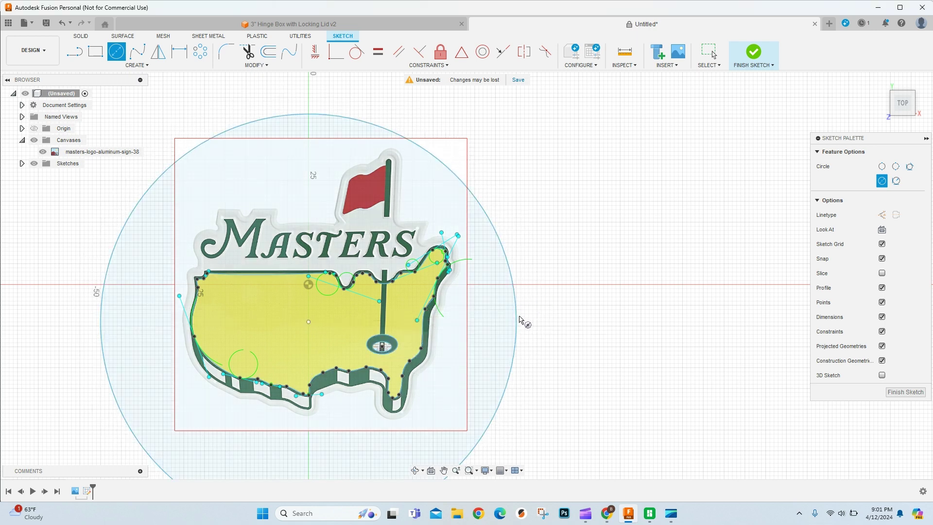
{"action": "scroll", "coordinate": [526, 183], "scroll_direction": "down", "scroll_amount": 4}
{"action": "scroll", "coordinate": [523, 206], "scroll_direction": "up", "scroll_amount": 3}
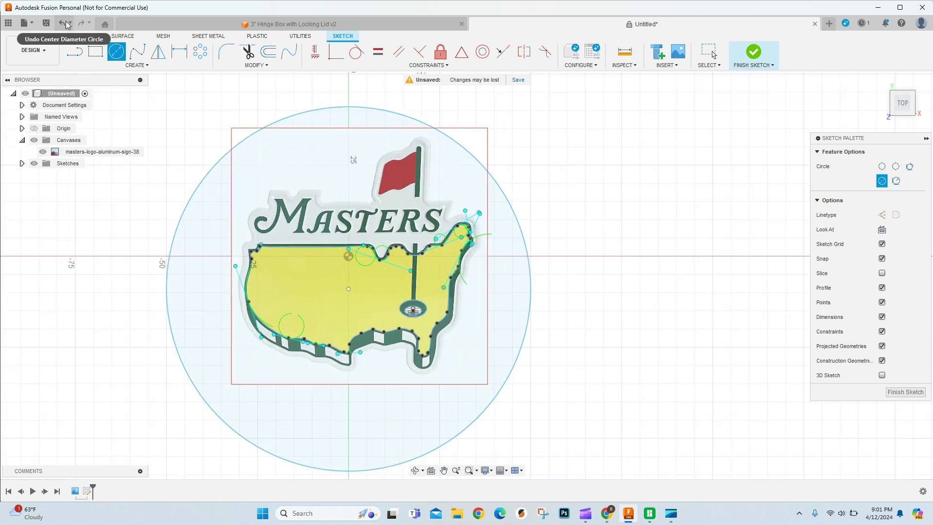
- Shrink the surrounding circle to about 86.7 mm diameter and move it 5 mm in X and 5 mm in Y
{"action": "left_click", "coordinate": [710, 53]}
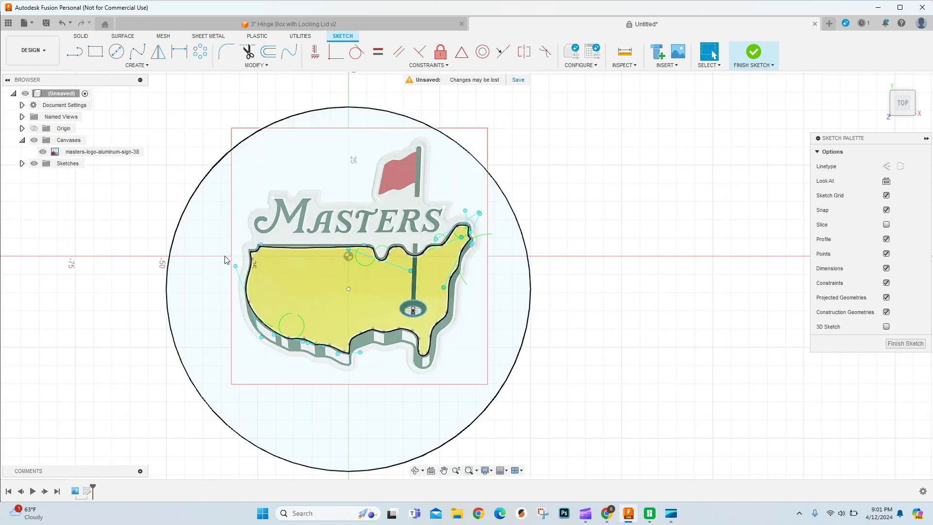
{"action": "left_click_drag", "start_coordinate": [168, 286], "coordinate": [191, 284]}
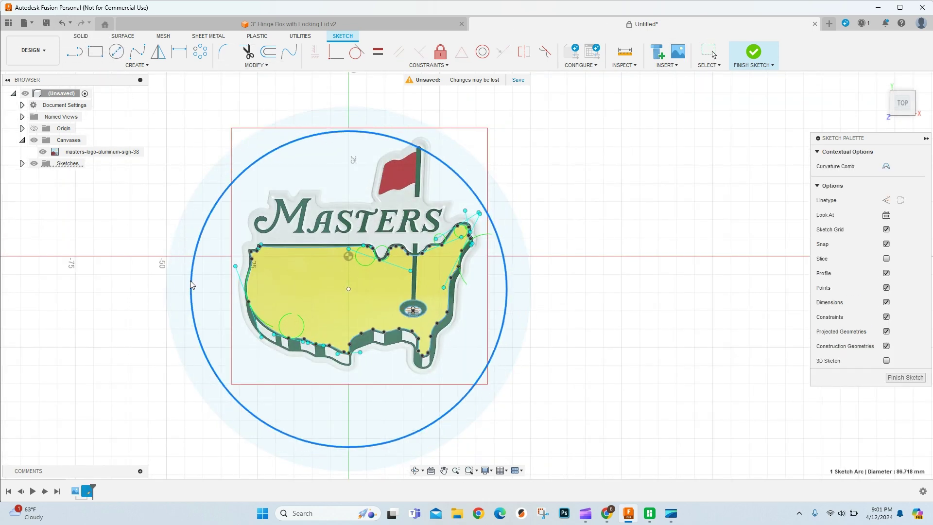
{"action": "right_click", "coordinate": [193, 298]}
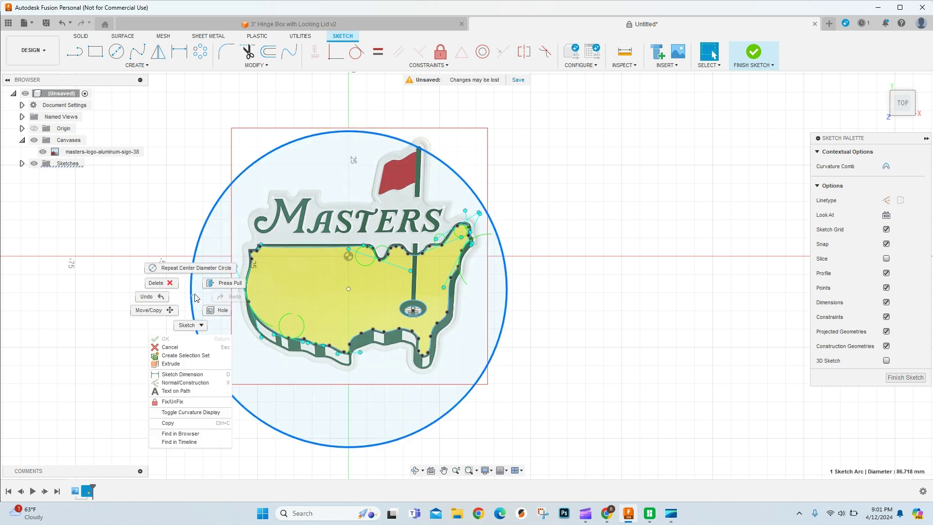
{"action": "left_click", "coordinate": [149, 310]}
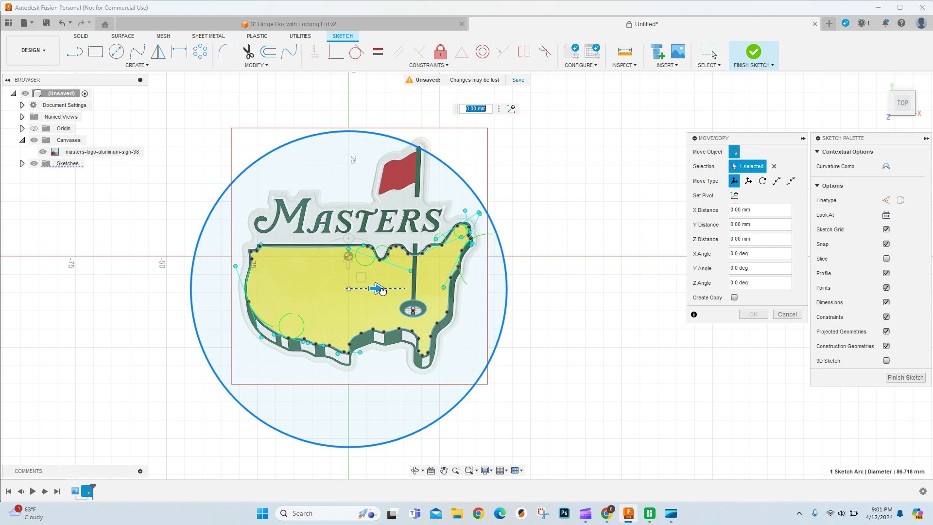
{"action": "left_click_drag", "start_coordinate": [377, 289], "coordinate": [388, 290]}
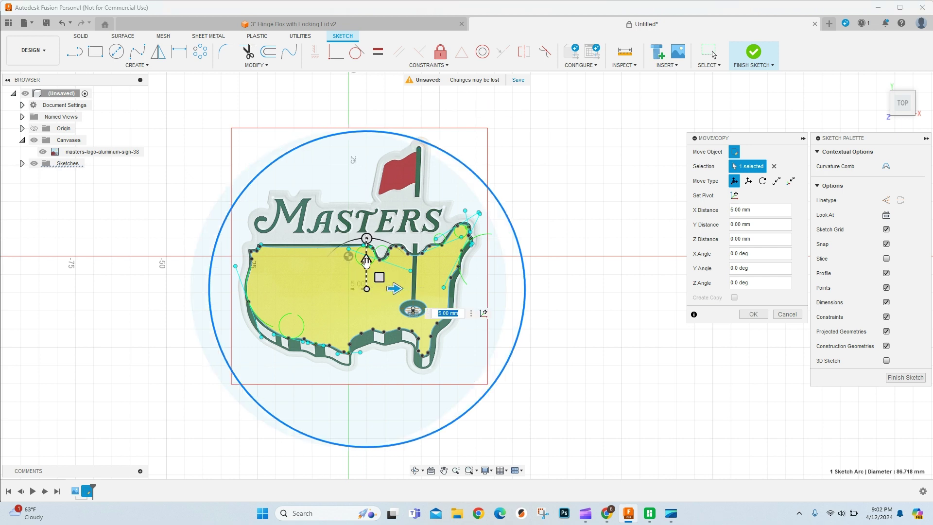
{"action": "left_click_drag", "start_coordinate": [367, 256], "coordinate": [366, 246]}
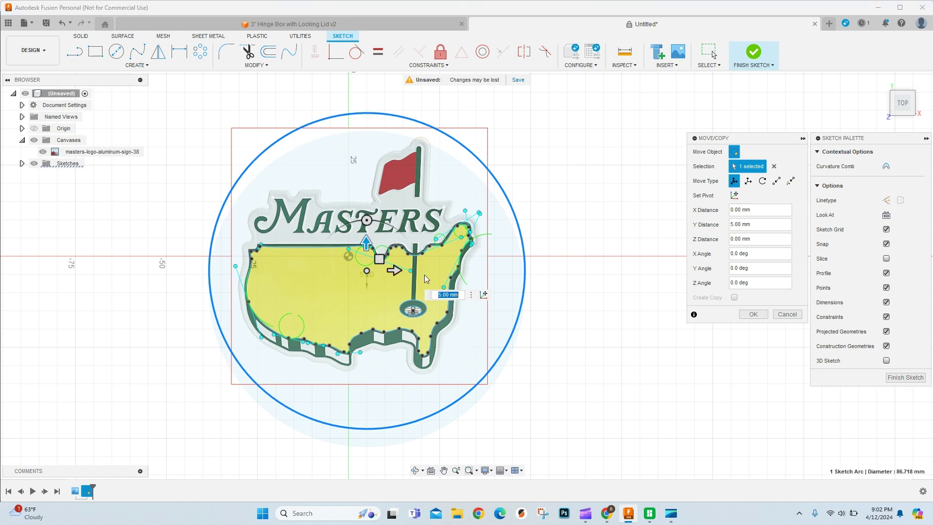
{"action": "scroll", "coordinate": [413, 271], "scroll_direction": "up", "scroll_amount": 4}
{"action": "left_click", "coordinate": [709, 49]}
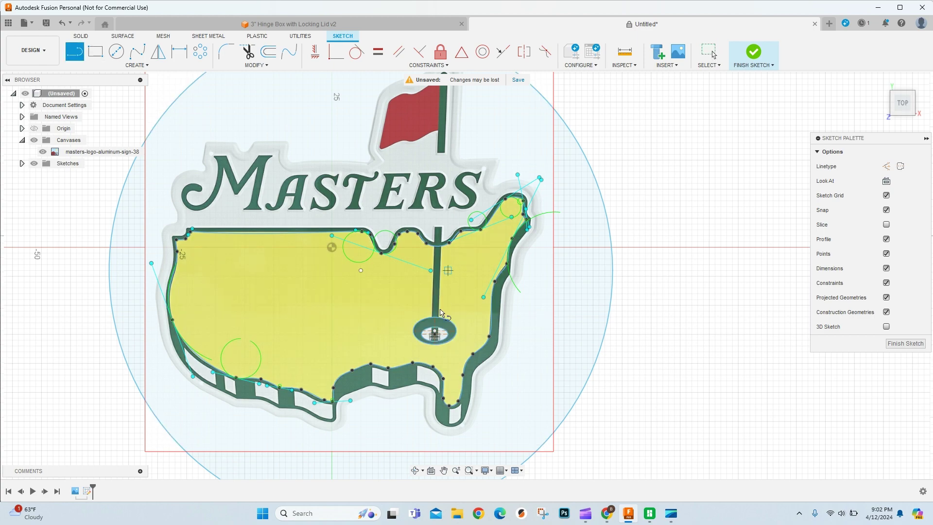
- Draw a line from the bottom of the inner ellipse up the flagpole's west edge and continue it across the pole's top
{"action": "scroll", "coordinate": [441, 312], "scroll_direction": "up", "scroll_amount": 15}
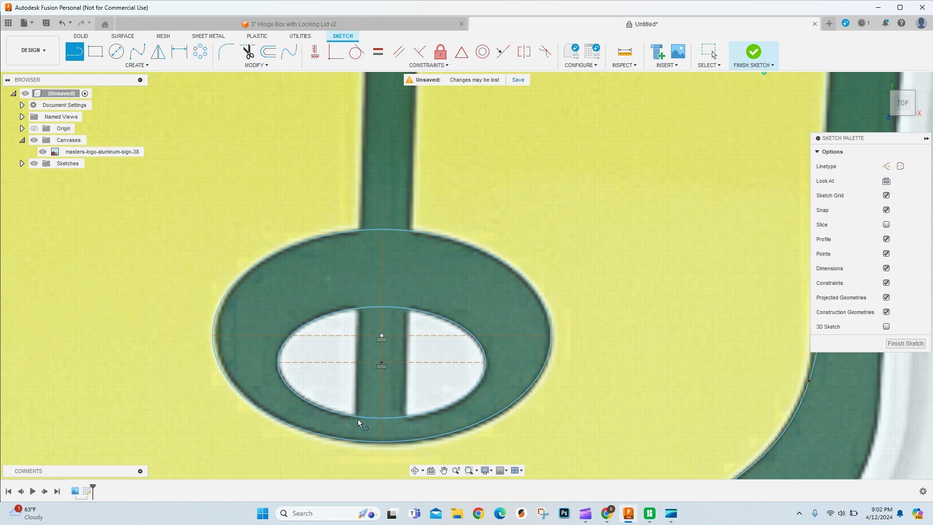
{"action": "left_click", "coordinate": [357, 415]}
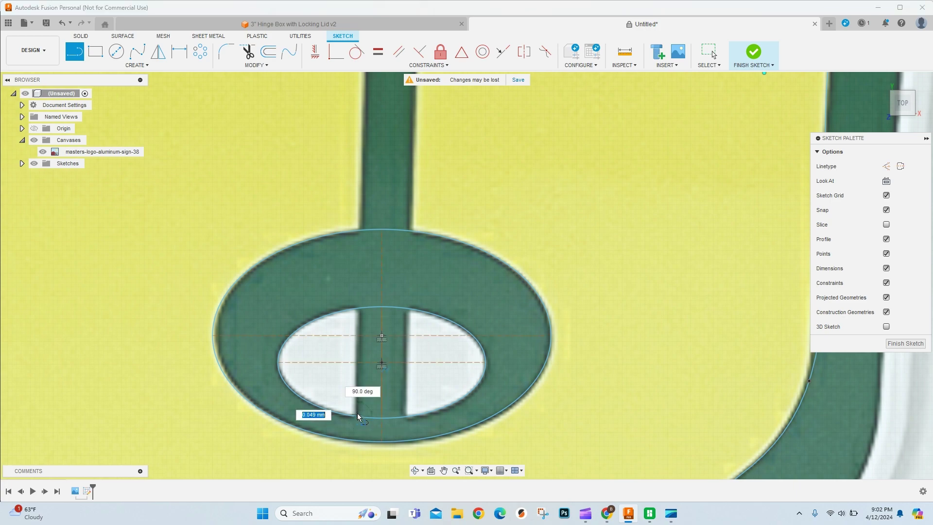
{"action": "scroll", "coordinate": [357, 413], "scroll_direction": "down", "scroll_amount": 15}
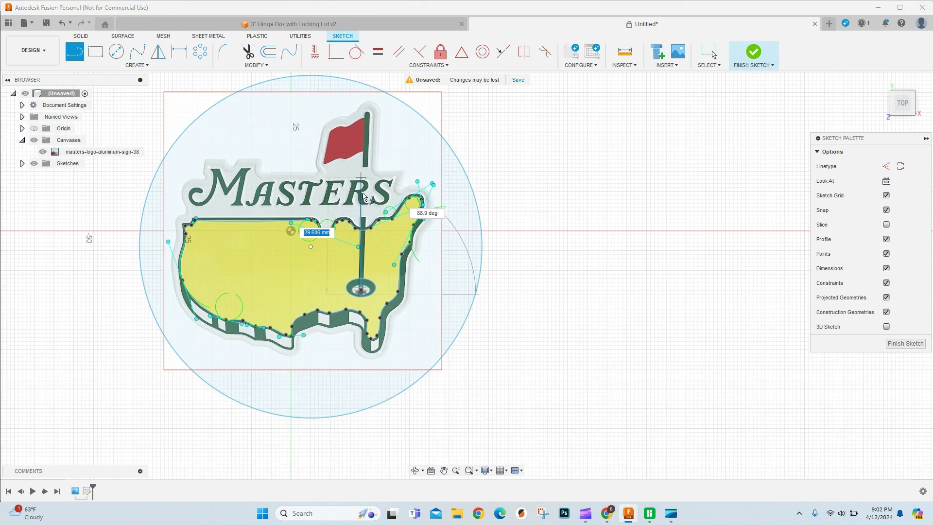
{"action": "scroll", "coordinate": [363, 196], "scroll_direction": "up", "scroll_amount": 15}
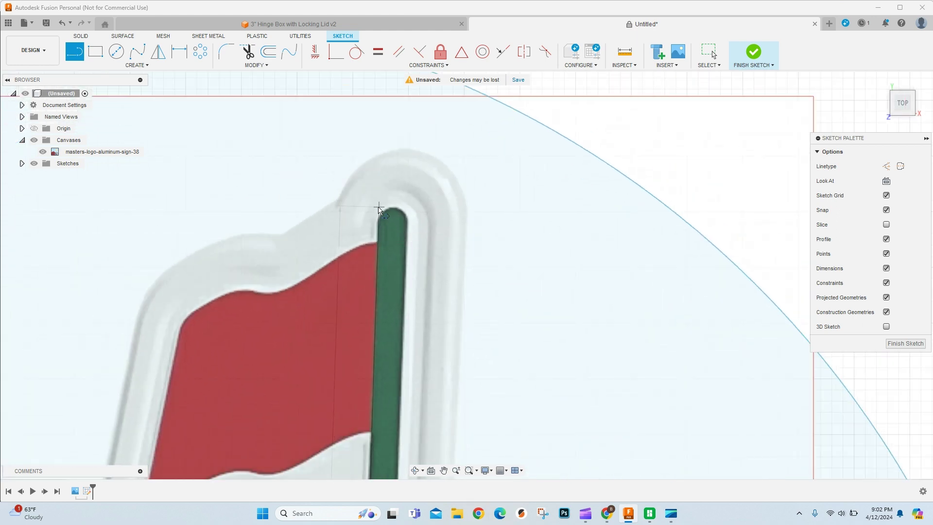
{"action": "left_click", "coordinate": [379, 208]}
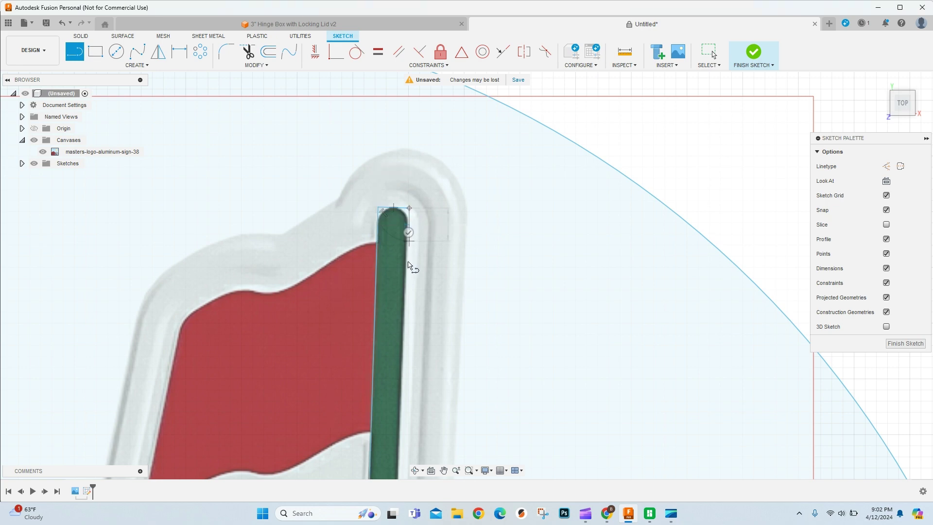
- Continue the flagpole outline from its top down the east edge to the bottom of the inner ellipse
{"action": "scroll", "coordinate": [408, 265], "scroll_direction": "down", "scroll_amount": 5}
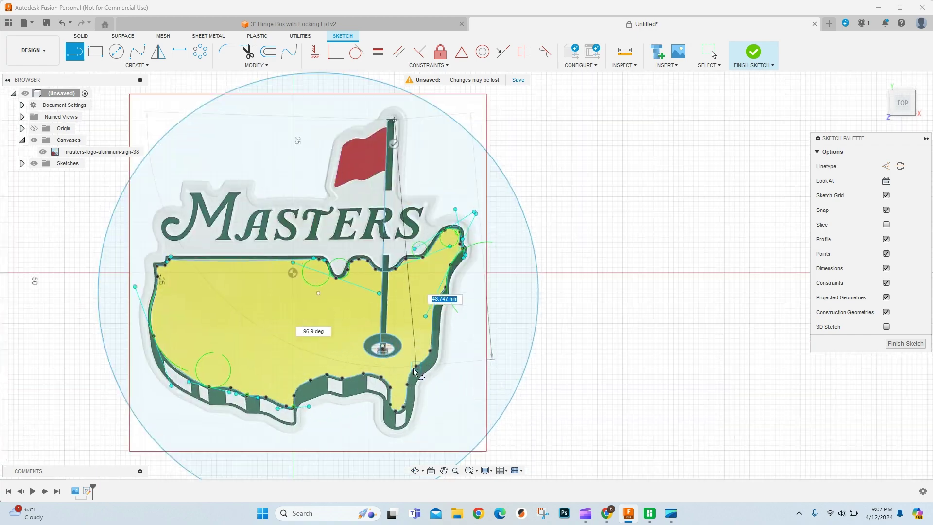
{"action": "scroll", "coordinate": [384, 355], "scroll_direction": "up", "scroll_amount": 8}
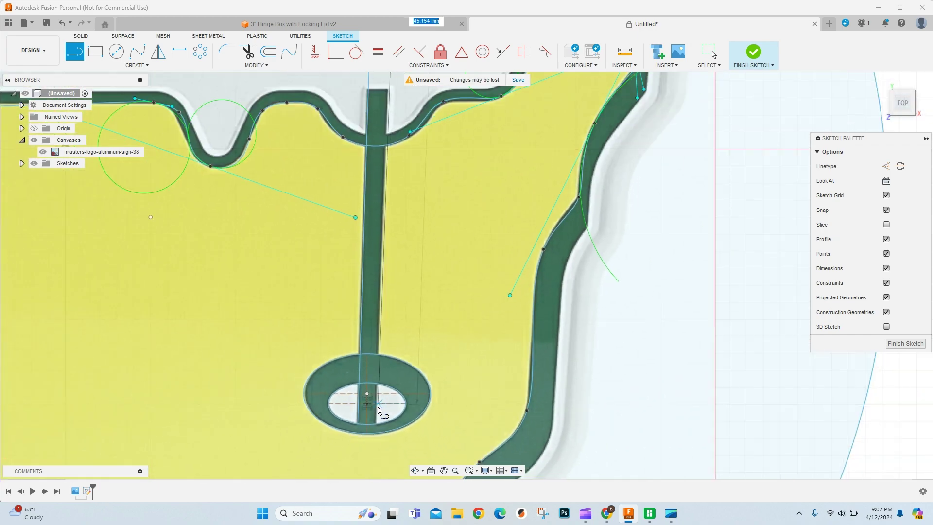
{"action": "scroll", "coordinate": [378, 412], "scroll_direction": "up", "scroll_amount": 6}
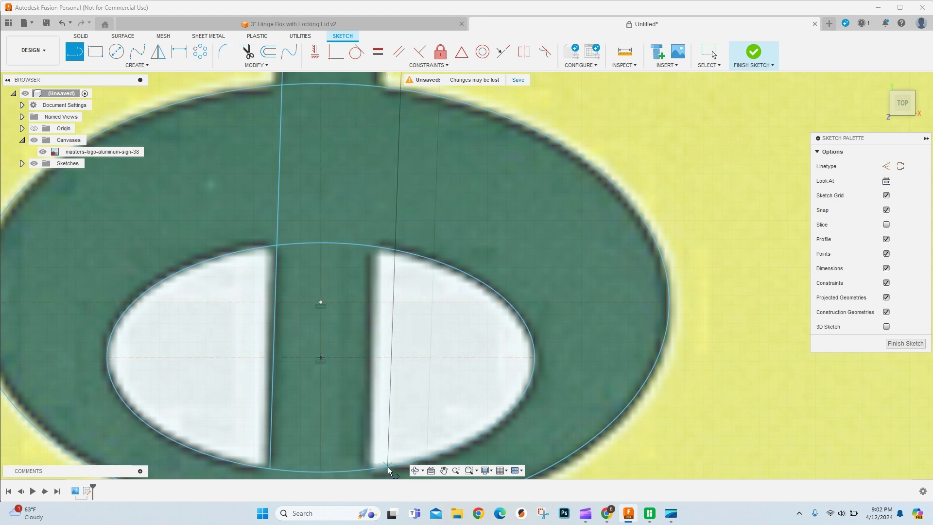
{"action": "left_click", "coordinate": [389, 469]}
- Fillet both corners at the top of the flagpole outline with a 0.70 mm radius
{"action": "scroll", "coordinate": [383, 331], "scroll_direction": "down", "scroll_amount": 5}
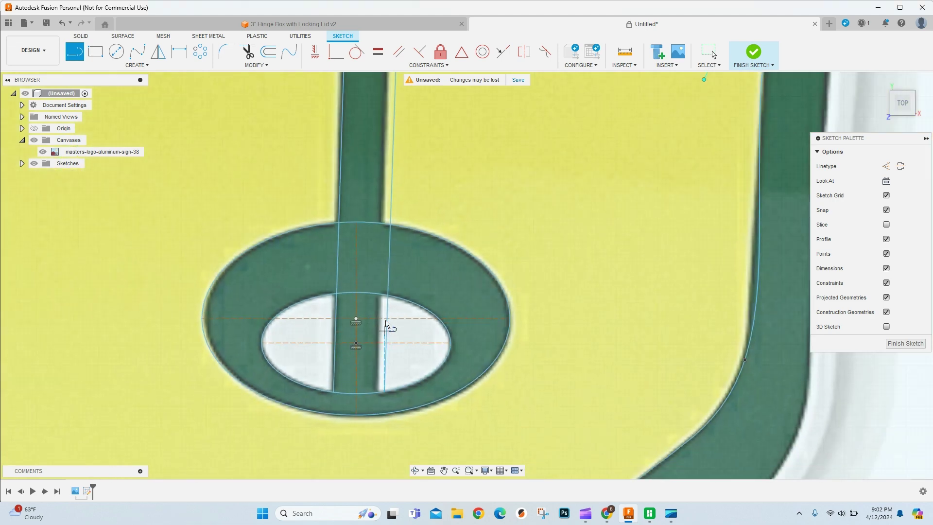
{"action": "scroll", "coordinate": [372, 153], "scroll_direction": "down", "scroll_amount": 5}
{"action": "scroll", "coordinate": [383, 117], "scroll_direction": "up", "scroll_amount": 8}
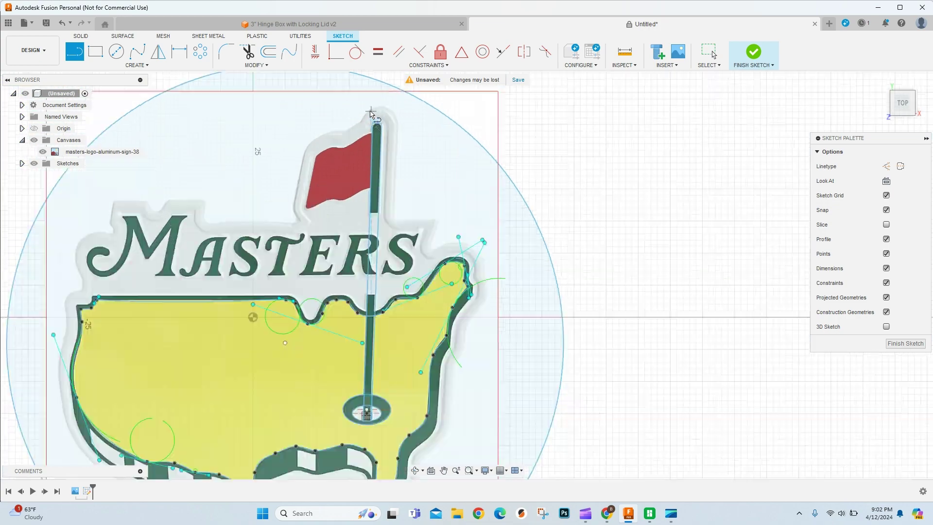
{"action": "scroll", "coordinate": [387, 113], "scroll_direction": "up", "scroll_amount": 2}
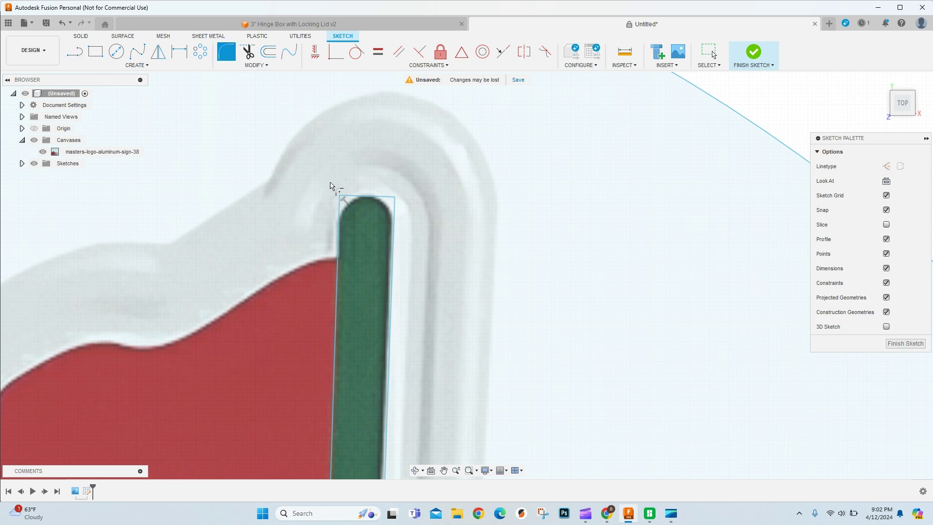
{"action": "left_click", "coordinate": [344, 200]}
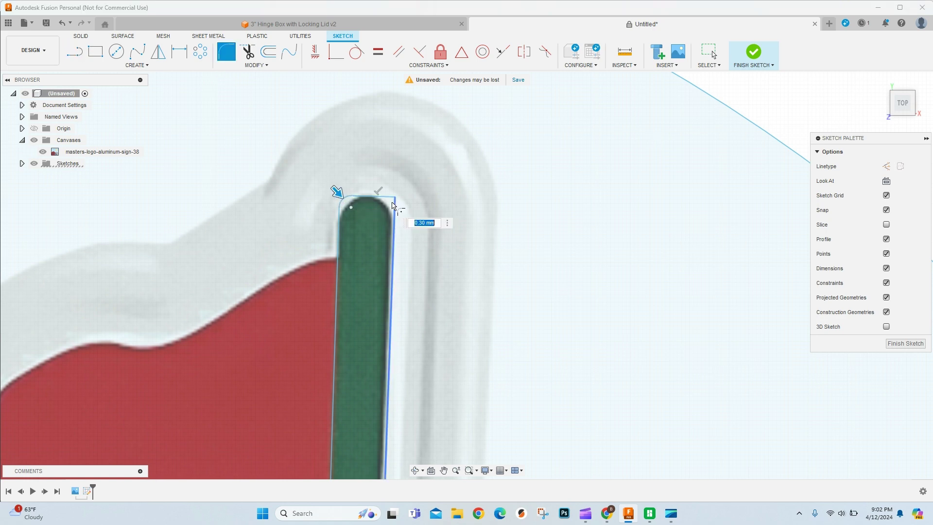
{"action": "left_click", "coordinate": [393, 201]}
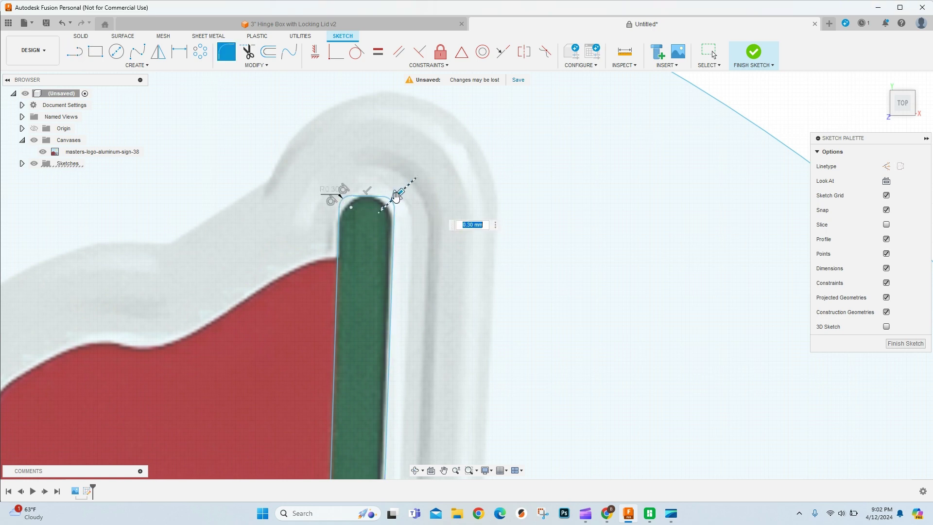
{"action": "left_click_drag", "start_coordinate": [396, 196], "coordinate": [393, 200]}
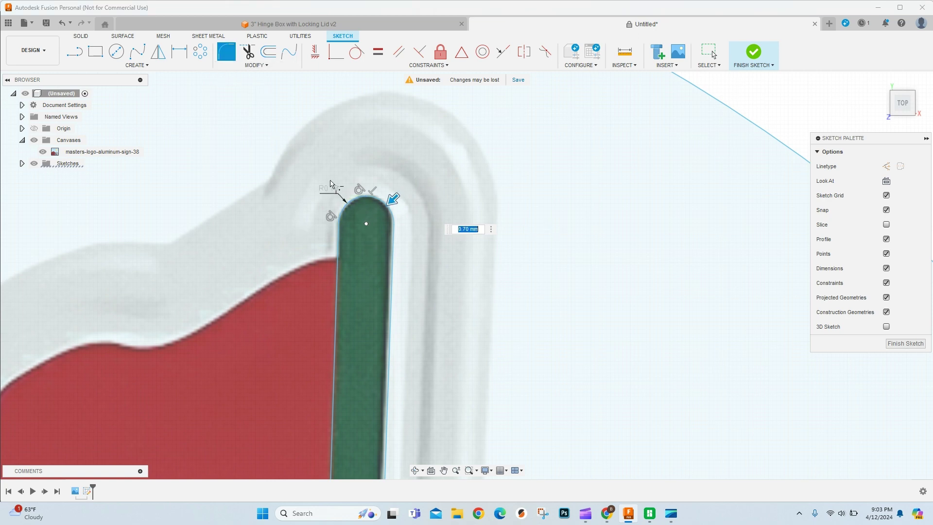
- Start a fit point spline at the flagpole and trace the flag's wavy top edge to its upper west corner
{"action": "scroll", "coordinate": [326, 199], "scroll_direction": "down", "scroll_amount": 5}
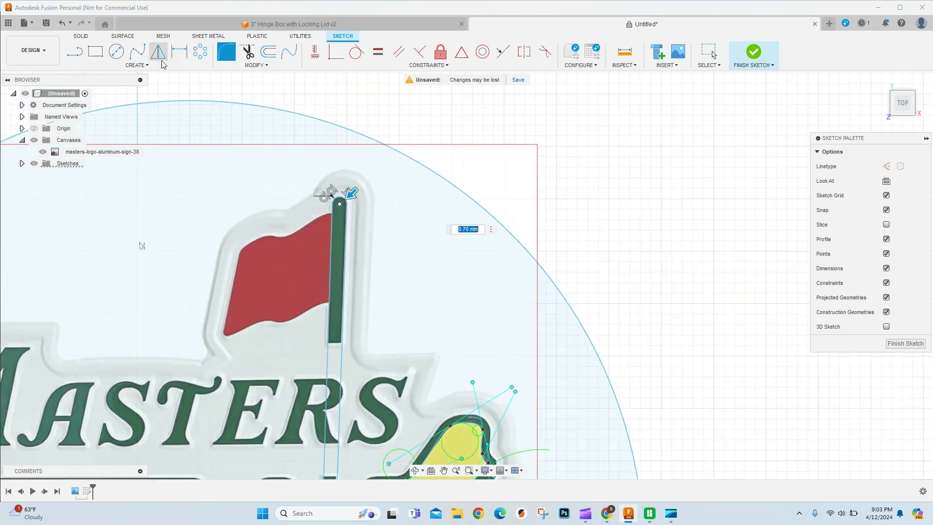
{"action": "left_click", "coordinate": [137, 51]}
{"action": "scroll", "coordinate": [340, 197], "scroll_direction": "up", "scroll_amount": 5}
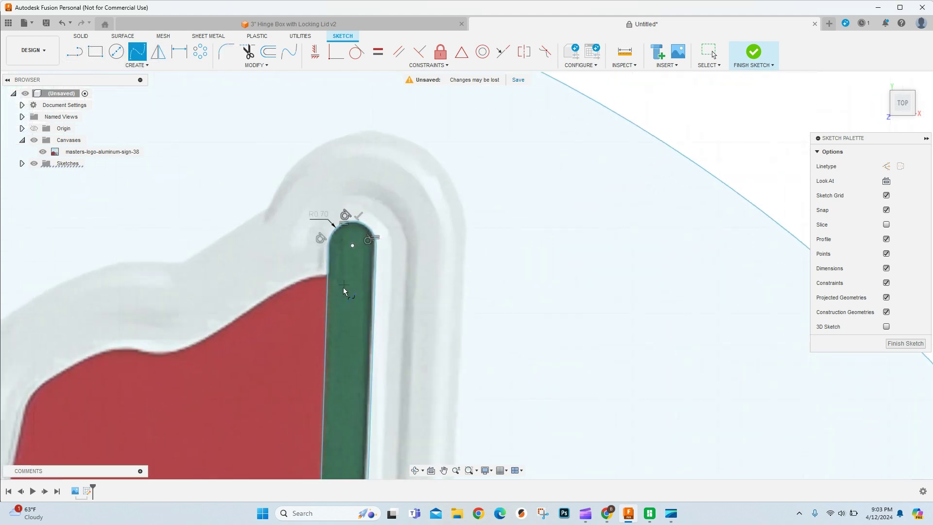
{"action": "left_click", "coordinate": [325, 275]}
{"action": "left_click", "coordinate": [304, 276]}
{"action": "left_click", "coordinate": [187, 348]}
{"action": "left_click", "coordinate": [111, 348]}
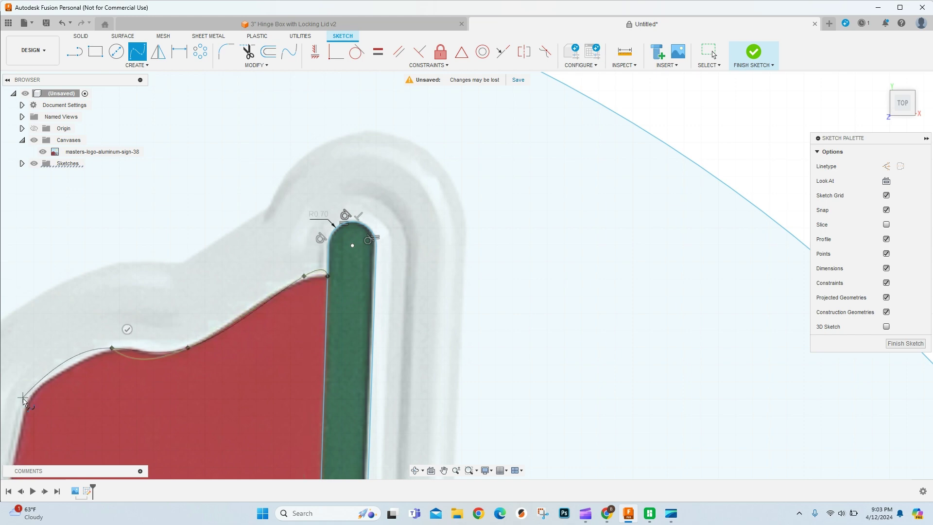
{"action": "left_click", "coordinate": [27, 401]}
- Continue the flag spline around the lower west corner and along the bottom edge to the pole, closing it at its start point
{"action": "scroll", "coordinate": [26, 401], "scroll_direction": "down", "scroll_amount": 3}
{"action": "scroll", "coordinate": [49, 432], "scroll_direction": "up", "scroll_amount": 3}
{"action": "left_click", "coordinate": [73, 407]}
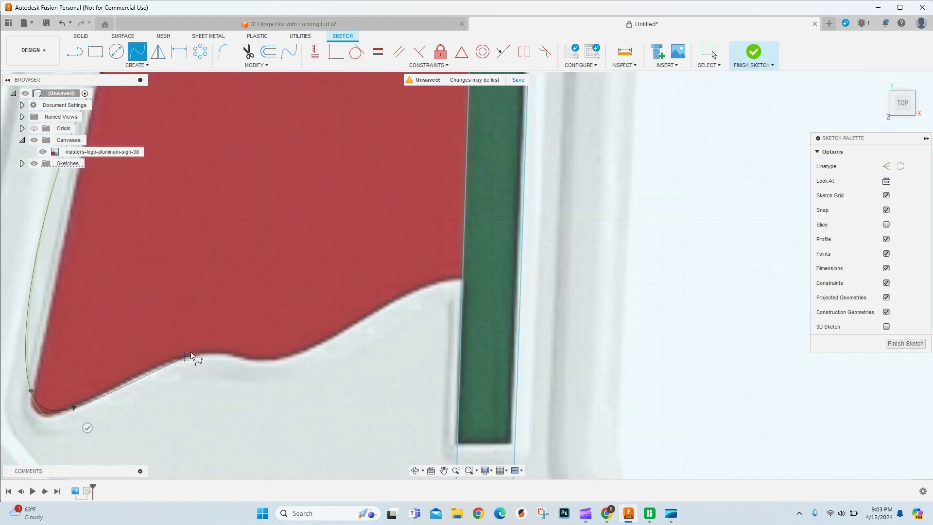
{"action": "left_click", "coordinate": [193, 356]}
{"action": "left_click", "coordinate": [269, 360]}
{"action": "left_click", "coordinate": [432, 285]}
{"action": "left_click", "coordinate": [462, 278]}
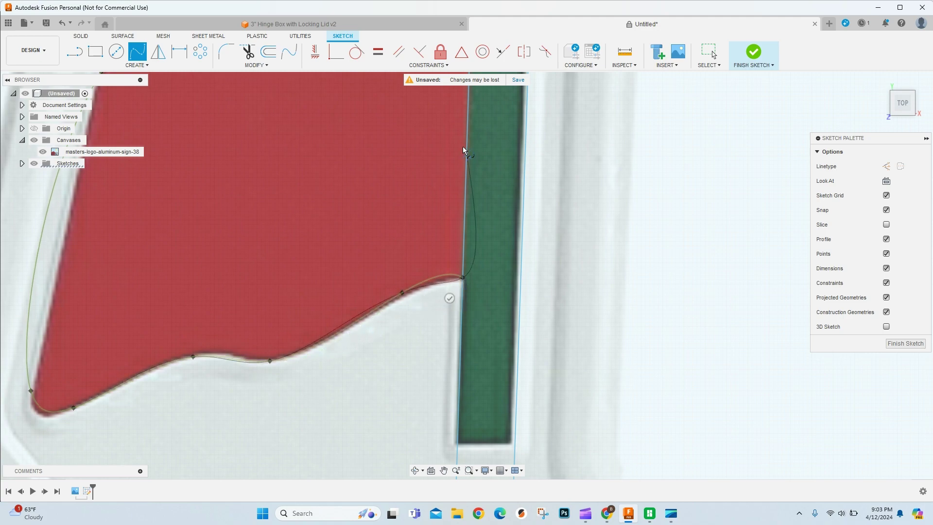
{"action": "scroll", "coordinate": [464, 150], "scroll_direction": "down", "scroll_amount": 3}
{"action": "scroll", "coordinate": [475, 124], "scroll_direction": "up", "scroll_amount": 3}
{"action": "left_click", "coordinate": [476, 125]}
{"action": "key", "text": "Escape"}
- Adjust the flag spline's points and tangent handles where the flag's top edge meets the flagpole
{"action": "scroll", "coordinate": [563, 258], "scroll_direction": "down", "scroll_amount": 3}
{"action": "scroll", "coordinate": [535, 210], "scroll_direction": "up", "scroll_amount": 4}
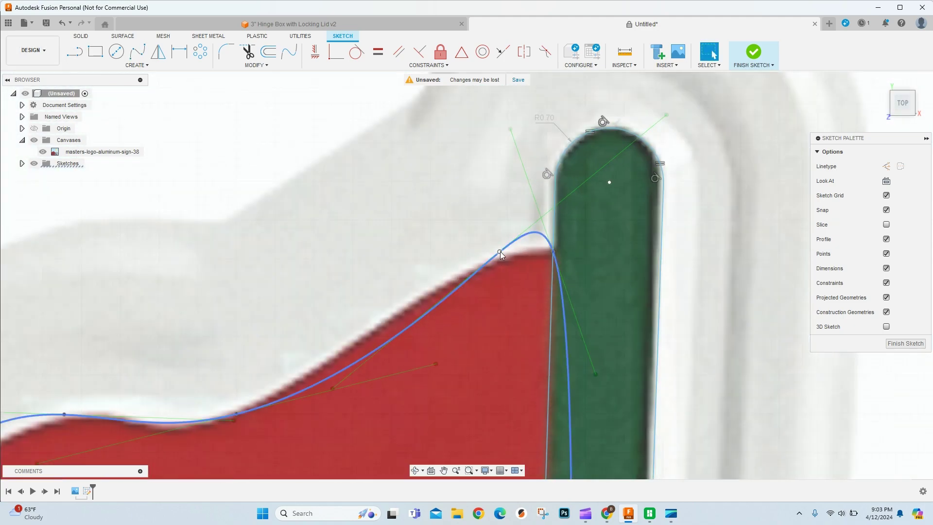
{"action": "left_click_drag", "start_coordinate": [539, 221], "coordinate": [539, 235]}
{"action": "left_click", "coordinate": [552, 251]}
{"action": "mouse_move", "coordinate": [582, 265]}
{"action": "left_mouse_down"}
{"action": "mouse_move", "coordinate": [585, 233]}
{"action": "mouse_move", "coordinate": [553, 285]}
{"action": "mouse_move", "coordinate": [585, 267]}
{"action": "left_mouse_up"}
{"action": "left_click", "coordinate": [550, 252]}
- Reshape the spline's bottom edge up to the flagpole with its fit points and tangent handles so it follows the red flag
{"action": "scroll", "coordinate": [569, 224], "scroll_direction": "down", "scroll_amount": 4}
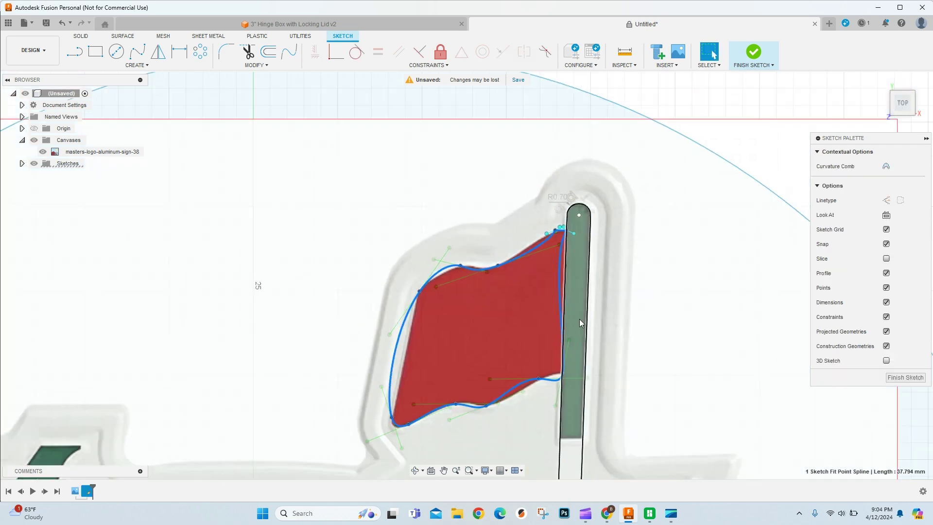
{"action": "scroll", "coordinate": [568, 380], "scroll_direction": "up", "scroll_amount": 5}
{"action": "left_click_drag", "start_coordinate": [694, 371], "coordinate": [530, 269]}
{"action": "scroll", "coordinate": [449, 244], "scroll_direction": "down", "scroll_amount": 3}
{"action": "left_click", "coordinate": [193, 373]}
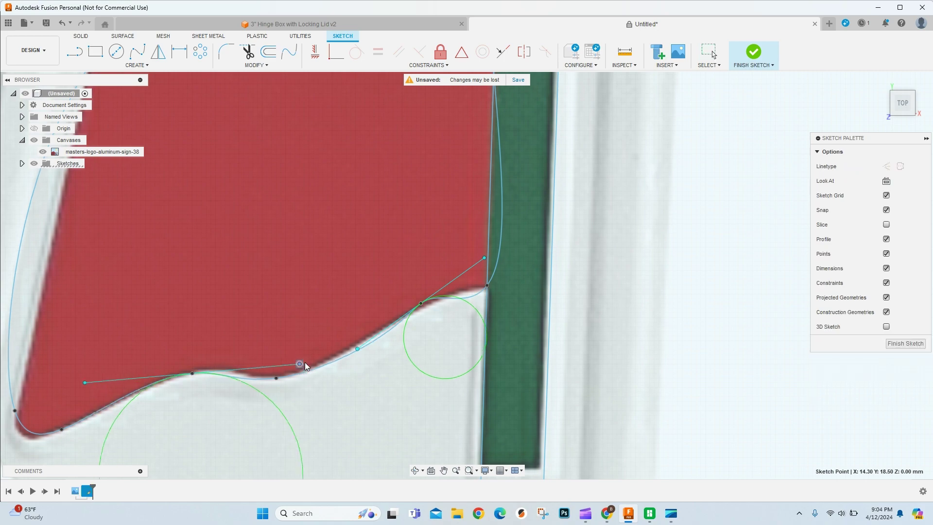
{"action": "left_click_drag", "start_coordinate": [305, 362], "coordinate": [313, 354]}
{"action": "scroll", "coordinate": [348, 354], "scroll_direction": "up", "scroll_amount": 1}
{"action": "mouse_move", "coordinate": [269, 380]}
{"action": "left_mouse_down"}
{"action": "mouse_move", "coordinate": [292, 375]}
{"action": "mouse_move", "coordinate": [274, 375]}
{"action": "left_mouse_up"}
{"action": "left_click_drag", "start_coordinate": [430, 298], "coordinate": [399, 318]}
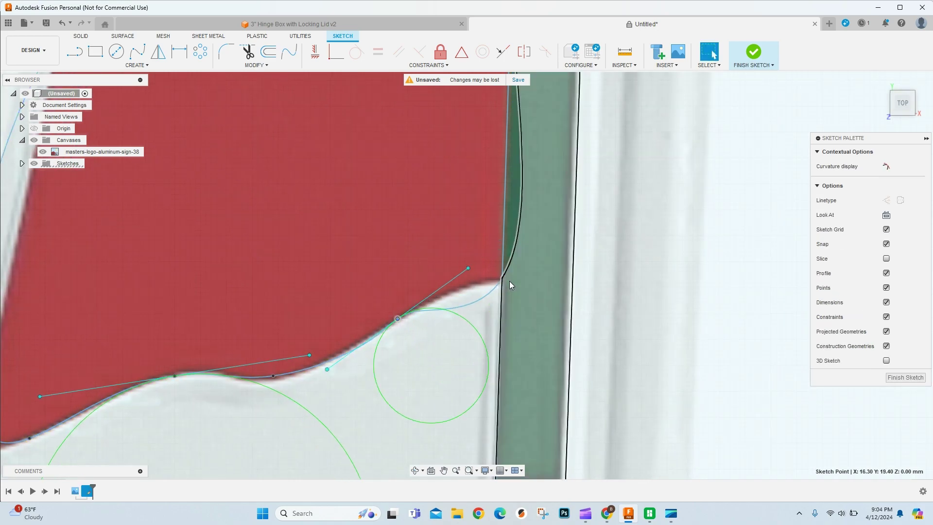
{"action": "left_click", "coordinate": [503, 279]}
{"action": "left_click_drag", "start_coordinate": [454, 361], "coordinate": [468, 303]}
- Adjust the tangent handles at the flag's two west corners so the spline's west edge follows the image
{"action": "scroll", "coordinate": [662, 248], "scroll_direction": "down", "scroll_amount": 3}
{"action": "scroll", "coordinate": [317, 352], "scroll_direction": "up", "scroll_amount": 3}
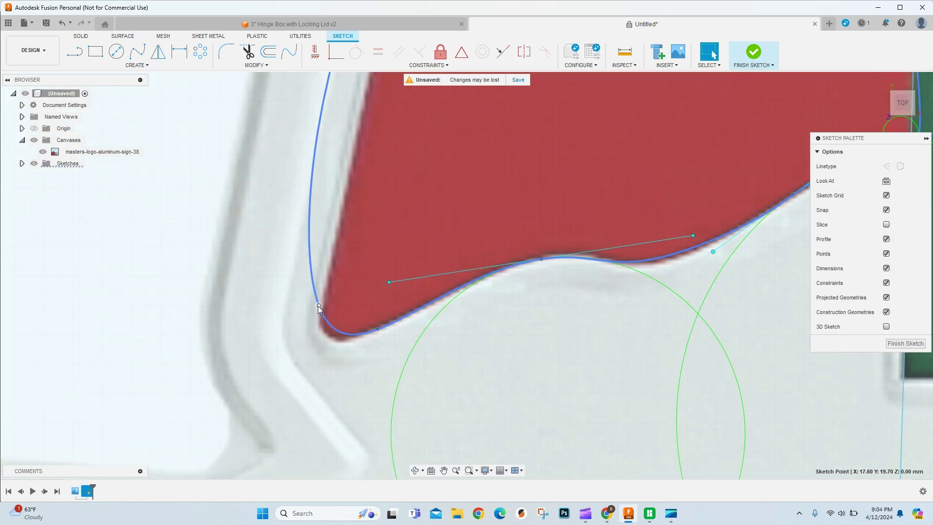
{"action": "left_click", "coordinate": [318, 305]}
{"action": "left_click_drag", "start_coordinate": [342, 401], "coordinate": [309, 406]}
{"action": "scroll", "coordinate": [310, 406], "scroll_direction": "down", "scroll_amount": 3}
{"action": "scroll", "coordinate": [396, 88], "scroll_direction": "up", "scroll_amount": 2}
{"action": "scroll", "coordinate": [360, 267], "scroll_direction": "down", "scroll_amount": 1}
{"action": "left_click", "coordinate": [379, 177]}
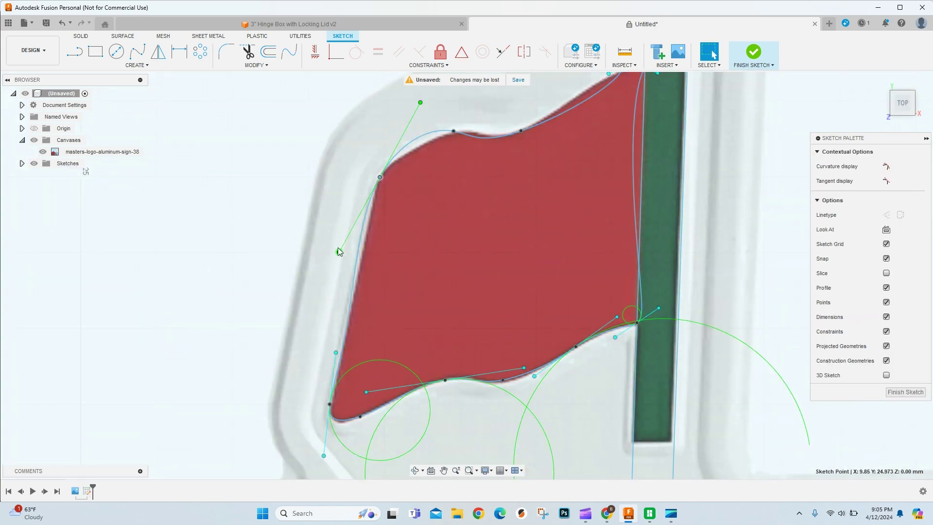
{"action": "left_click_drag", "start_coordinate": [340, 252], "coordinate": [354, 221]}
- Reshape the spline's top edge to follow the flag up to the flagpole and finish the sketch
{"action": "scroll", "coordinate": [565, 220], "scroll_direction": "down", "scroll_amount": 2}
{"action": "scroll", "coordinate": [575, 102], "scroll_direction": "up", "scroll_amount": 3}
{"action": "left_click", "coordinate": [465, 327]}
{"action": "left_click_drag", "start_coordinate": [599, 279], "coordinate": [576, 280]}
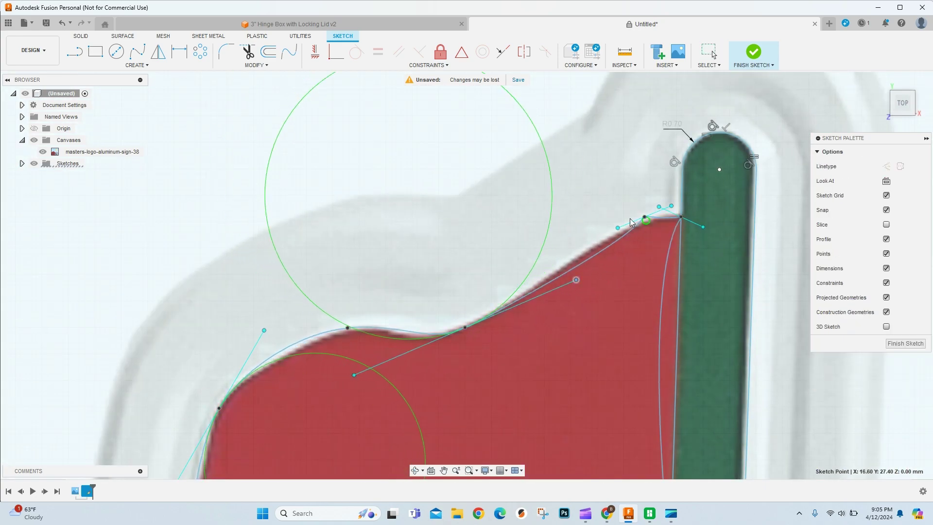
{"action": "left_click_drag", "start_coordinate": [618, 228], "coordinate": [566, 240]}
{"action": "scroll", "coordinate": [687, 210], "scroll_direction": "up", "scroll_amount": 4}
{"action": "left_click_drag", "start_coordinate": [661, 236], "coordinate": [660, 225]}
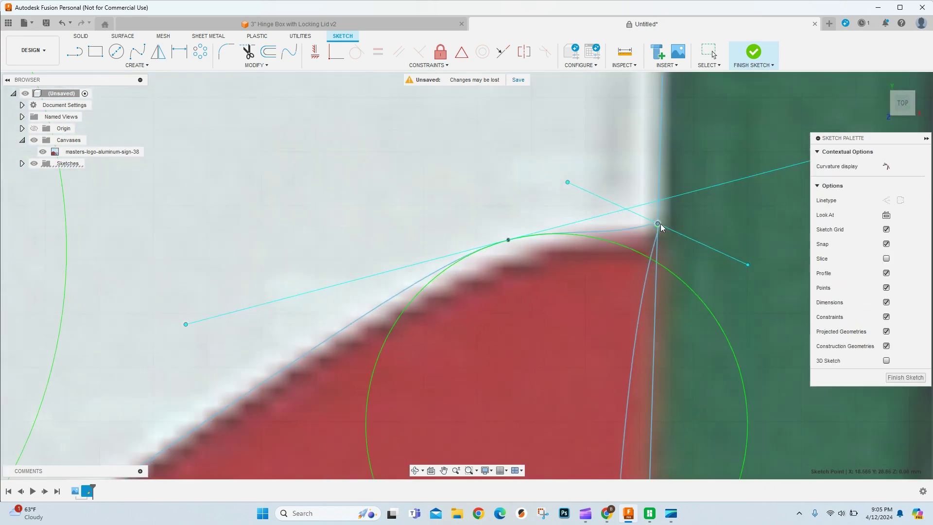
{"action": "scroll", "coordinate": [522, 131], "scroll_direction": "down", "scroll_amount": 6}
{"action": "scroll", "coordinate": [540, 275], "scroll_direction": "up", "scroll_amount": 2}
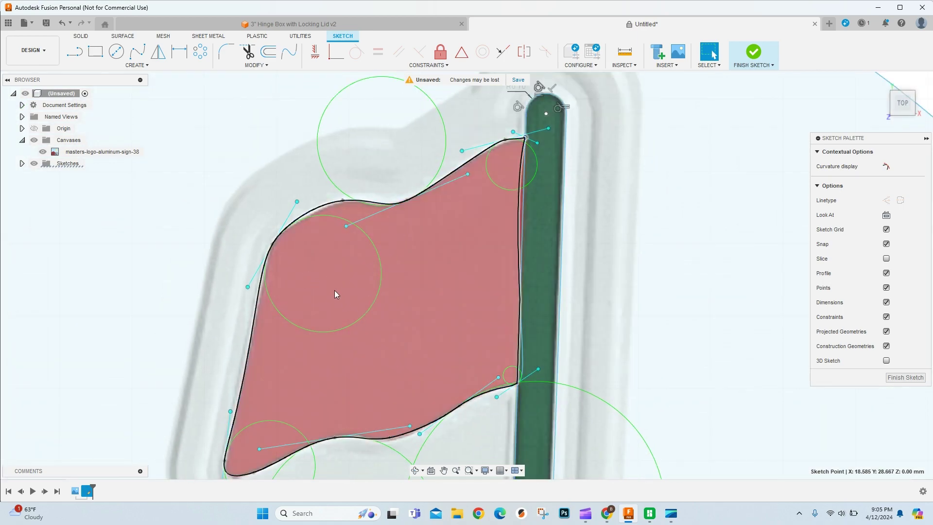
{"action": "scroll", "coordinate": [345, 281], "scroll_direction": "down", "scroll_amount": 4}
{"action": "scroll", "coordinate": [354, 263], "scroll_direction": "down", "scroll_amount": 4}
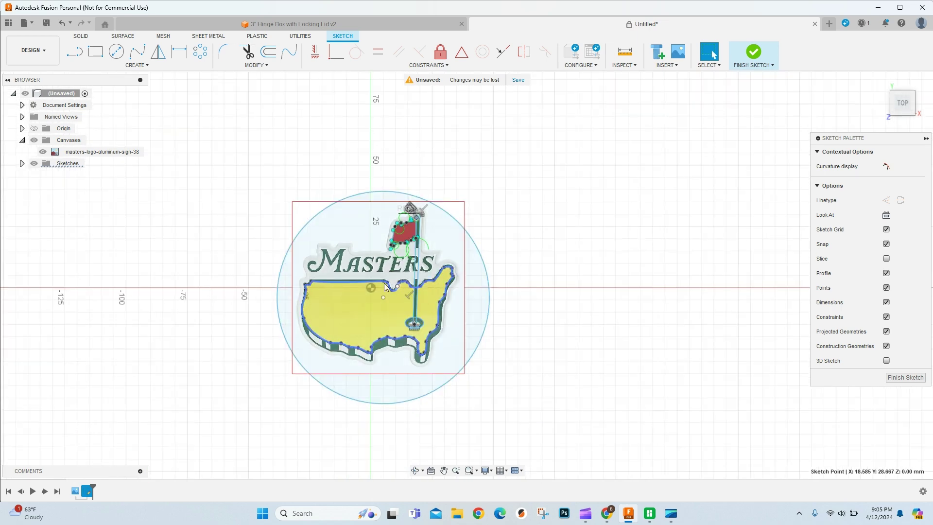
{"action": "left_click", "coordinate": [753, 53]}
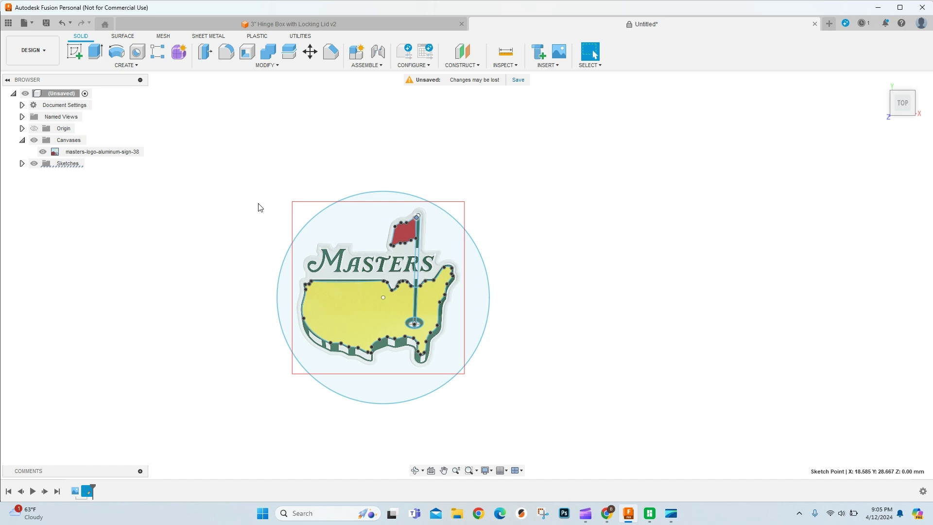
- Start an extrusion of the map profile surrounding the golf hole, with a distance of -1 mm
{"action": "left_click", "coordinate": [357, 320]}
{"action": "scroll", "coordinate": [357, 320], "scroll_direction": "up", "scroll_amount": 5}
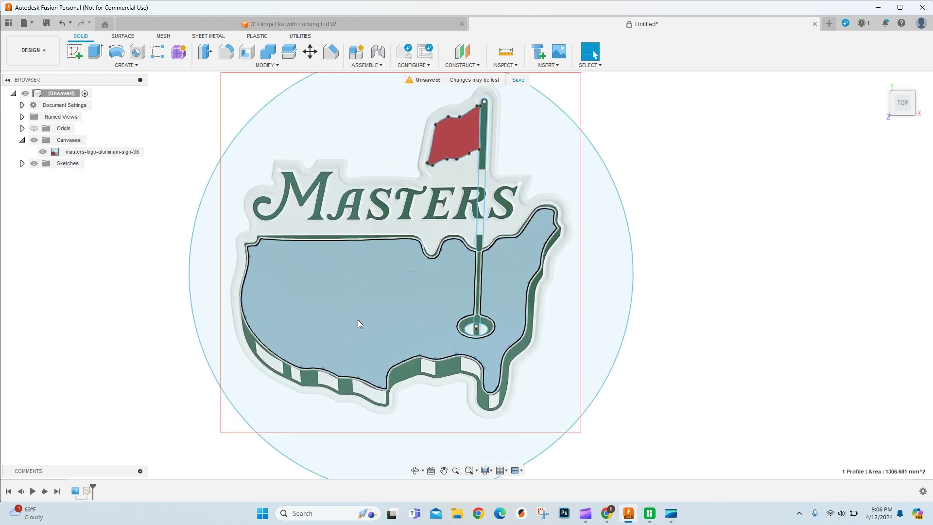
{"action": "key", "text": "e"}
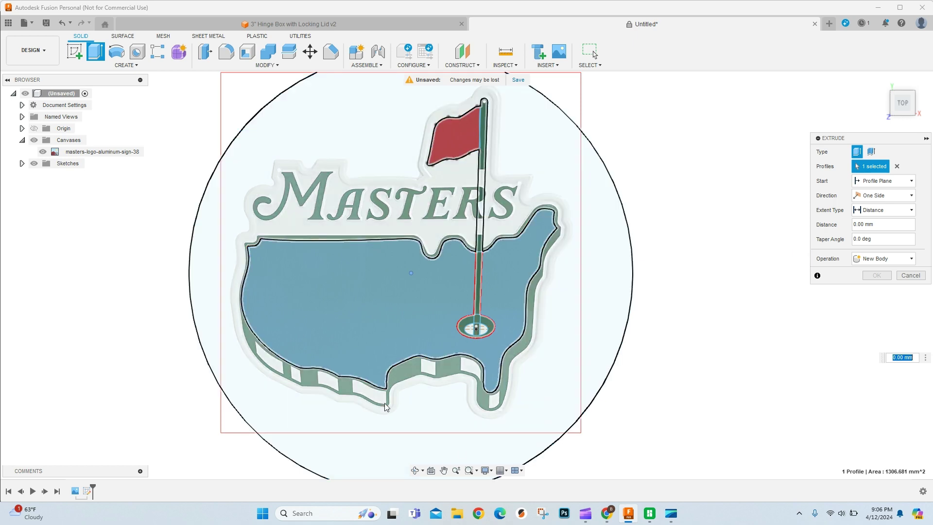
{"action": "left_click", "coordinate": [434, 289]}
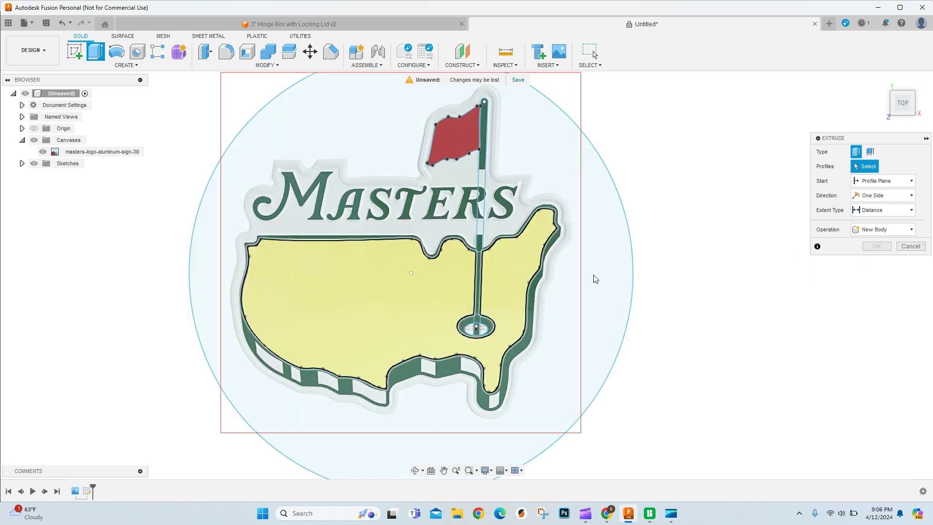
{"action": "left_click", "coordinate": [368, 311]}
{"action": "scroll", "coordinate": [371, 279], "scroll_direction": "down", "scroll_amount": 3}
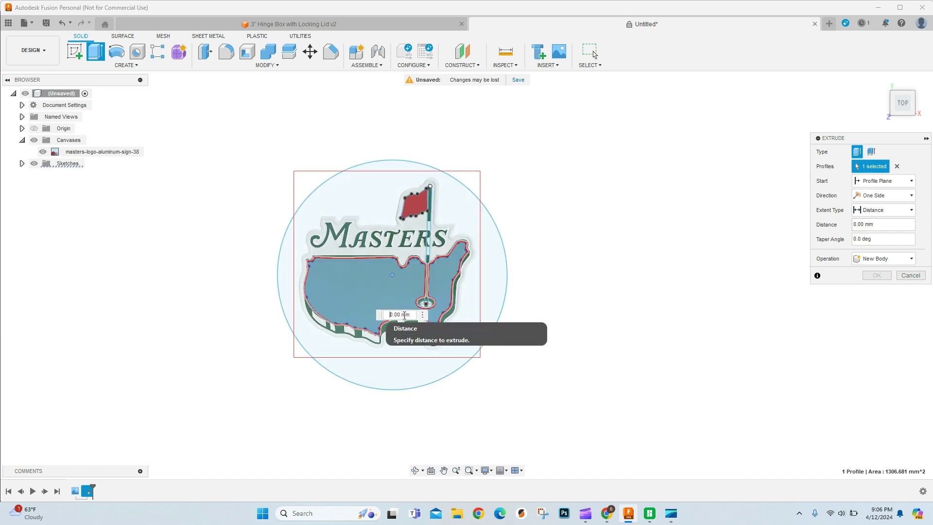
{"action": "type", "text": "-0100"}
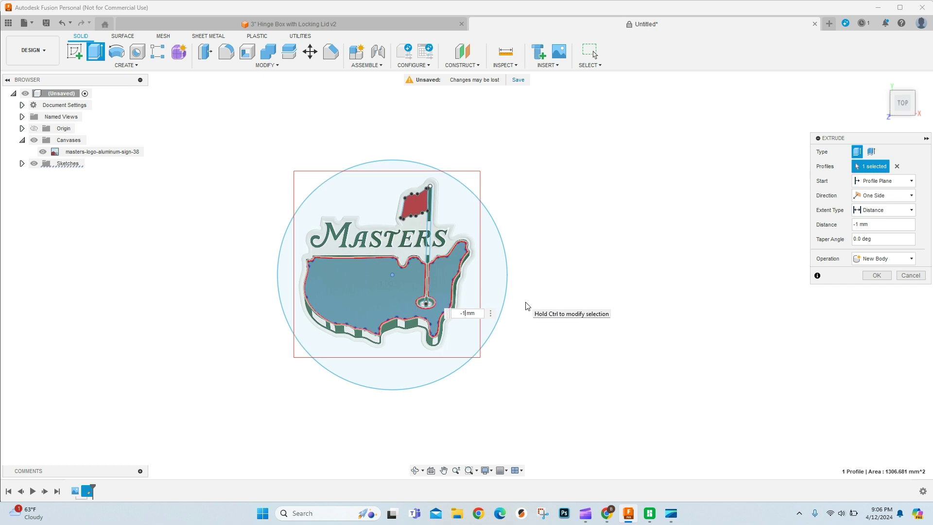
- Change the map extrusion to 2 mm upward as a new body, excluding the surrounding circle profile, and hide the logo canvas
{"action": "left_click", "coordinate": [906, 102]}
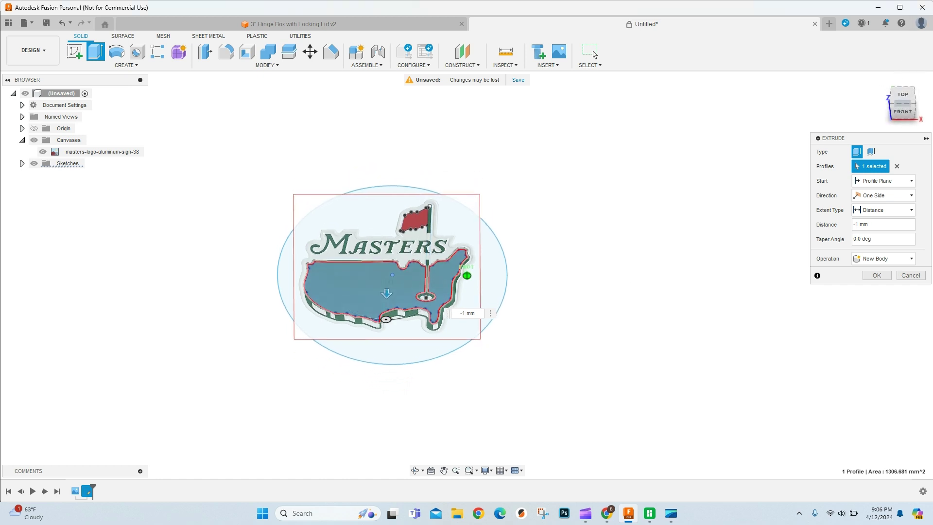
{"action": "scroll", "coordinate": [395, 272], "scroll_direction": "up", "scroll_amount": 3}
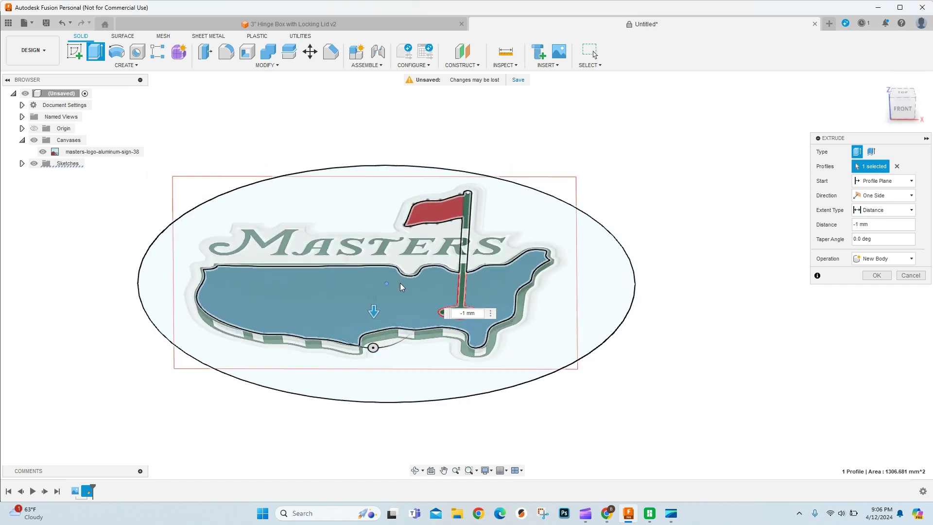
{"action": "scroll", "coordinate": [377, 299], "scroll_direction": "down", "scroll_amount": 1}
{"action": "left_click_drag", "start_coordinate": [374, 311], "coordinate": [378, 317]}
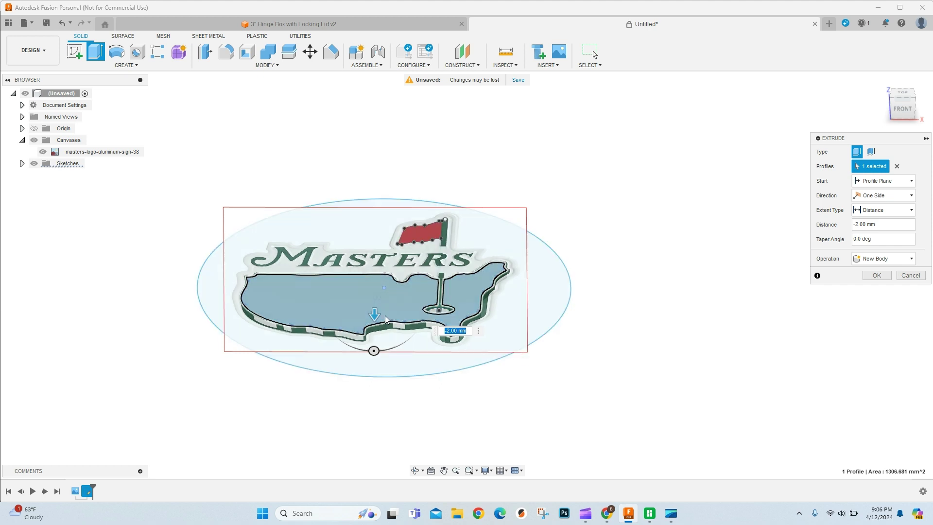
{"action": "left_click_drag", "start_coordinate": [378, 308], "coordinate": [380, 300]}
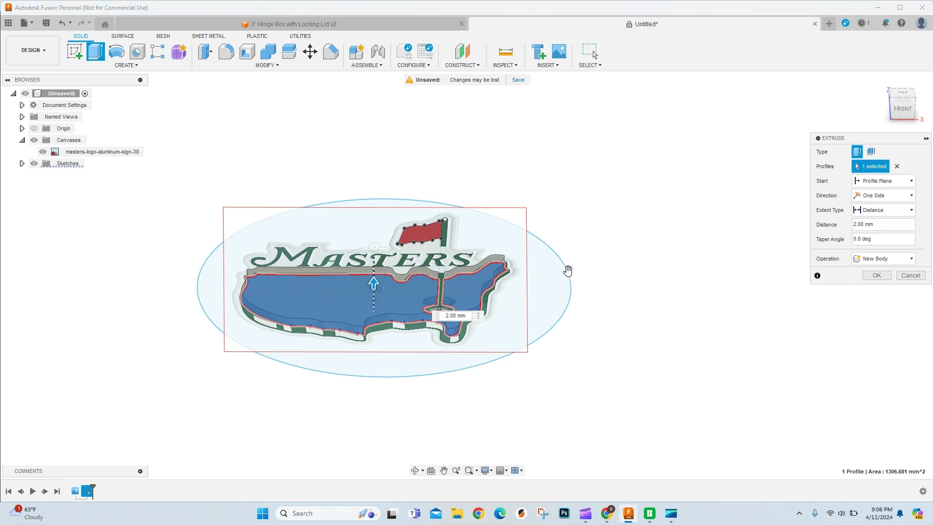
{"action": "left_click", "coordinate": [562, 289]}
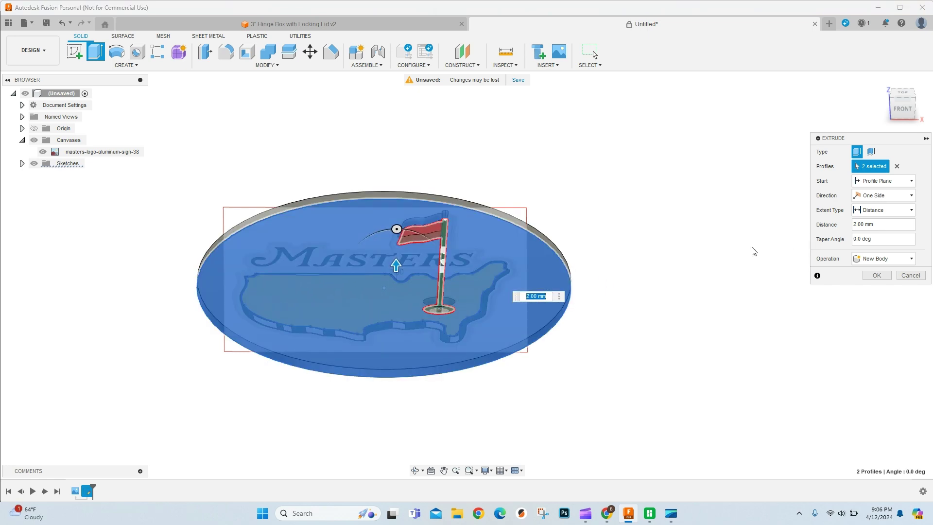
{"action": "left_click", "coordinate": [538, 257]}
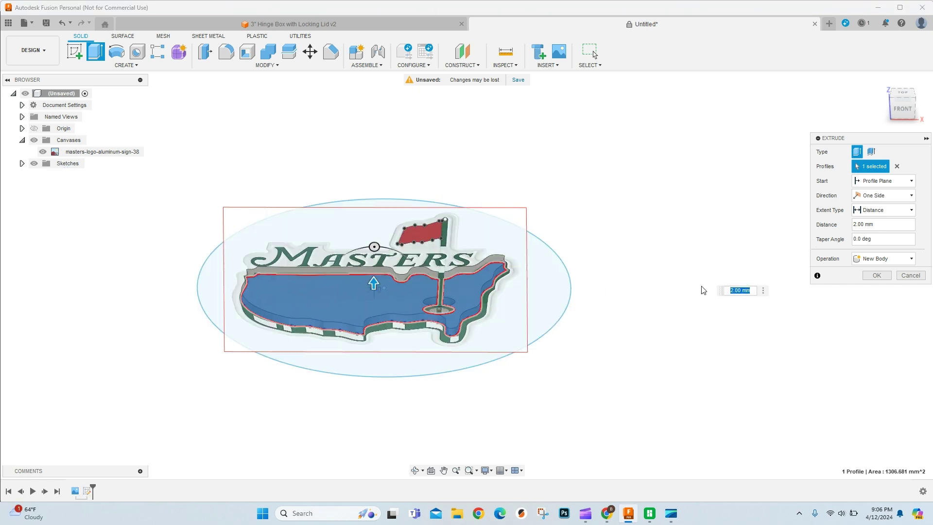
{"action": "left_click", "coordinate": [877, 275]}
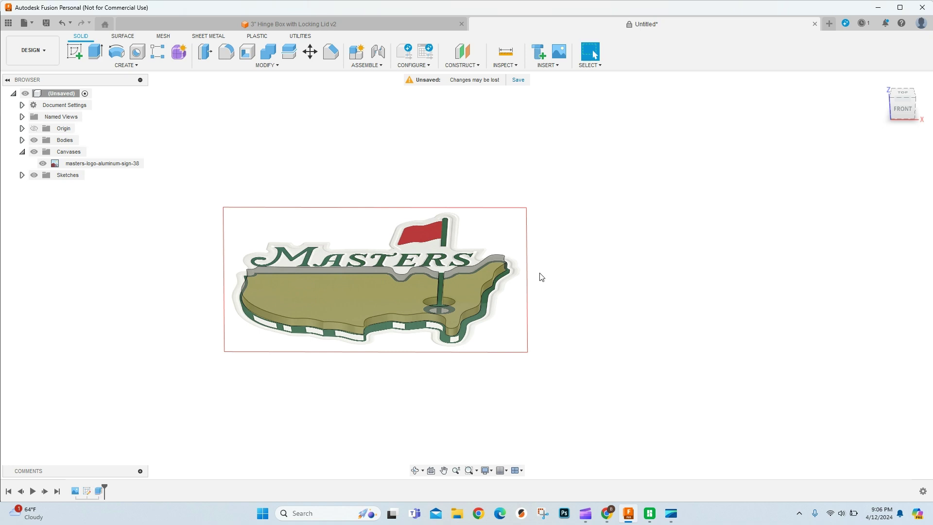
{"action": "left_click", "coordinate": [43, 163]}
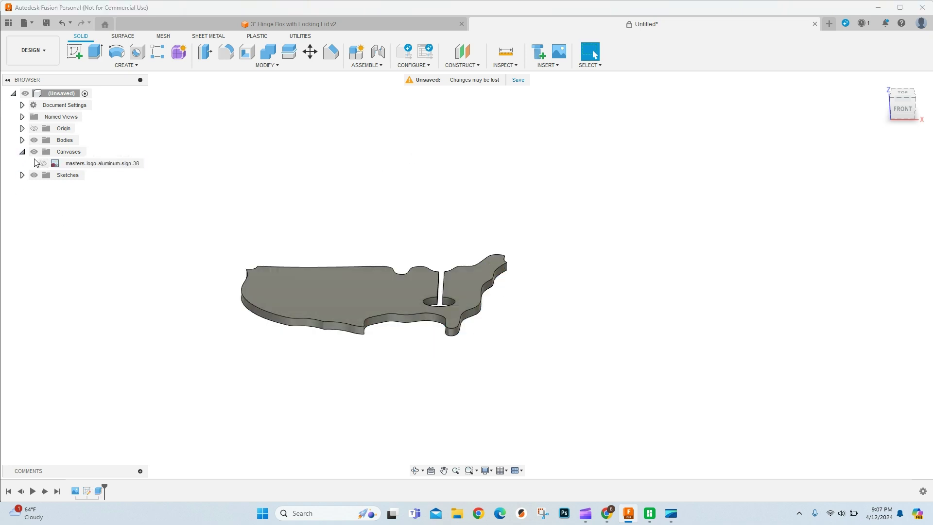
- Show Sketch1 again and extrude the circle profile surrounding the map 1 mm upward, joined to the map body
{"action": "left_click", "coordinate": [22, 175]}
{"action": "left_click", "coordinate": [43, 186]}
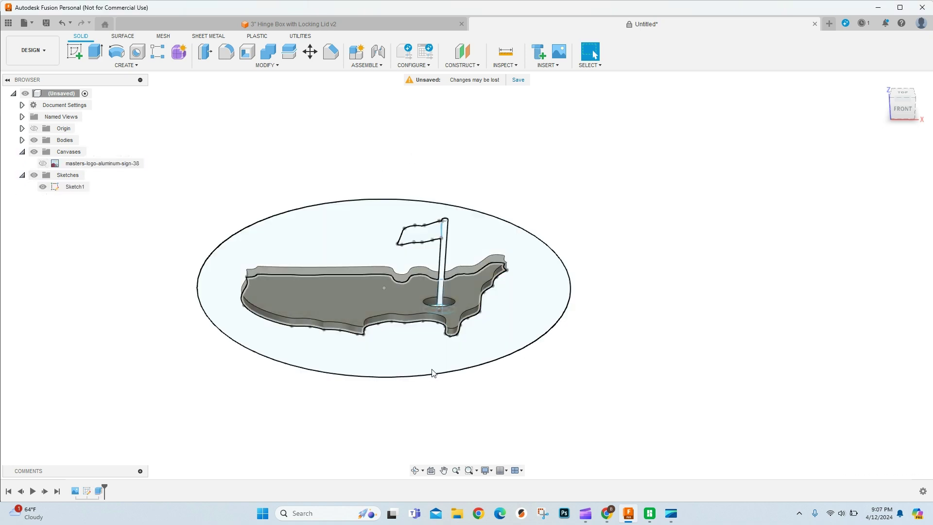
{"action": "left_click", "coordinate": [433, 373]}
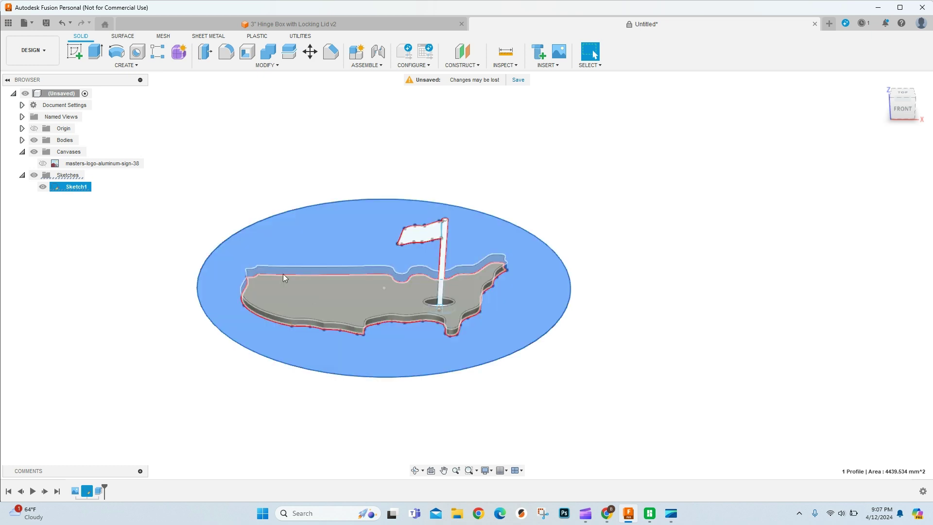
{"action": "left_click", "coordinate": [94, 52]}
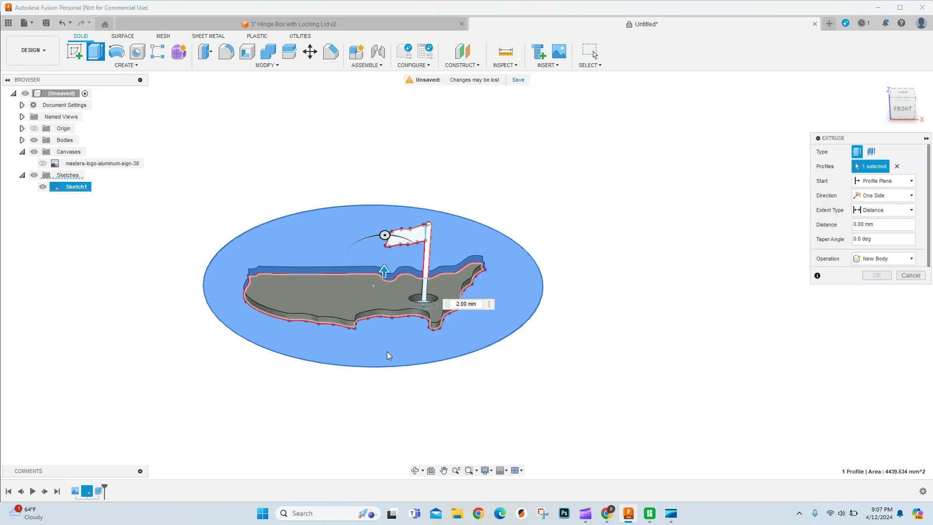
{"action": "mouse_move", "coordinate": [385, 272]}
{"action": "left_mouse_down"}
{"action": "mouse_move", "coordinate": [389, 305]}
{"action": "mouse_move", "coordinate": [389, 264]}
{"action": "left_mouse_up"}
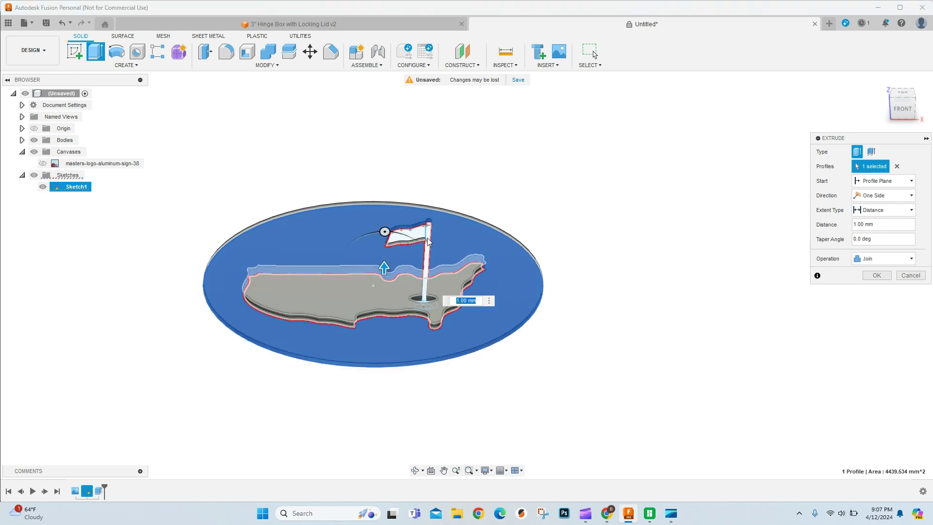
{"action": "scroll", "coordinate": [423, 237], "scroll_direction": "up", "scroll_amount": 2}
{"action": "left_click", "coordinate": [902, 93]}
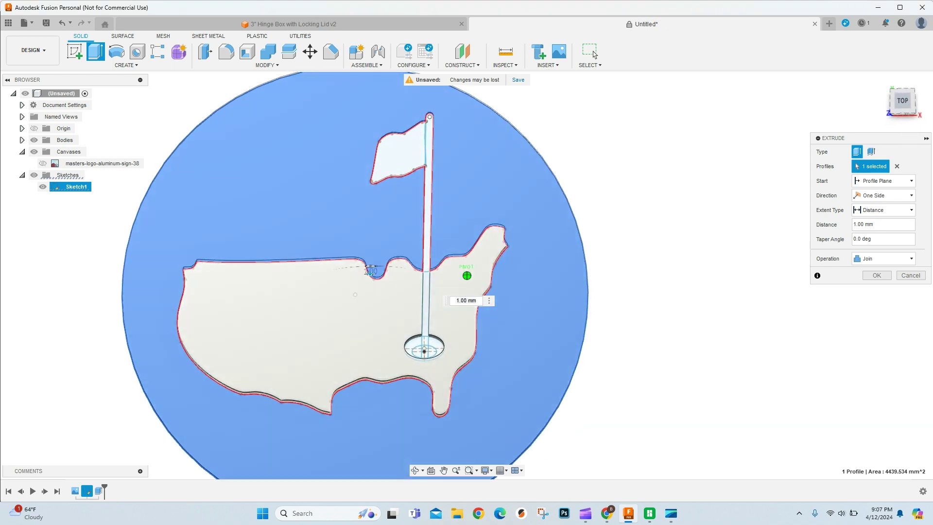
{"action": "scroll", "coordinate": [437, 368], "scroll_direction": "up", "scroll_amount": 5}
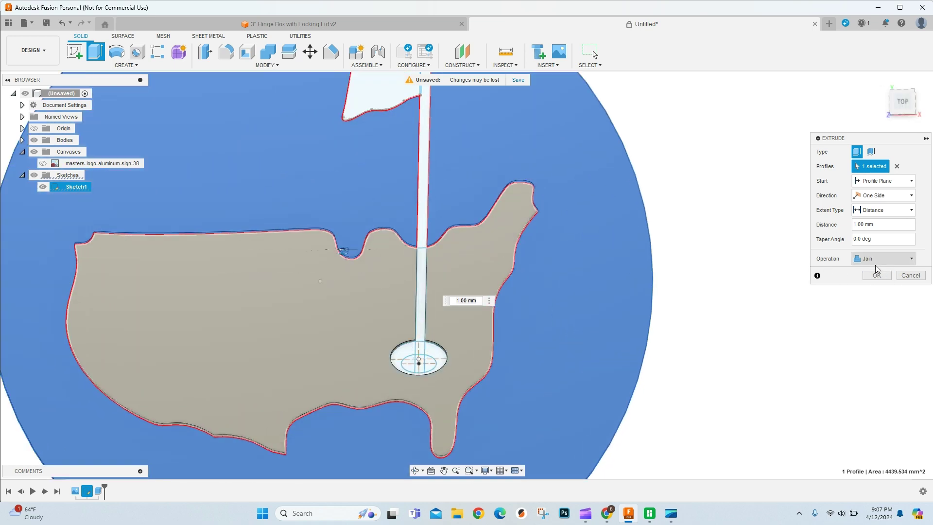
{"action": "left_click", "coordinate": [876, 276]}
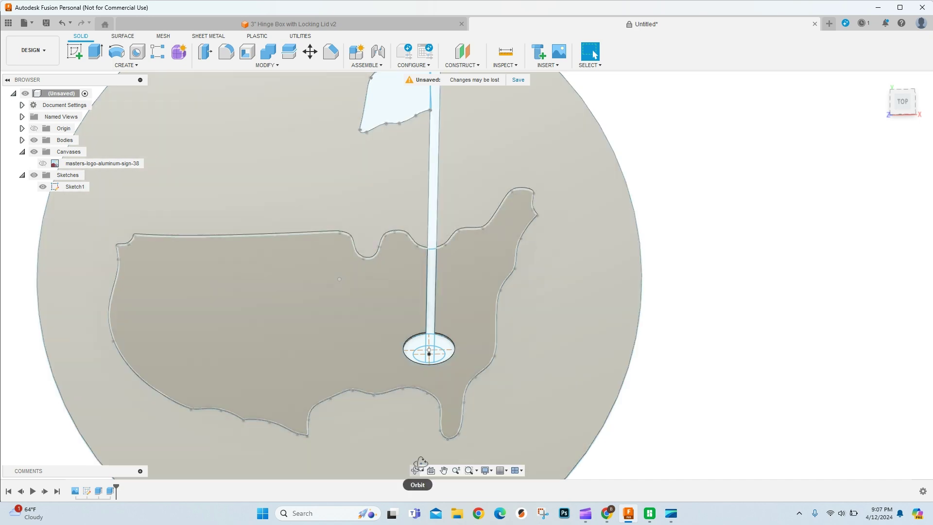
- Start an extrusion and select the golf hole's ring profile together with the flagpole's lower profiles down into the hole
{"action": "left_click", "coordinate": [416, 469]}
{"action": "left_click_drag", "start_coordinate": [421, 437], "coordinate": [564, 336]}
{"action": "left_click_drag", "start_coordinate": [563, 361], "coordinate": [481, 286]}
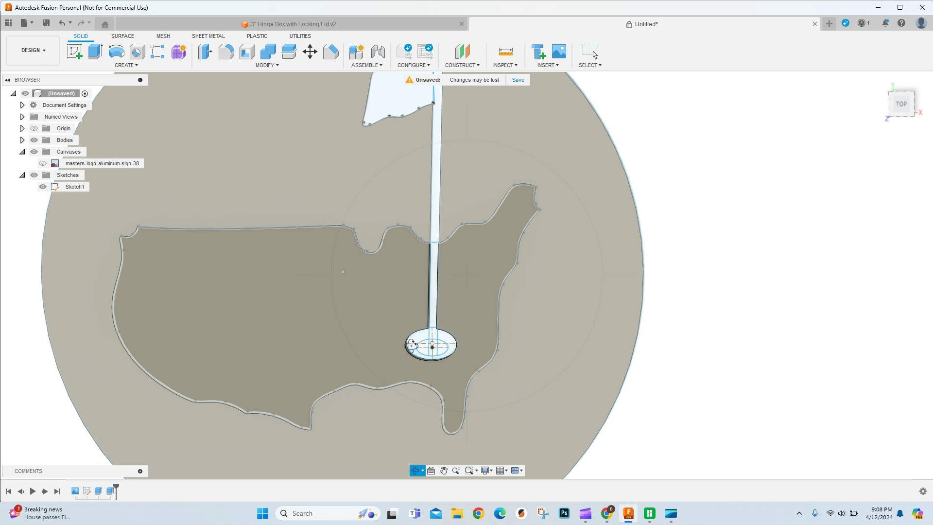
{"action": "key", "text": "Escape"}
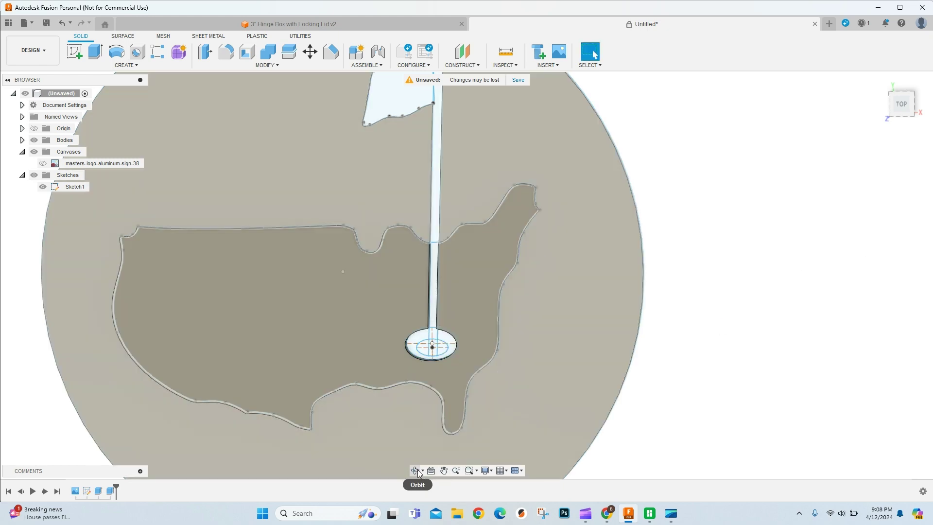
{"action": "left_click", "coordinate": [418, 472]}
{"action": "mouse_move", "coordinate": [642, 400]}
{"action": "left_mouse_down"}
{"action": "mouse_move", "coordinate": [637, 335]}
{"action": "mouse_move", "coordinate": [652, 357]}
{"action": "mouse_move", "coordinate": [652, 401]}
{"action": "left_mouse_up"}
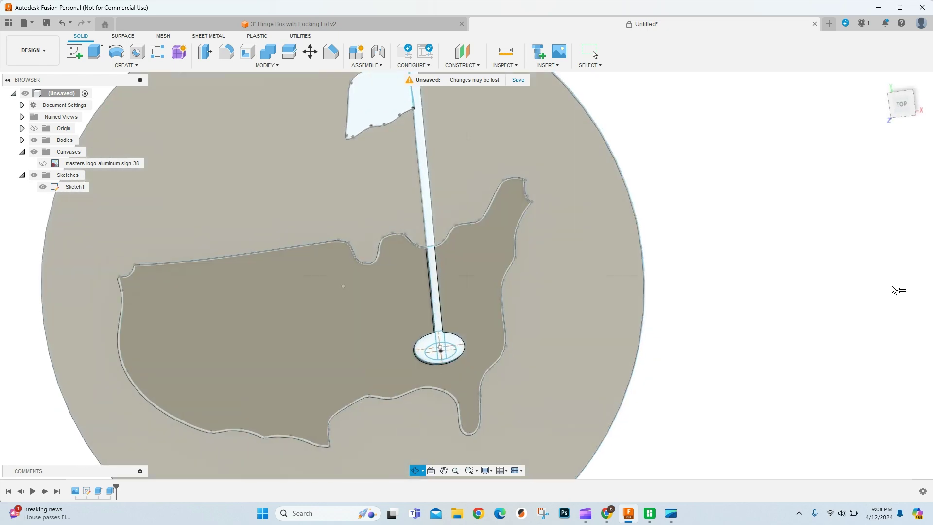
{"action": "key", "text": "Escape"}
{"action": "left_click", "coordinate": [451, 341]}
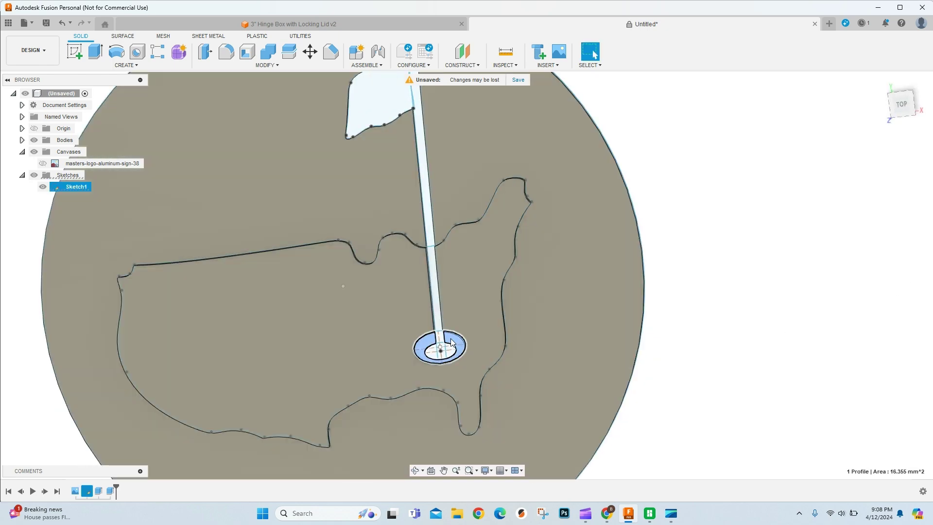
{"action": "left_click", "coordinate": [93, 53]}
{"action": "left_click", "coordinate": [433, 279]}
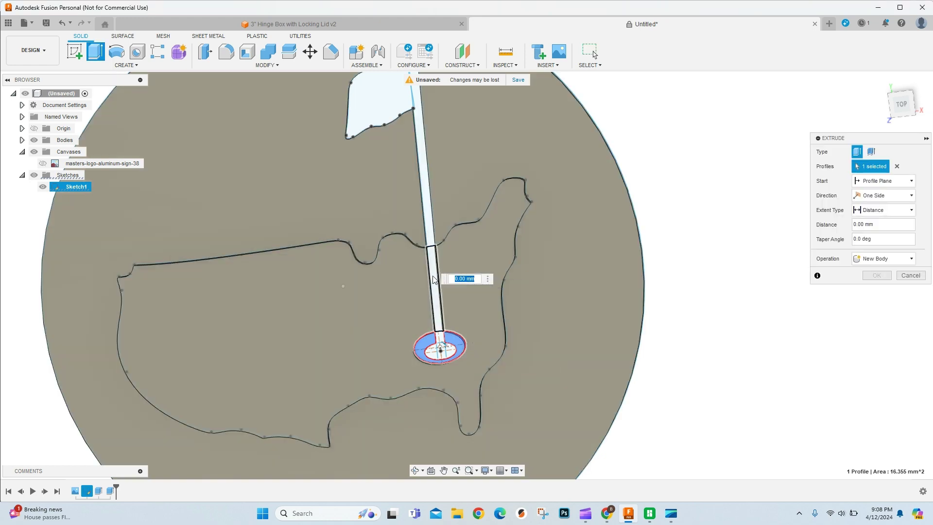
{"action": "scroll", "coordinate": [441, 340], "scroll_direction": "up", "scroll_amount": 2}
{"action": "left_click", "coordinate": [440, 339]}
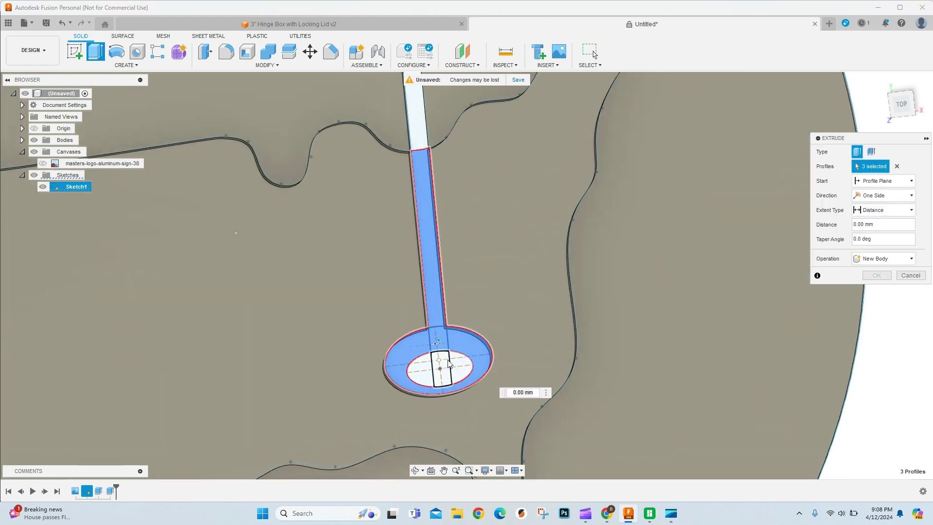
{"action": "left_click", "coordinate": [448, 363]}
- Add the flagpole's upper profile and the thin sliver where the flag's edge overlaps the pole to the extrusion selection
{"action": "scroll", "coordinate": [466, 272], "scroll_direction": "down", "scroll_amount": 5}
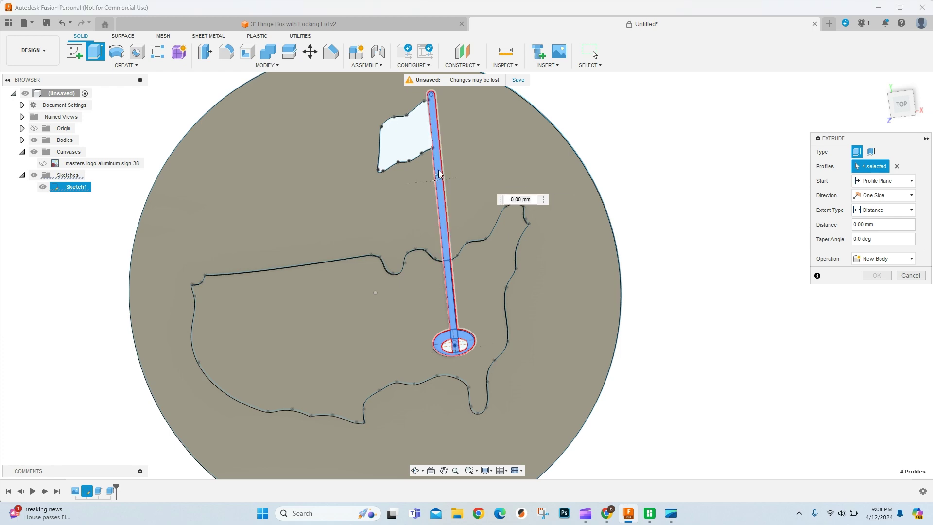
{"action": "scroll", "coordinate": [438, 174], "scroll_direction": "up", "scroll_amount": 5}
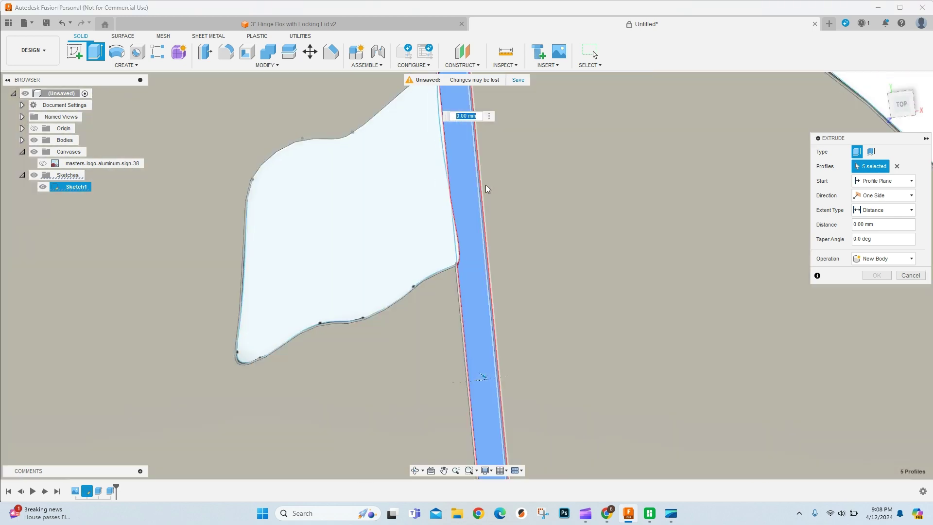
{"action": "left_click", "coordinate": [459, 253]}
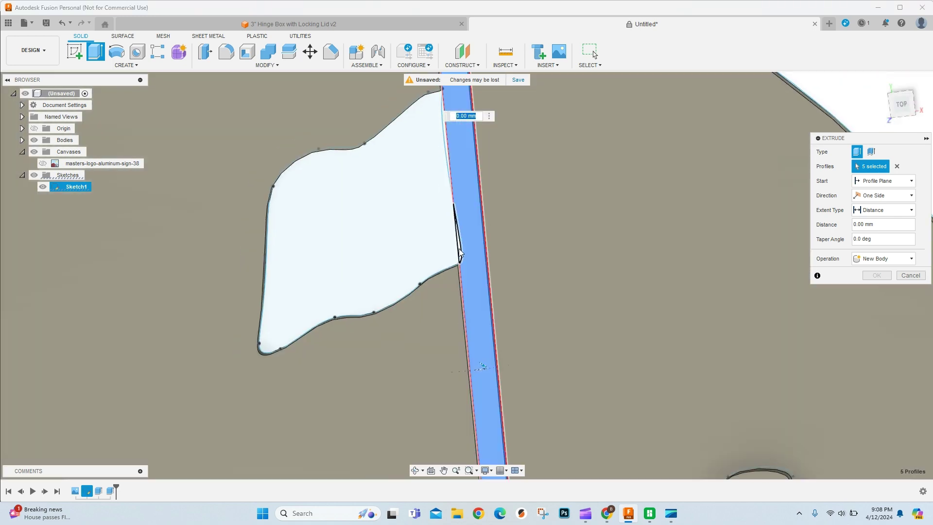
{"action": "left_click", "coordinate": [468, 149]}
{"action": "scroll", "coordinate": [471, 147], "scroll_direction": "down", "scroll_amount": 3}
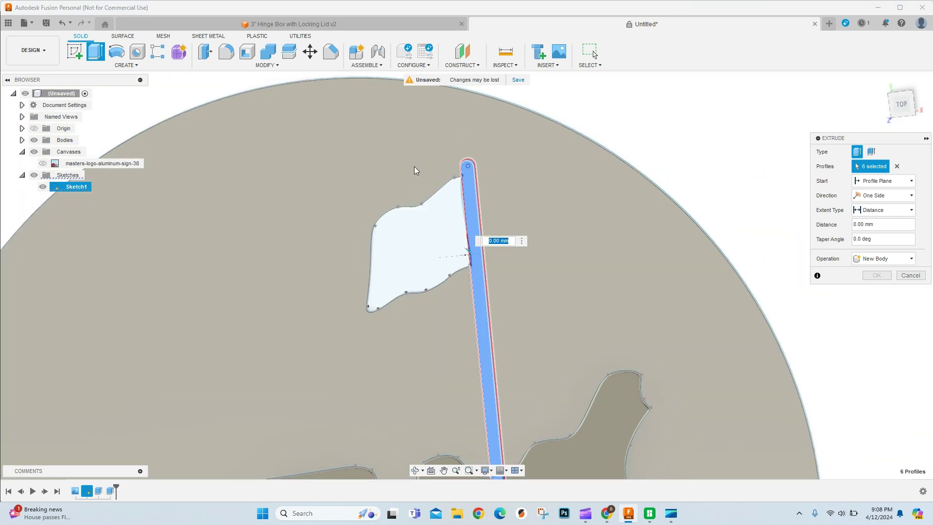
{"action": "scroll", "coordinate": [414, 170], "scroll_direction": "down", "scroll_amount": 3}
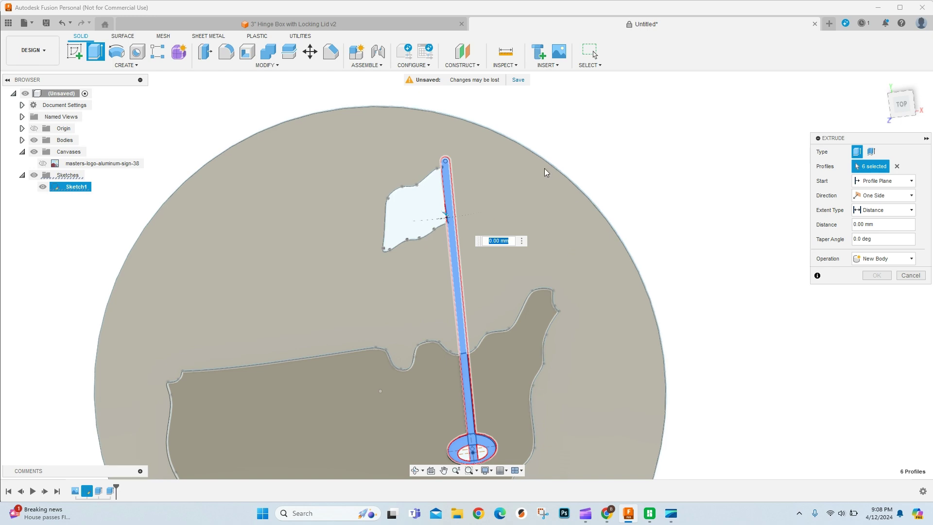
{"action": "scroll", "coordinate": [531, 144], "scroll_direction": "down", "scroll_amount": 4}
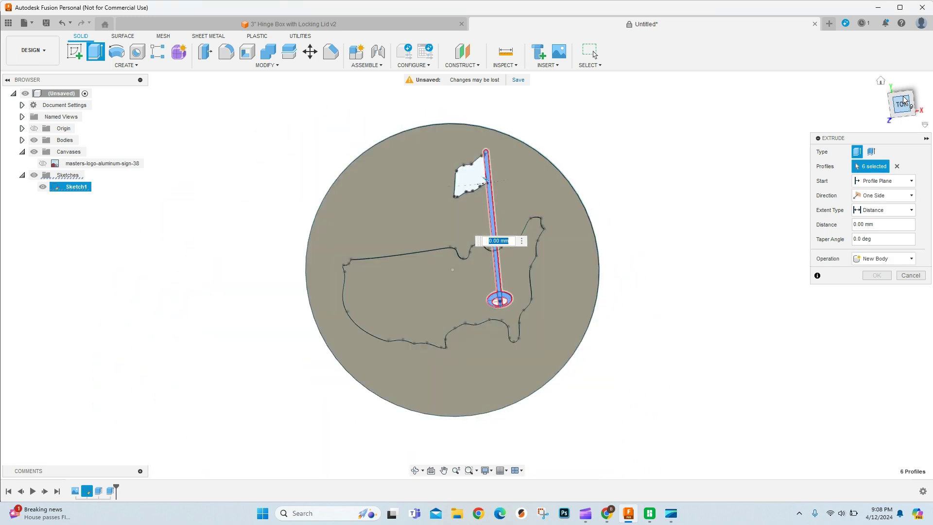
- Extrude the selected flagpole and golf hole ring profiles 1.5 mm upward with the Join operation
{"action": "mouse_move", "coordinate": [467, 271]}
{"action": "middle_mouse_down", "text": "shift"}
{"action": "mouse_move", "coordinate": [483, 194]}
{"action": "mouse_move", "coordinate": [487, 208]}
{"action": "middle_mouse_up", "text": "shift"}
{"action": "scroll", "coordinate": [526, 317], "scroll_direction": "up", "scroll_amount": 1}
{"action": "scroll", "coordinate": [498, 346], "scroll_direction": "up", "scroll_amount": 4}
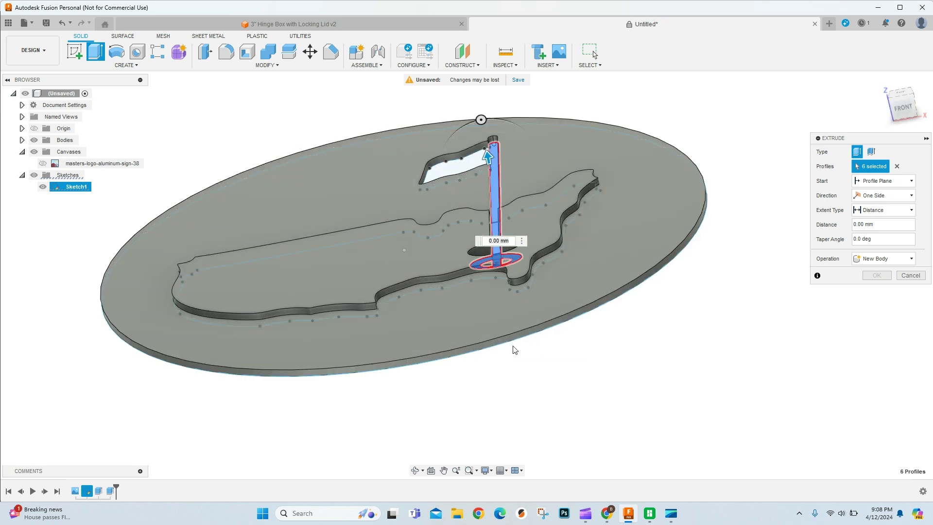
{"action": "mouse_move", "coordinate": [488, 154]}
{"action": "left_mouse_down"}
{"action": "mouse_move", "coordinate": [486, 125]}
{"action": "mouse_move", "coordinate": [489, 144]}
{"action": "left_mouse_up"}
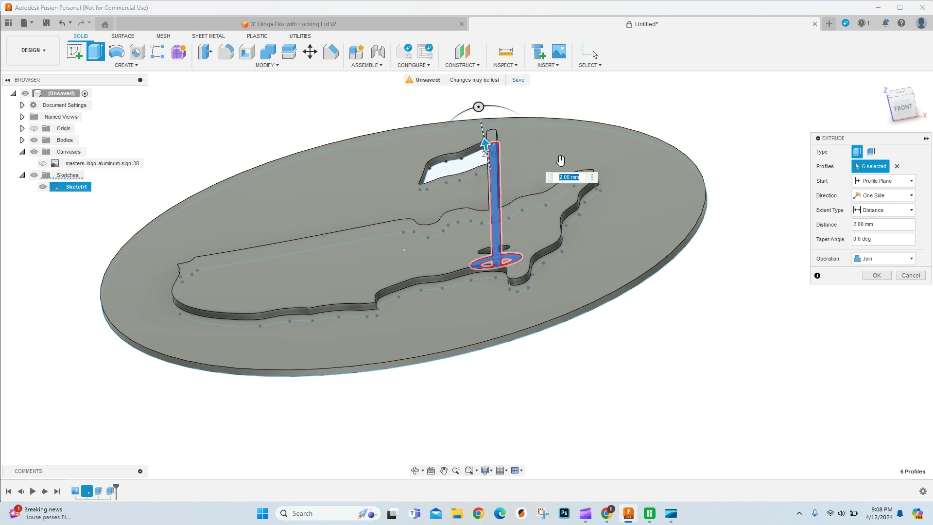
{"action": "left_click", "coordinate": [565, 176]}
{"action": "left_click", "coordinate": [565, 177]}
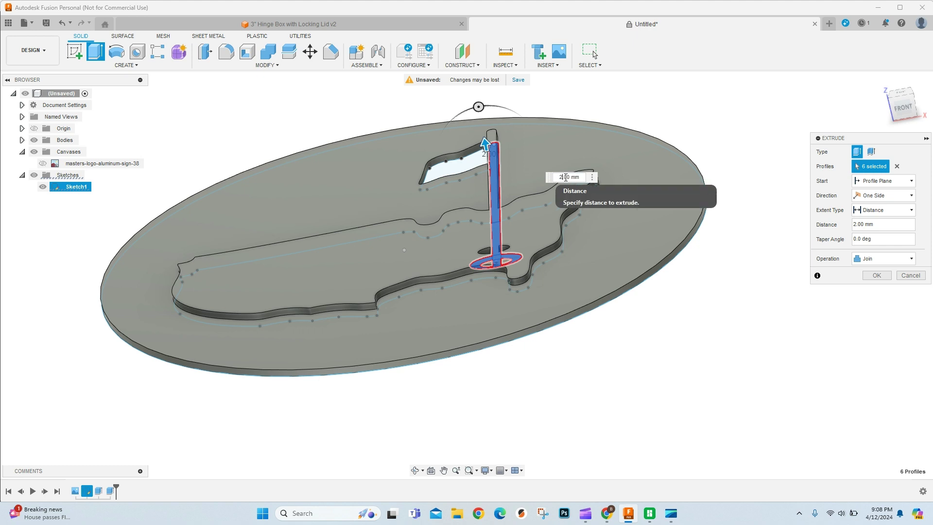
{"action": "key", "text": "BackSpace"}
{"action": "type", "text": "1"}
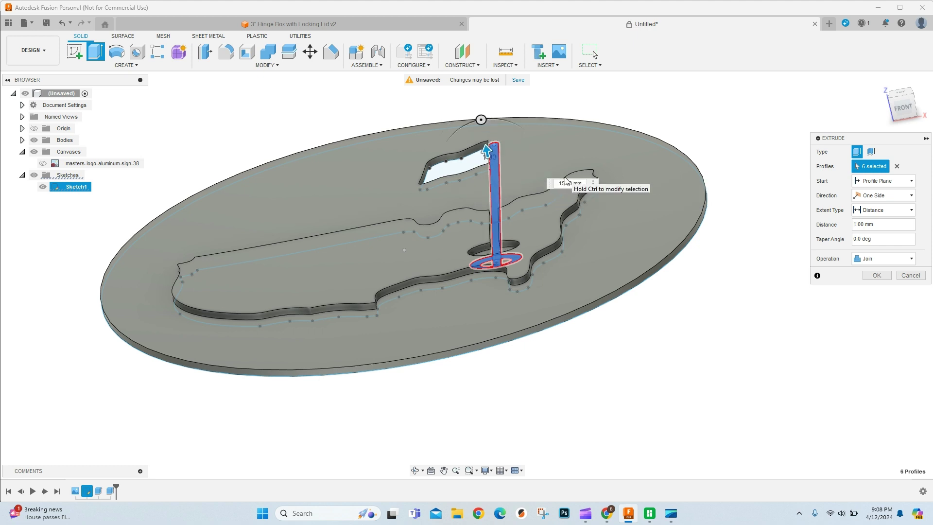
{"action": "type", "text": "5"}
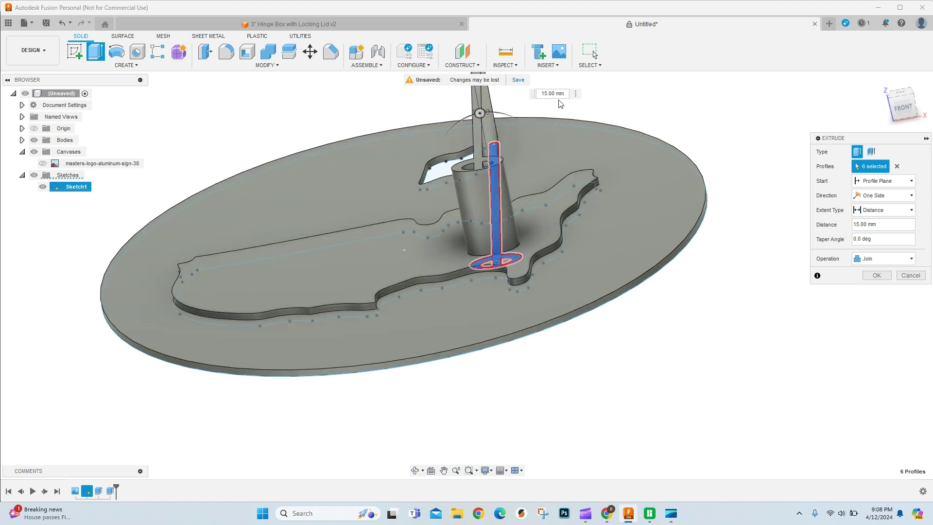
{"action": "key", "text": "Left"}
{"action": "type", "text": "."}
{"action": "key", "text": "Delete"}
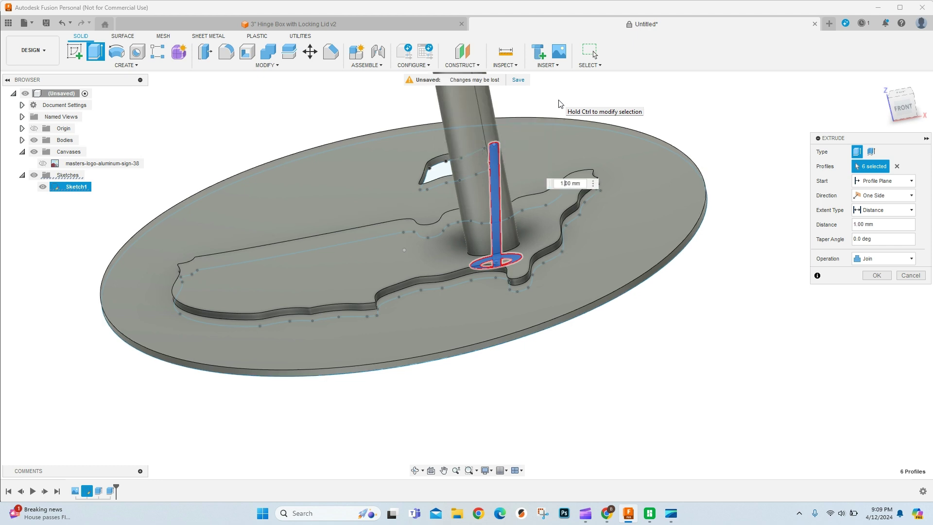
{"action": "scroll", "coordinate": [560, 104], "scroll_direction": "down", "scroll_amount": 2}
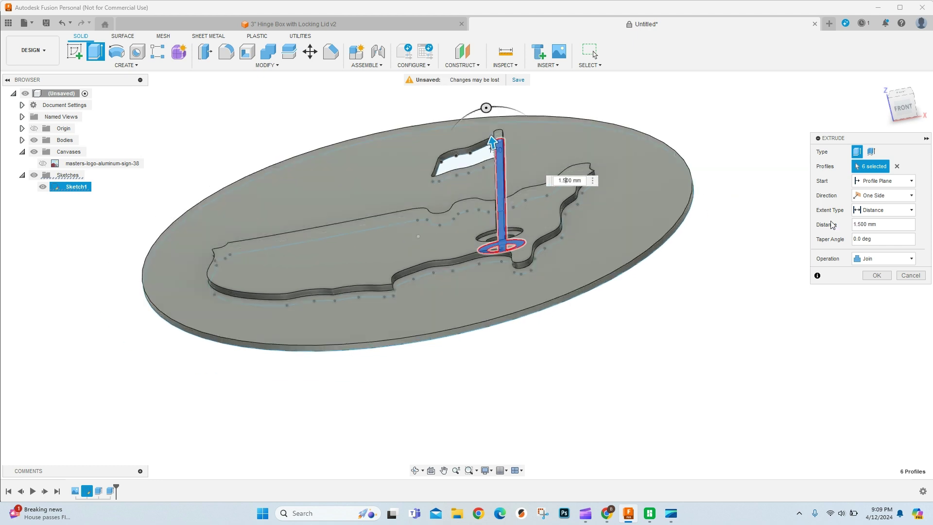
{"action": "left_click", "coordinate": [876, 275]}
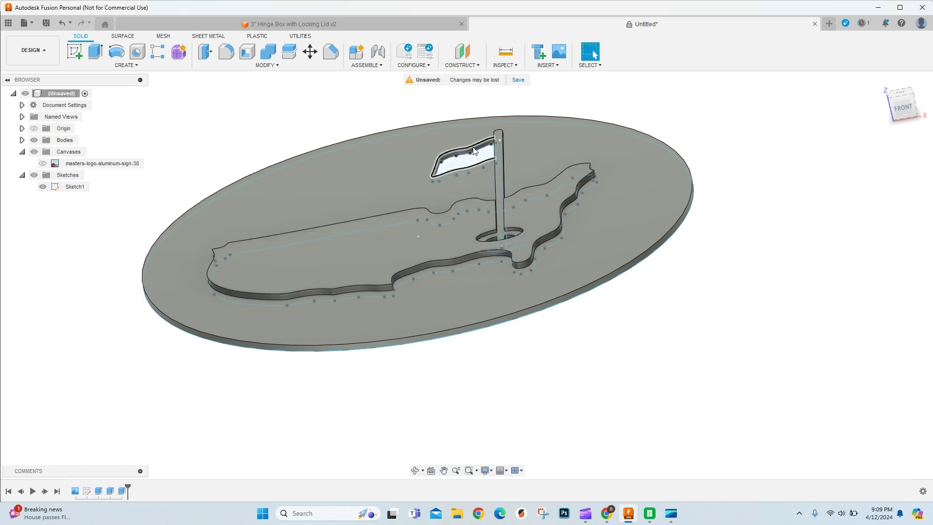
- Extrude the flag profile 2.5 mm upward as a new body
{"action": "left_click", "coordinate": [483, 153]}
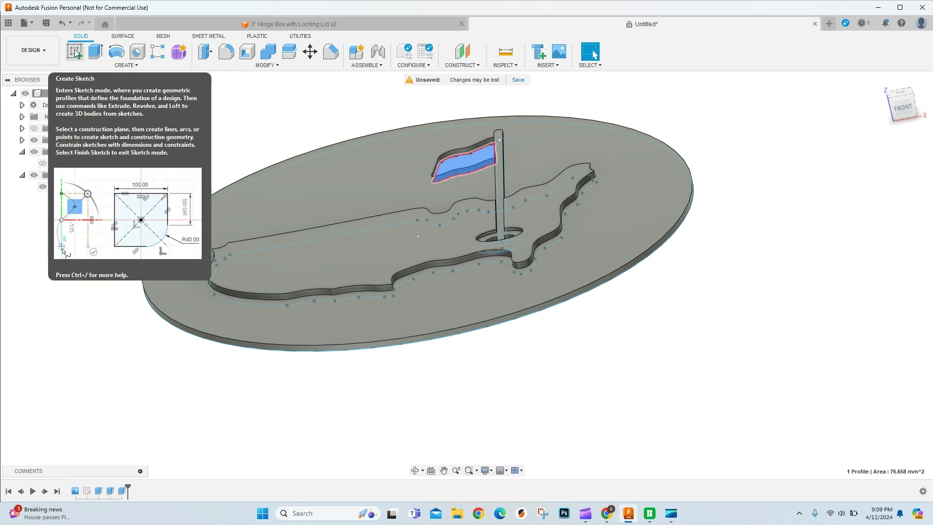
{"action": "left_click", "coordinate": [96, 51]}
{"action": "scroll", "coordinate": [468, 143], "scroll_direction": "up", "scroll_amount": 3}
{"action": "scroll", "coordinate": [469, 143], "scroll_direction": "down", "scroll_amount": 2}
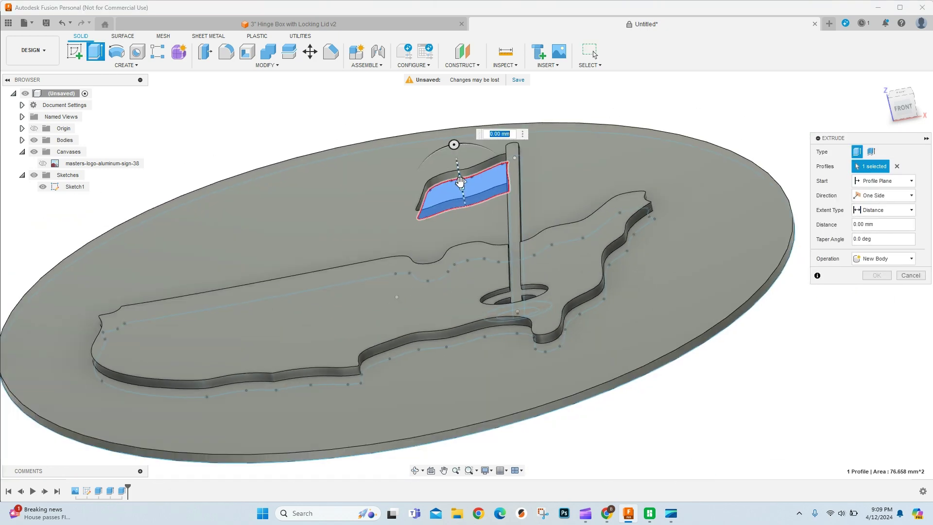
{"action": "left_click_drag", "start_coordinate": [462, 190], "coordinate": [457, 164]}
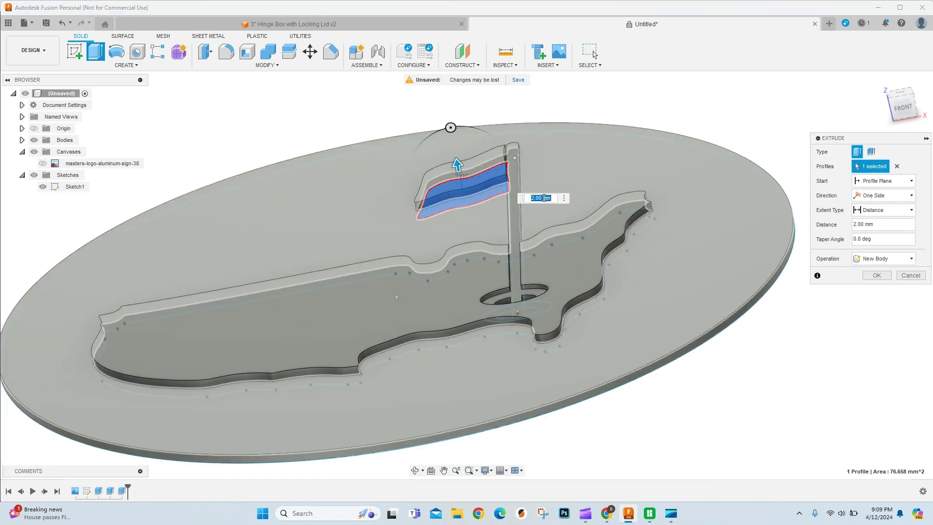
{"action": "left_click", "coordinate": [545, 198]}
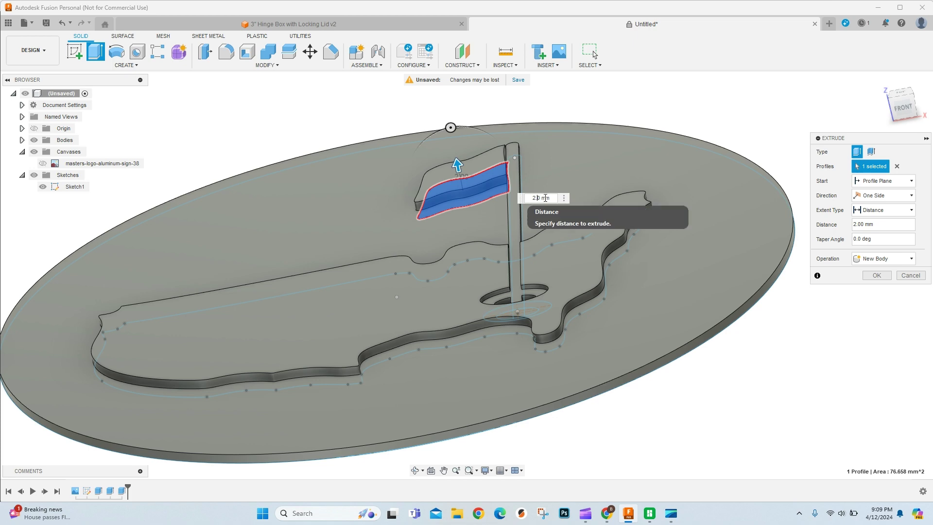
{"action": "type", "text": "5"}
{"action": "key", "text": "Return"}
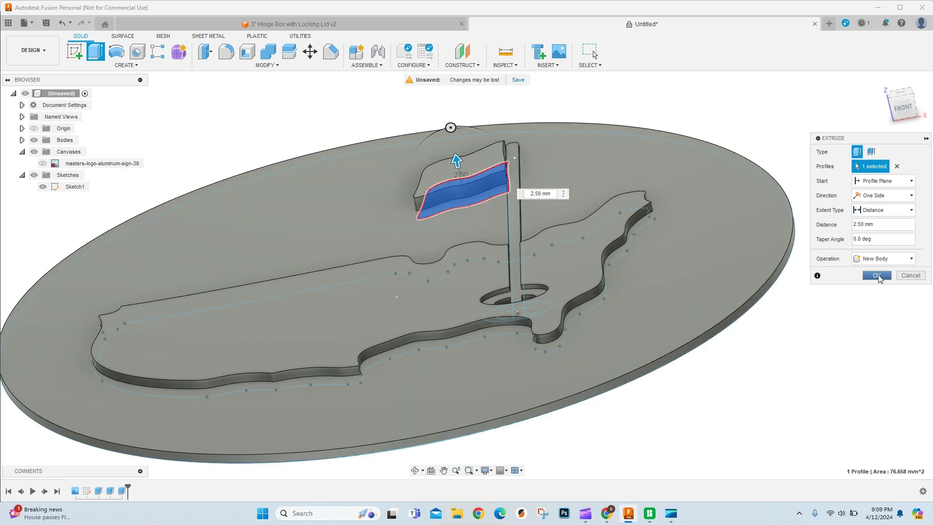
{"action": "left_click", "coordinate": [876, 275]}
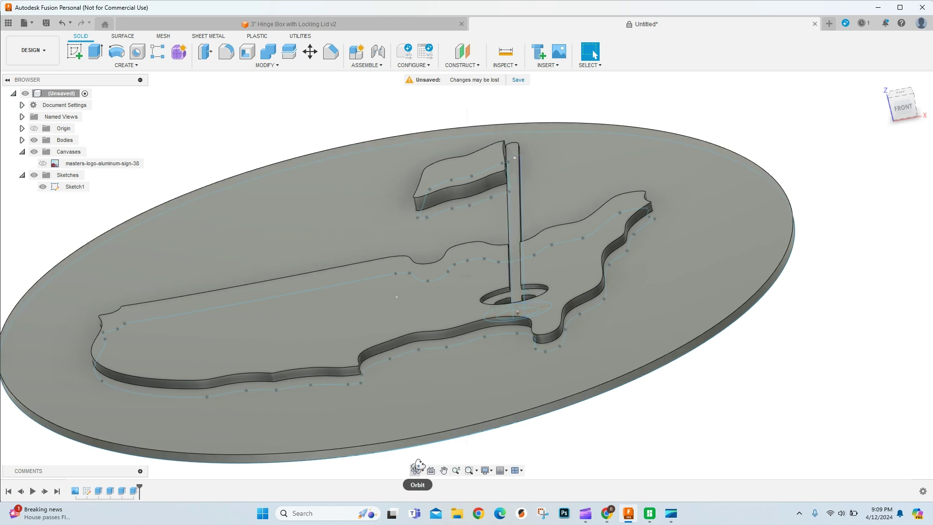
- Start an extrusion and select the two half-oval profiles inside the golf hole on either side of the flagpole
{"action": "left_click", "coordinate": [416, 469]}
{"action": "left_click_drag", "start_coordinate": [471, 371], "coordinate": [474, 408]}
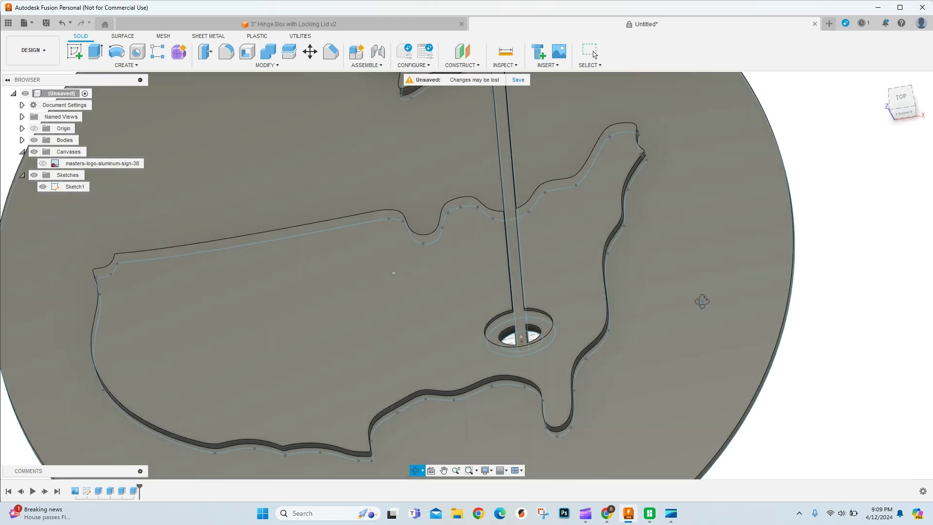
{"action": "left_click", "coordinate": [95, 51]}
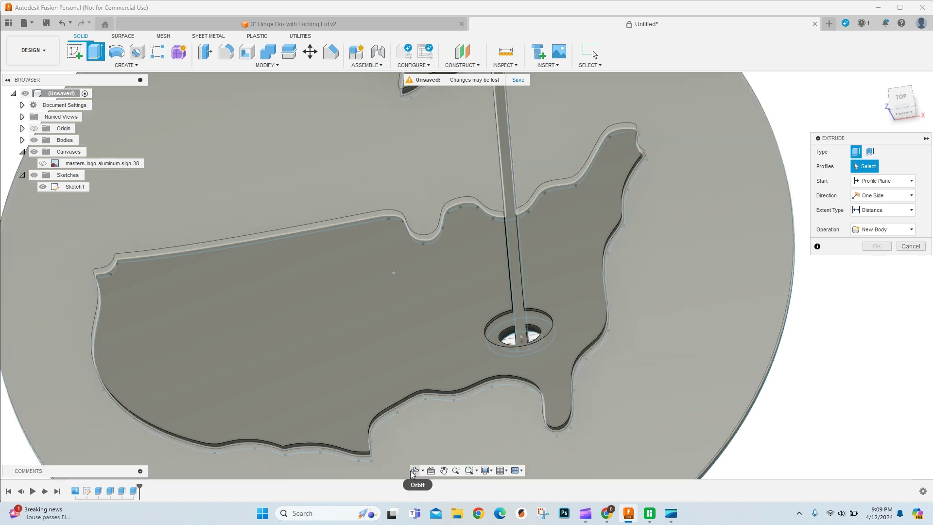
{"action": "left_click", "coordinate": [417, 470]}
{"action": "left_click_drag", "start_coordinate": [481, 432], "coordinate": [547, 316]}
{"action": "left_click_drag", "start_coordinate": [560, 276], "coordinate": [561, 305]}
{"action": "key", "text": "Escape"}
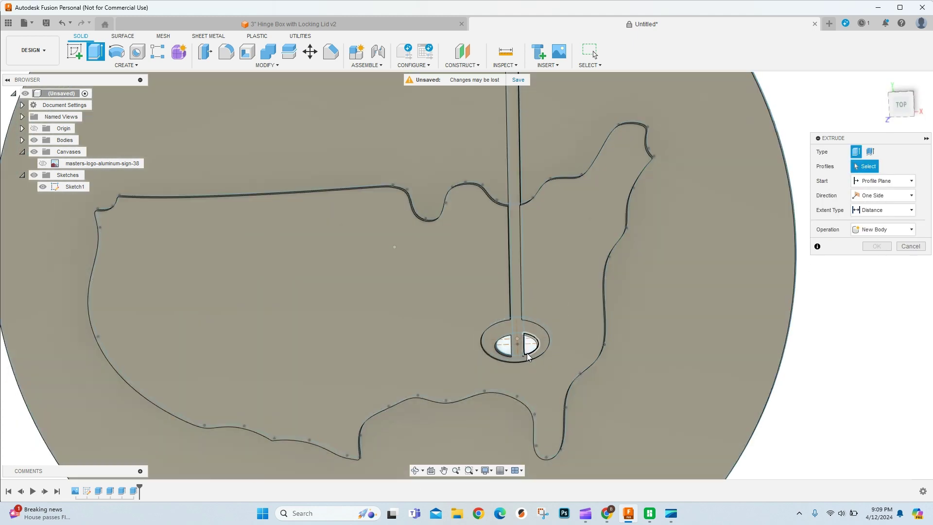
{"action": "scroll", "coordinate": [529, 347], "scroll_direction": "up", "scroll_amount": 1}
{"action": "left_click", "coordinate": [529, 349]}
{"action": "left_click", "coordinate": [500, 346]}
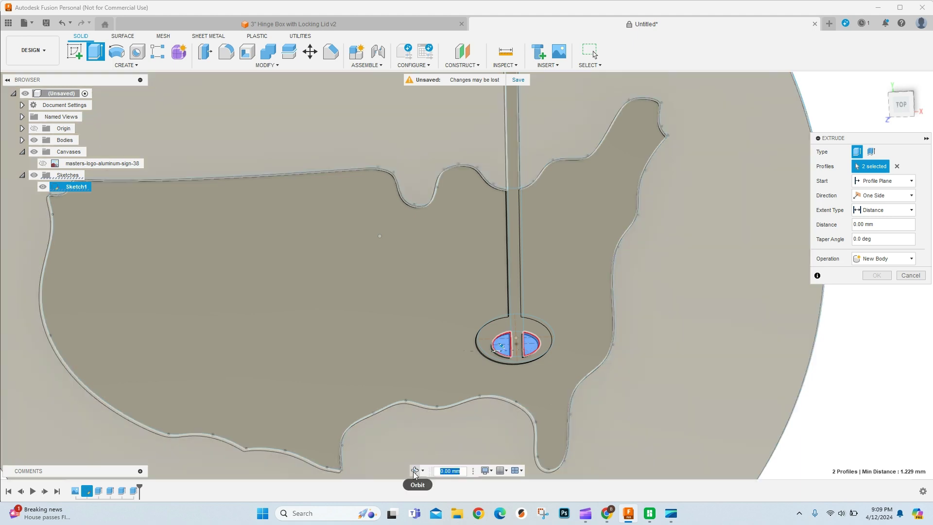
- Extrude the two selected golf hole profiles 1 mm upward with the Join operation
{"action": "left_click", "coordinate": [416, 470]}
{"action": "left_click_drag", "start_coordinate": [447, 416], "coordinate": [448, 385]}
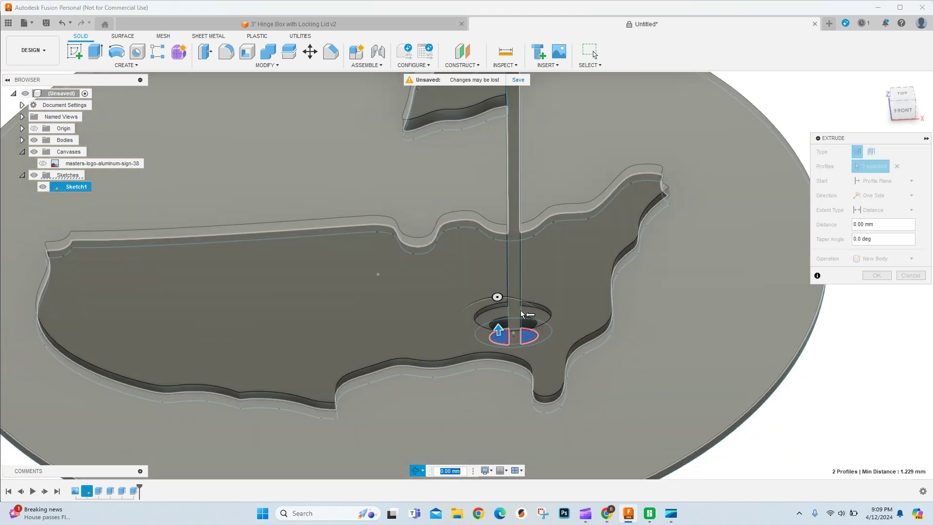
{"action": "key", "text": "Escape"}
{"action": "left_click_drag", "start_coordinate": [497, 329], "coordinate": [497, 321]}
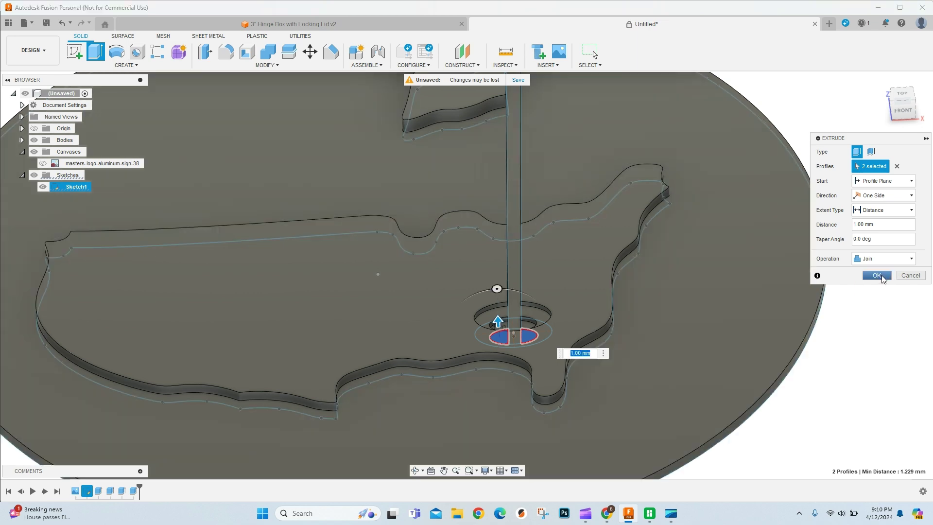
{"action": "left_click", "coordinate": [881, 278]}
{"action": "scroll", "coordinate": [406, 319], "scroll_direction": "down", "scroll_amount": 3}
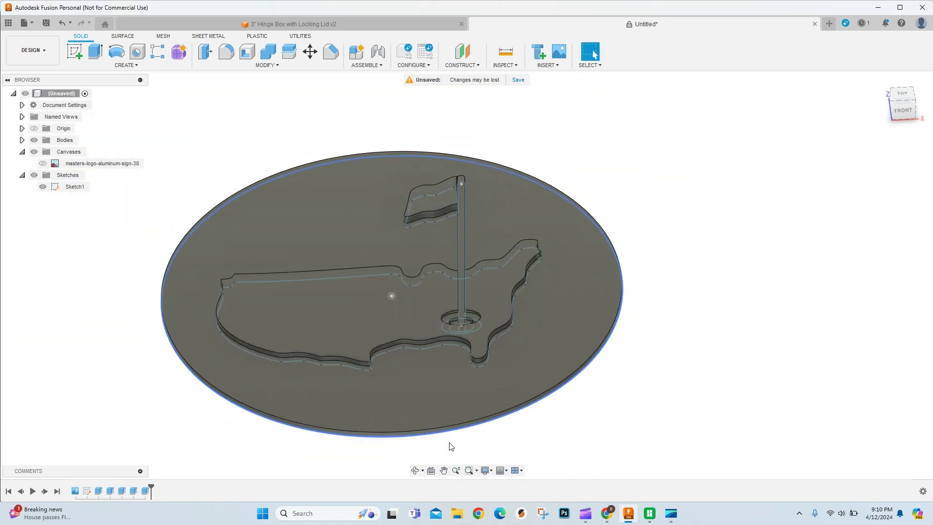
{"action": "left_click", "coordinate": [416, 470]}
{"action": "left_click_drag", "start_coordinate": [407, 365], "coordinate": [408, 405]}
{"action": "scroll", "coordinate": [398, 287], "scroll_direction": "down", "scroll_amount": 3}
{"action": "mouse_move", "coordinate": [424, 351]}
{"action": "left_mouse_down"}
{"action": "mouse_move", "coordinate": [410, 367]}
{"action": "mouse_move", "coordinate": [416, 305]}
{"action": "mouse_move", "coordinate": [416, 358]}
{"action": "mouse_move", "coordinate": [388, 354]}
{"action": "mouse_move", "coordinate": [428, 347]}
{"action": "mouse_move", "coordinate": [427, 321]}
{"action": "mouse_move", "coordinate": [425, 352]}
{"action": "left_mouse_up"}
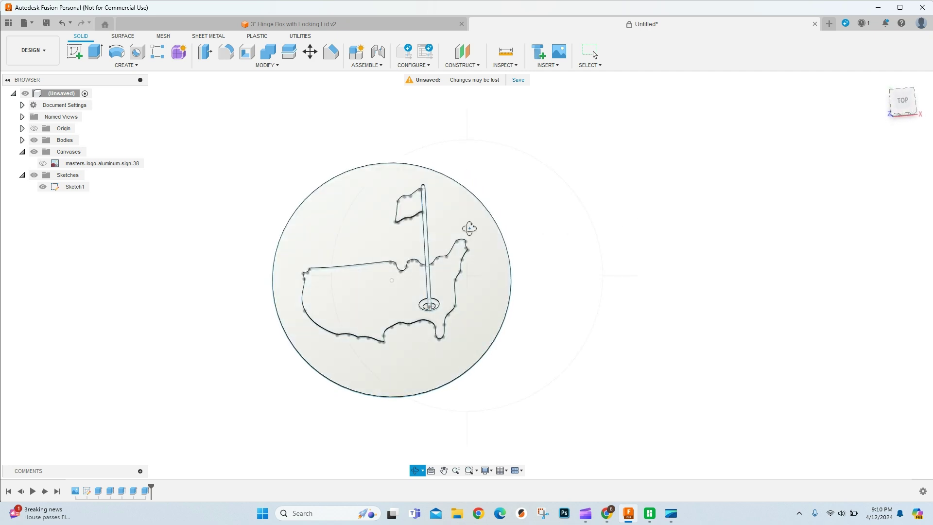